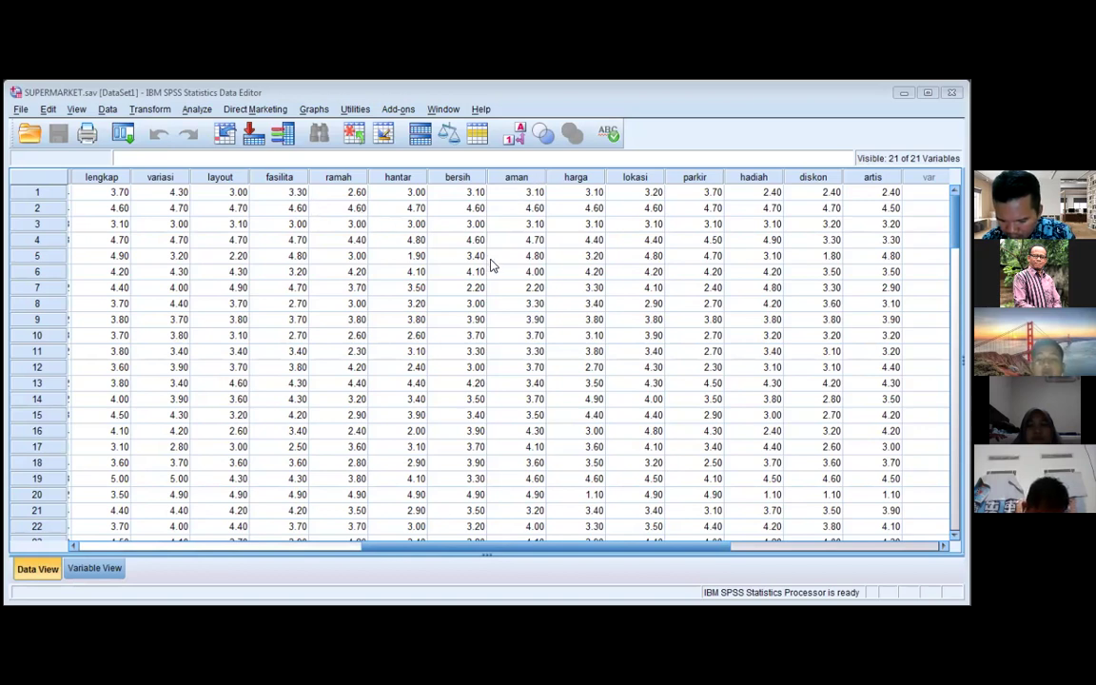
pyautogui.click(194, 110)
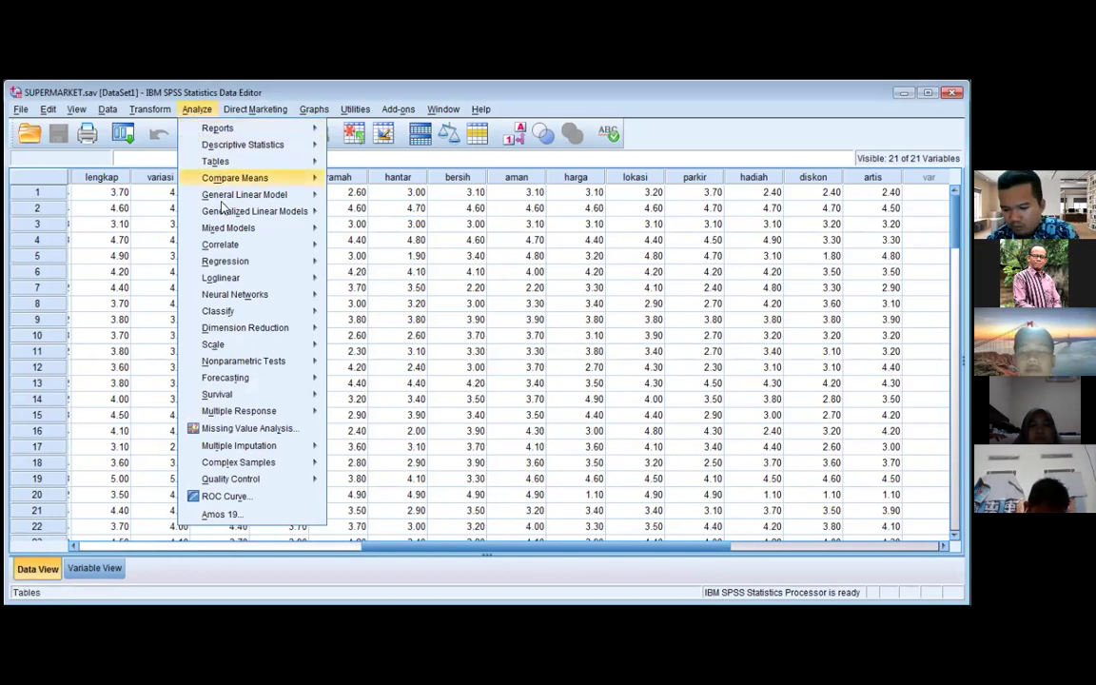
pyautogui.moveTo(246, 329)
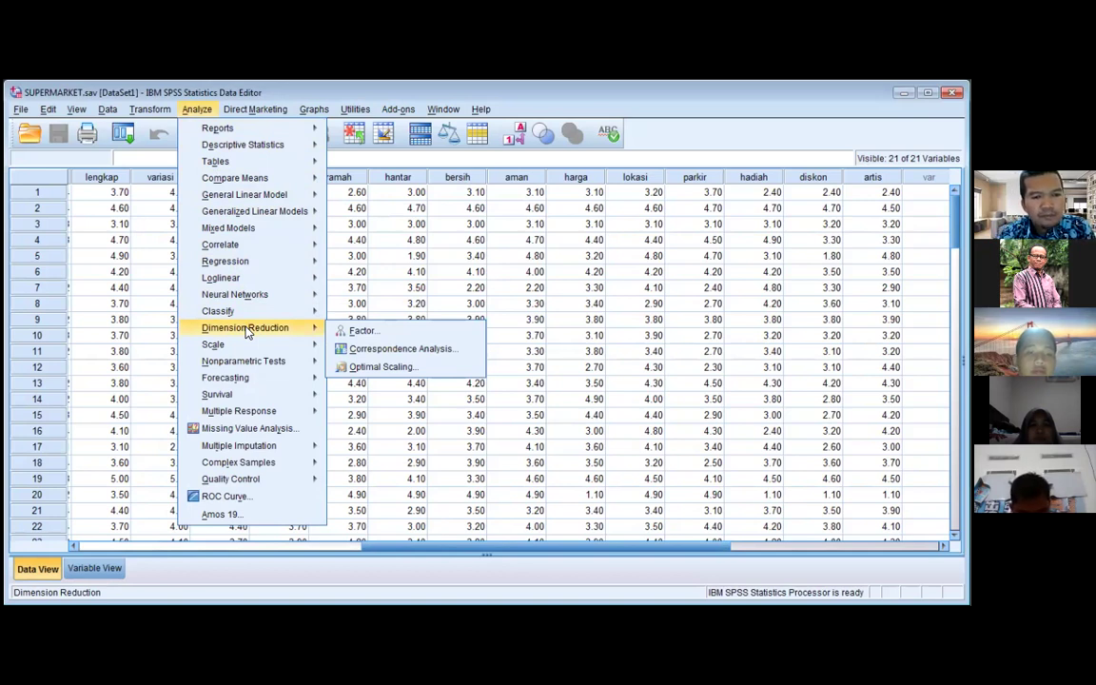
pyautogui.click(337, 177)
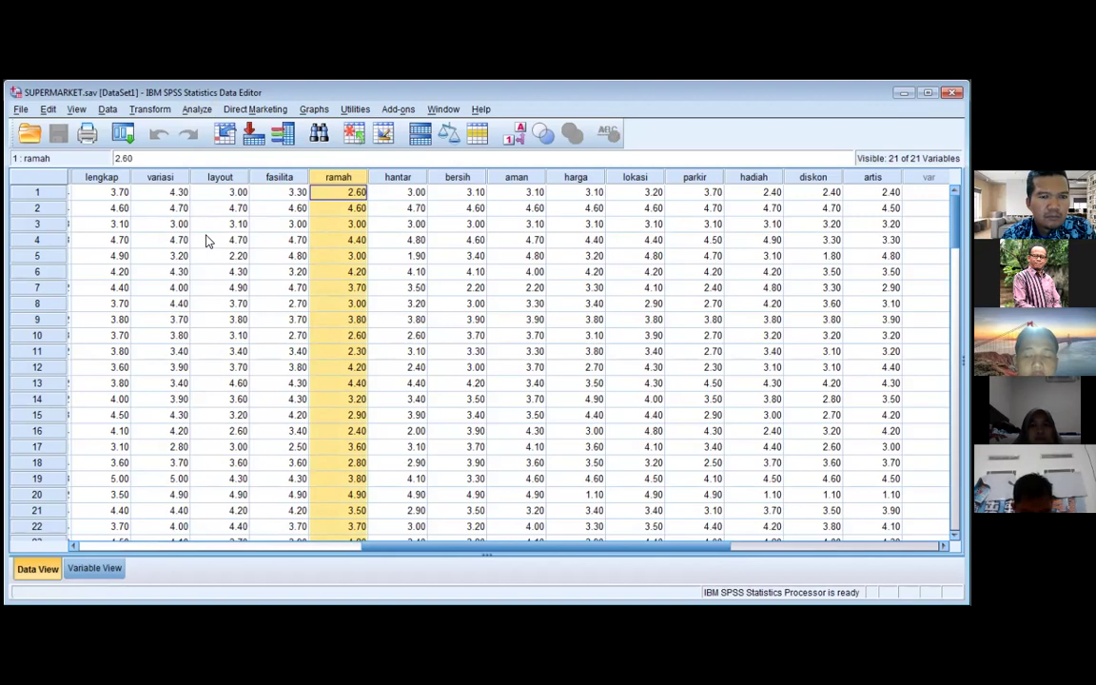
# Start a factor analysis and add all the supermarket rating variables, from kelengkapan barang through kedatangan artis, as its variables
pyautogui.click(196, 111)
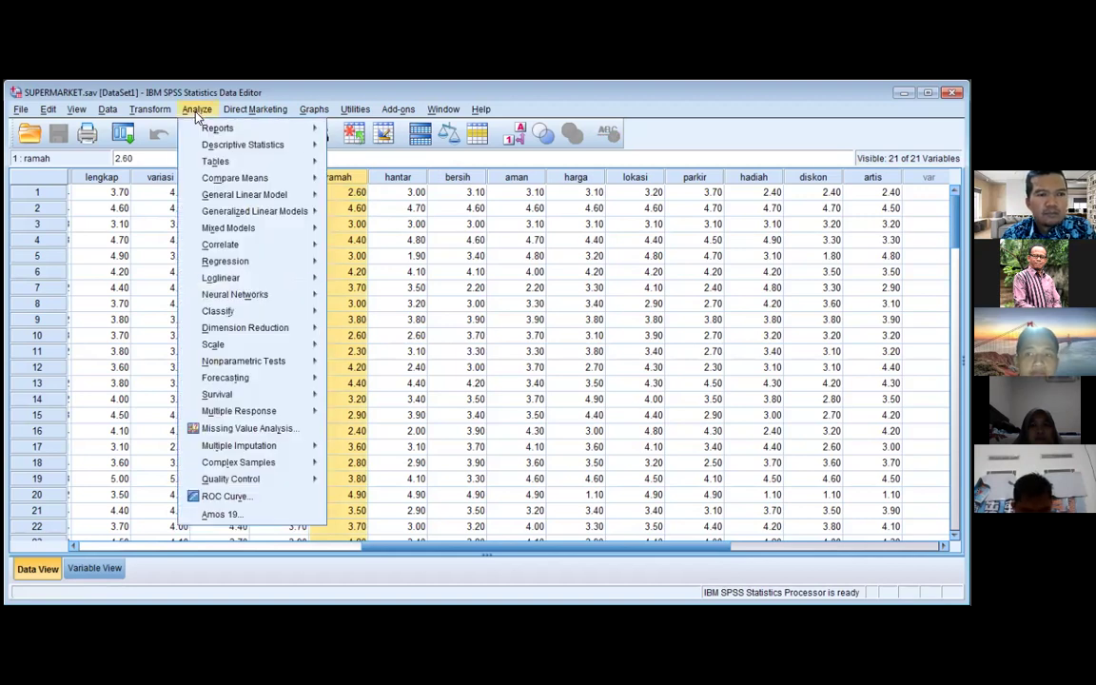
pyautogui.moveTo(281, 328)
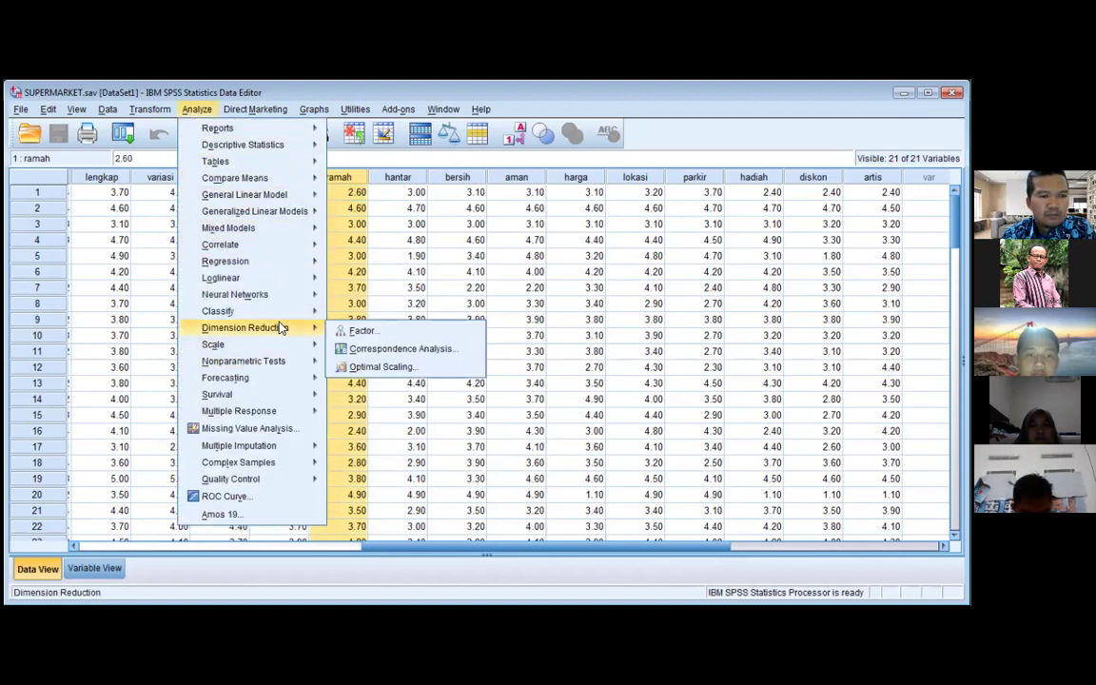
pyautogui.click(371, 332)
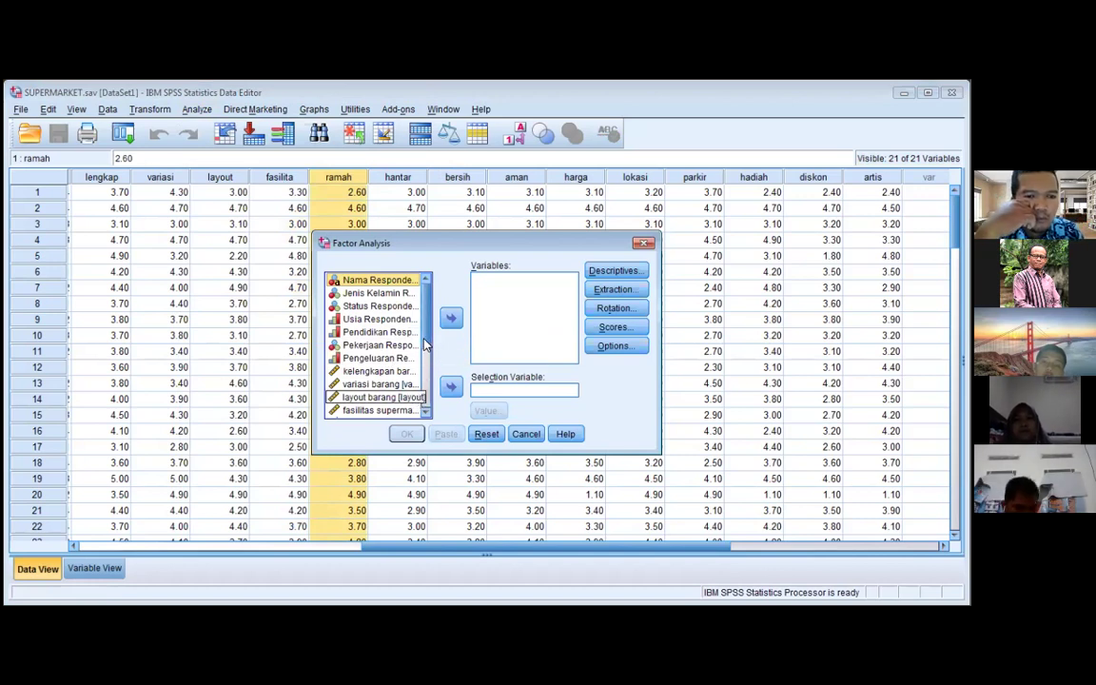
pyautogui.scroll(-3, 425, 345)
pyautogui.scroll(2, 427, 352)
pyautogui.scroll(-2, 428, 360)
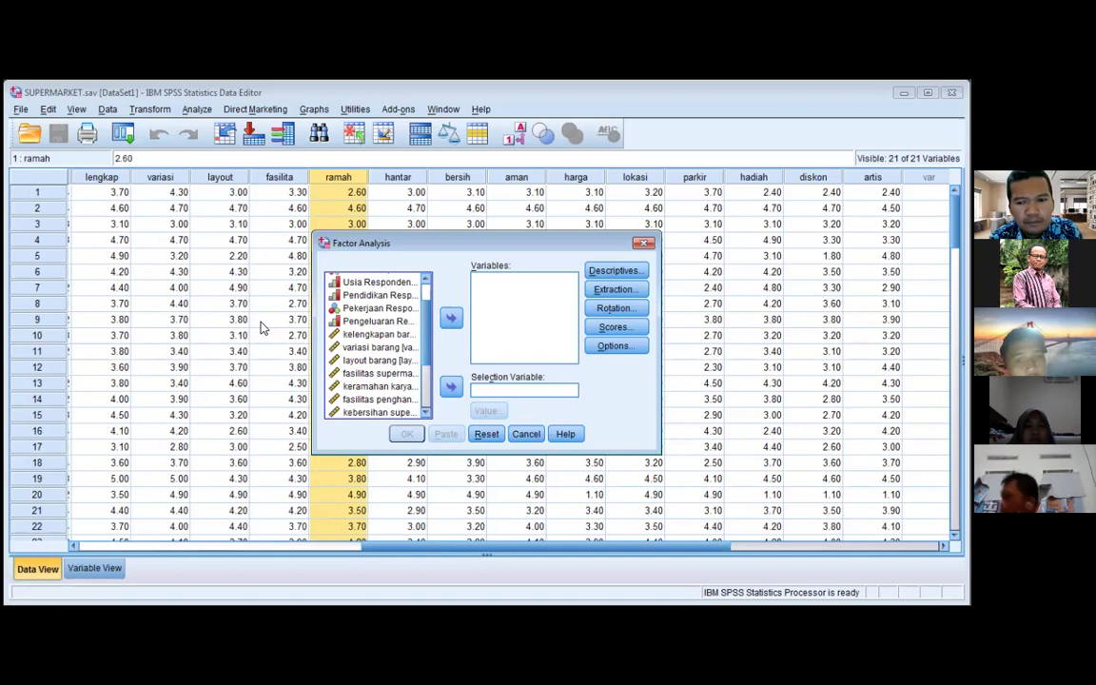
pyautogui.click(380, 336)
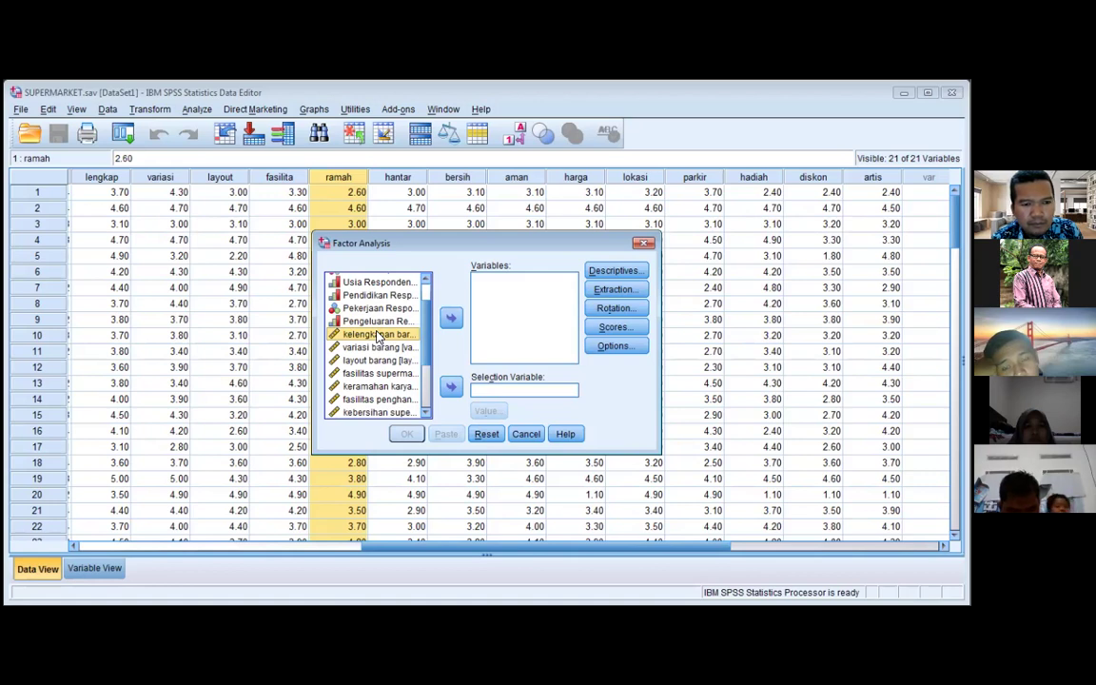
pyautogui.moveTo(378, 339); pyautogui.dragTo(379, 410)
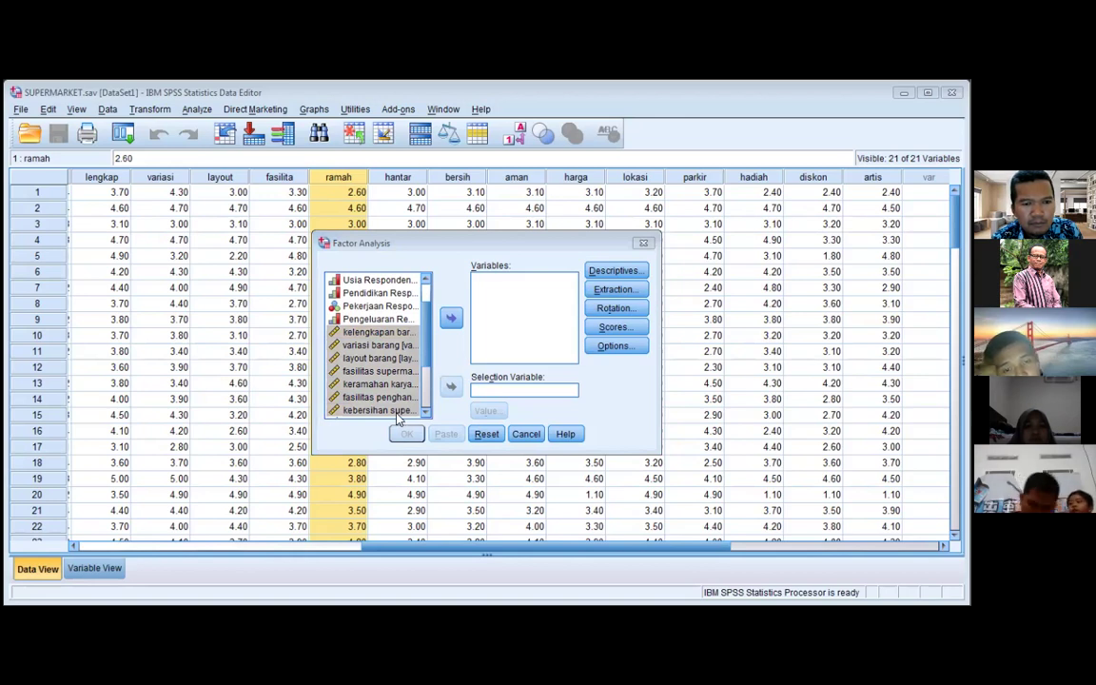
pyautogui.scroll(-1, 381, 321)
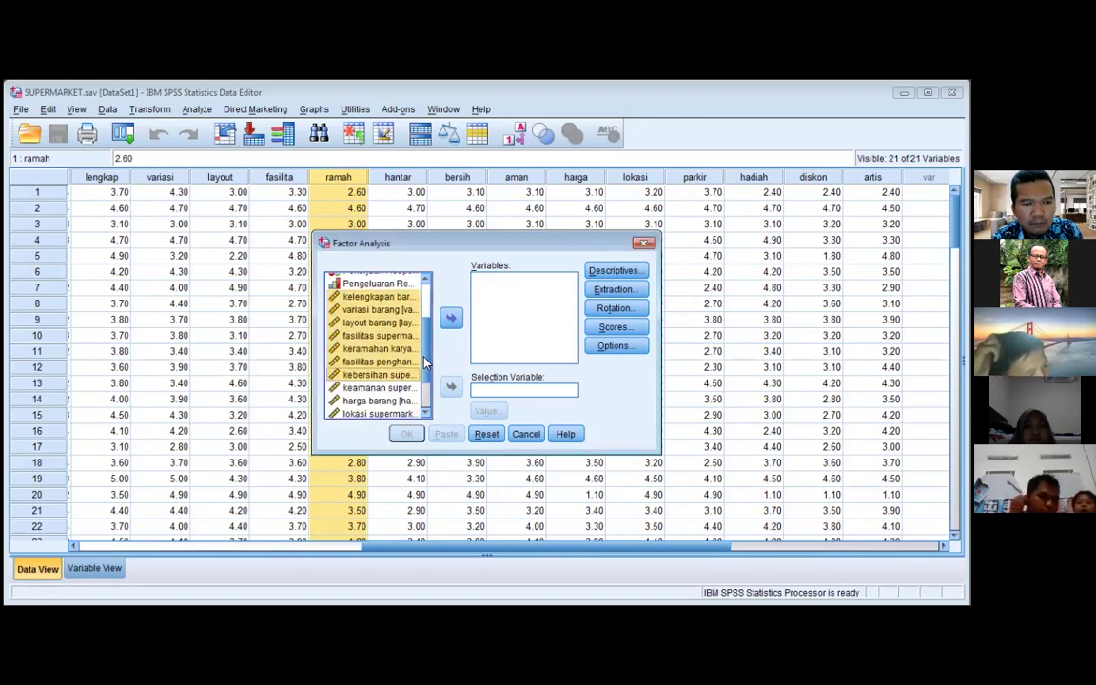
pyautogui.hotkey('shift', 'Down')
pyautogui.hotkey('shift', 'Down')
pyautogui.scroll(-1, 426, 362)
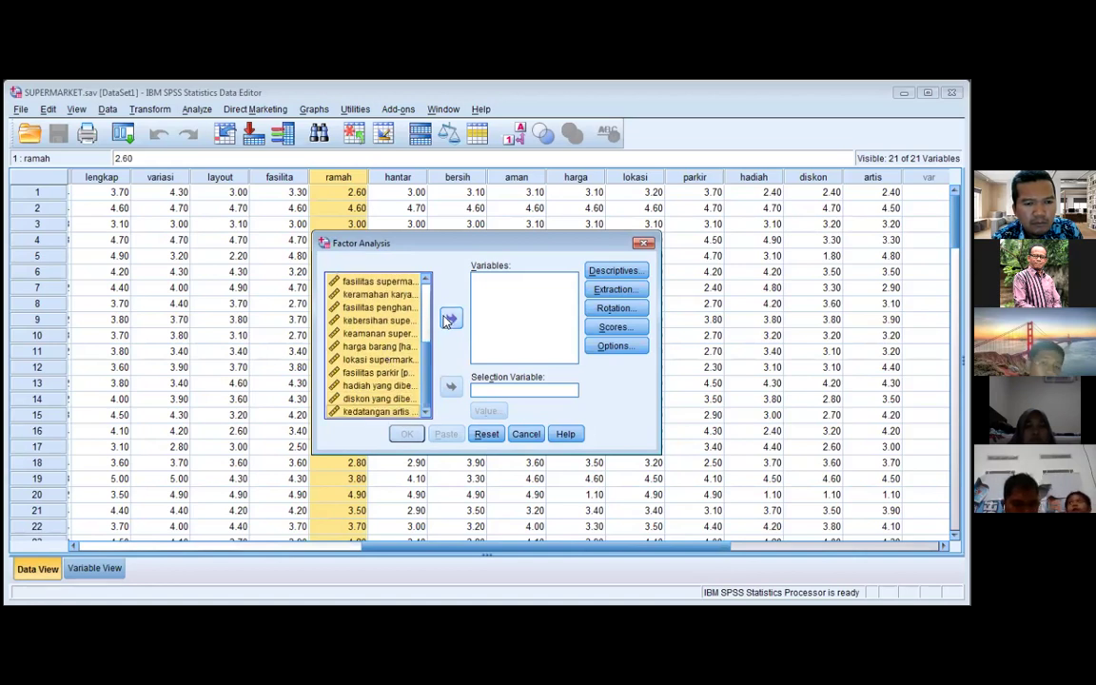
pyautogui.click(449, 319)
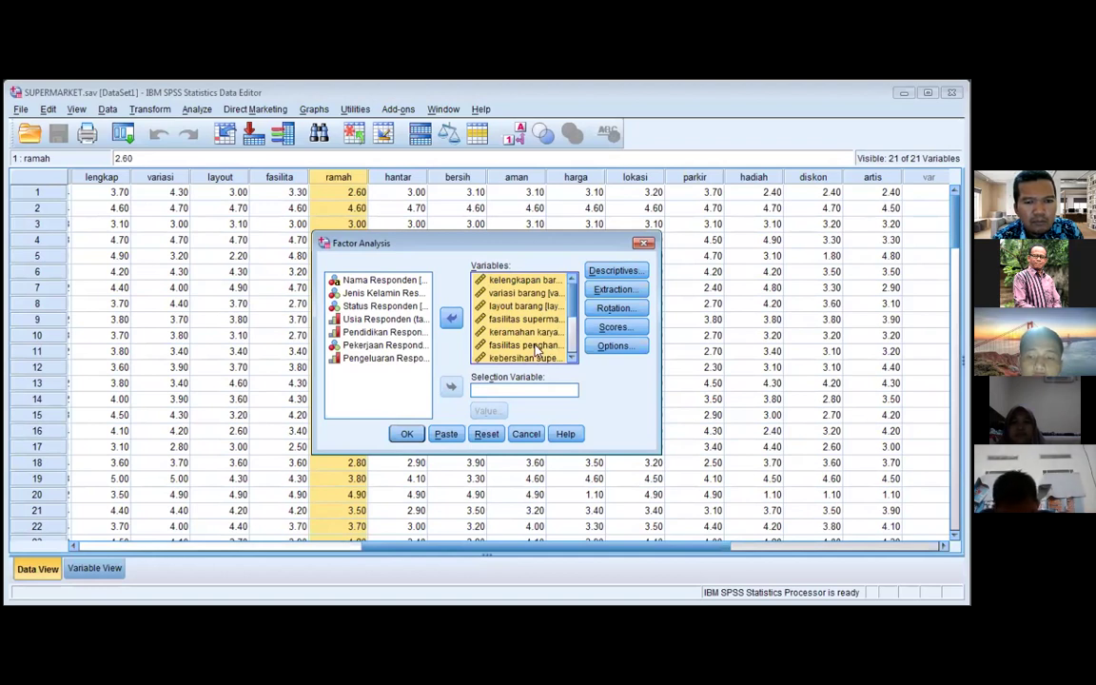
# In the factor analysis descriptives, enable univariate descriptives, anti-image and KMO and Bartlett's test of sphericity, and turn off the initial solution
pyautogui.click(625, 273)
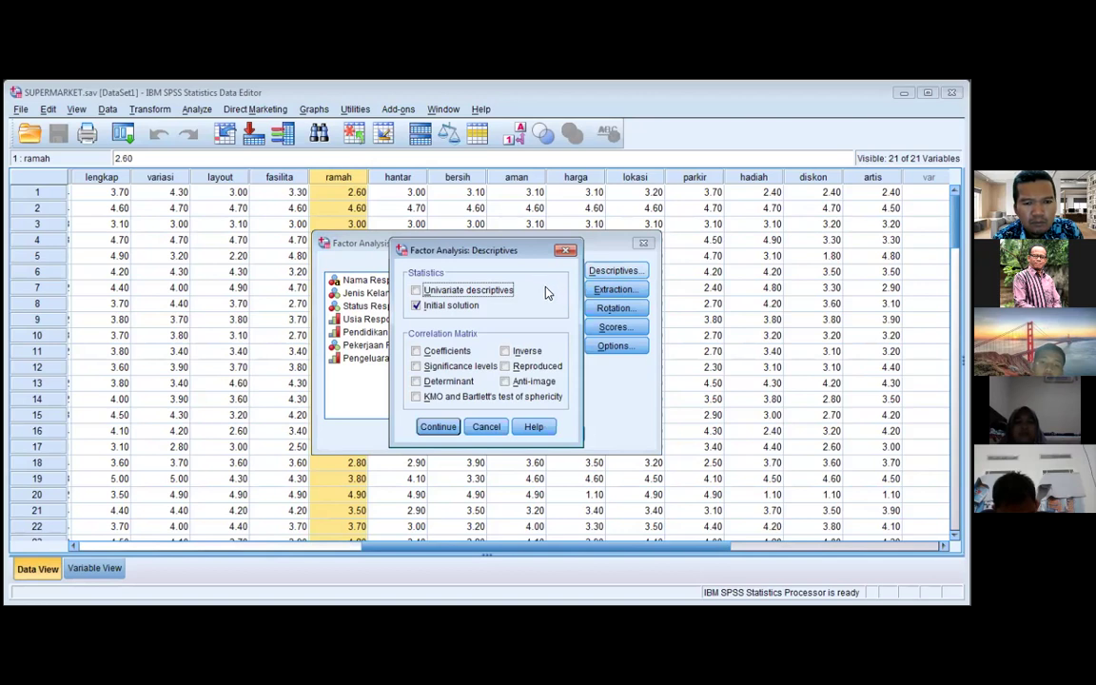
pyautogui.click(416, 290)
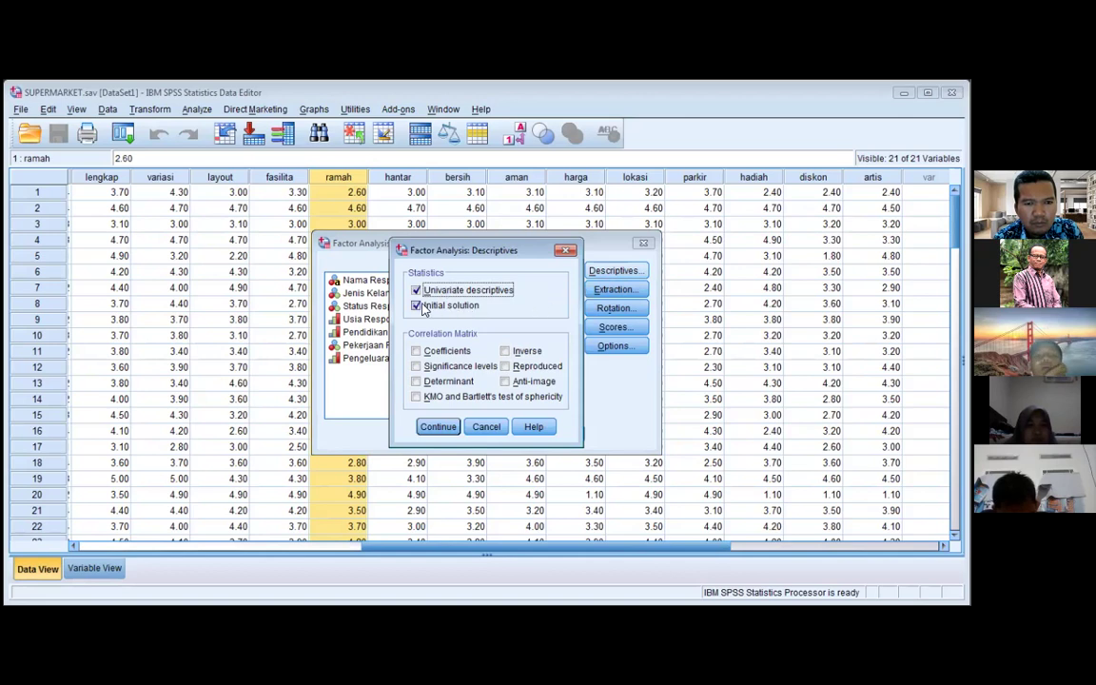
pyautogui.click(422, 307)
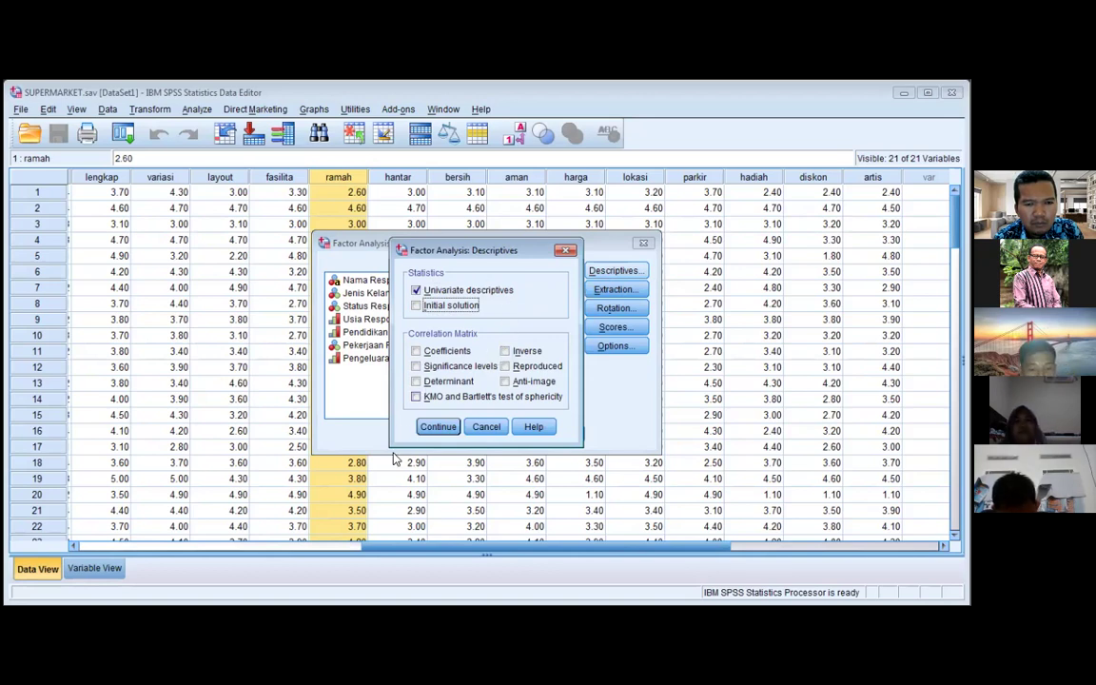
pyautogui.click(505, 381)
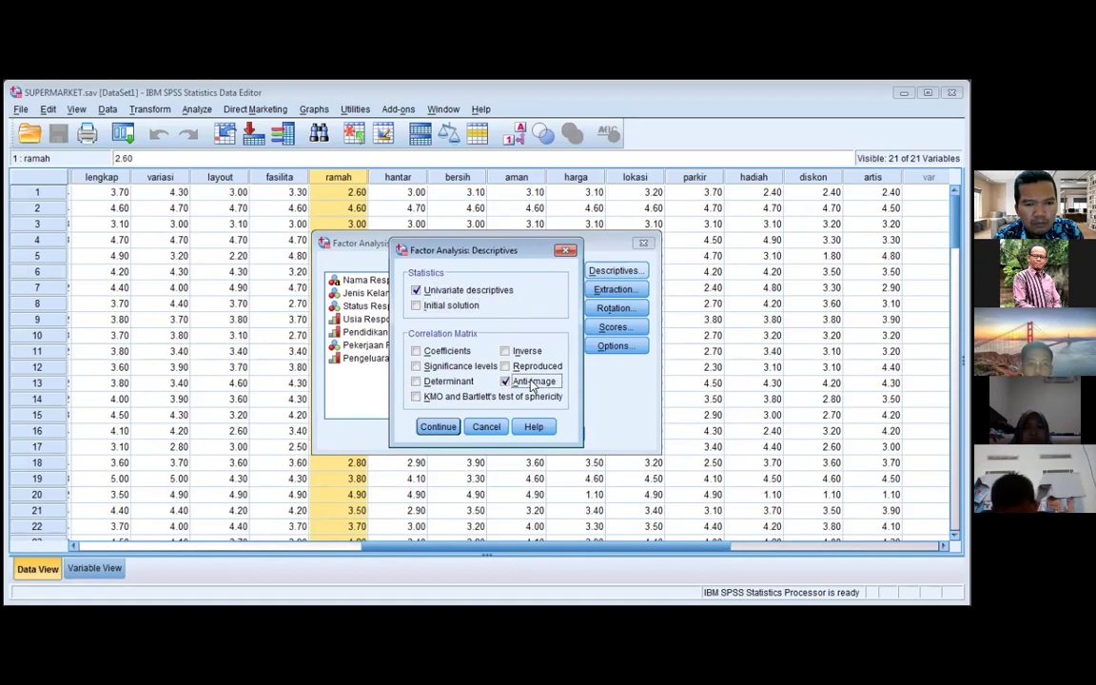
pyautogui.click(415, 397)
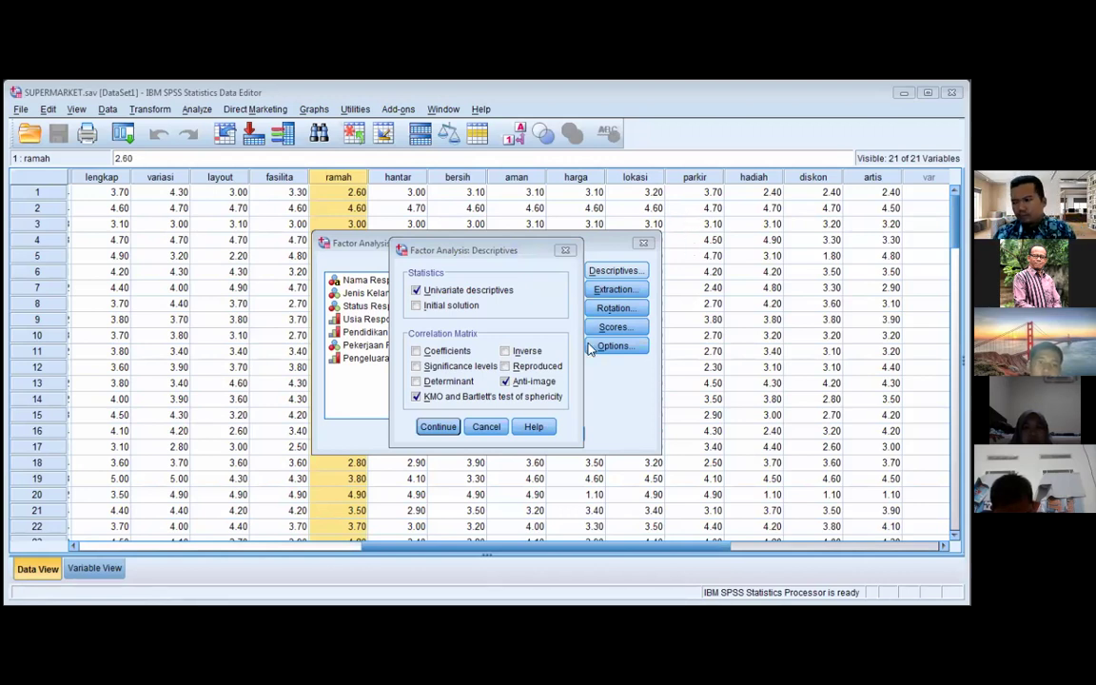
pyautogui.click(437, 432)
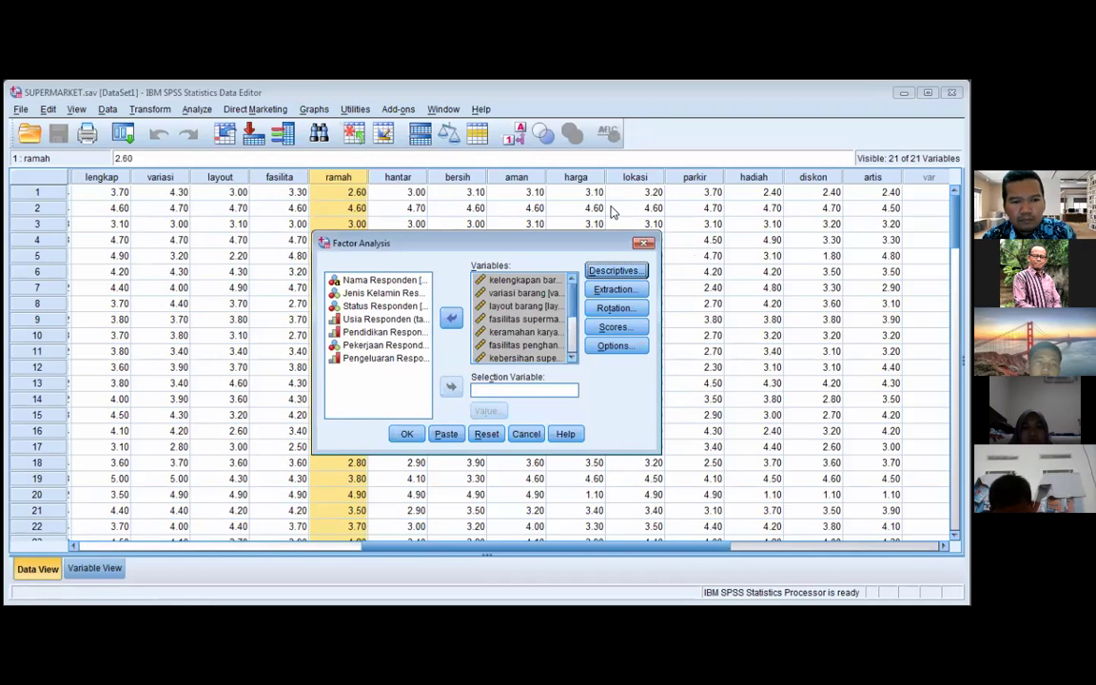
# Review the extraction settings, keeping the Principal components method and extraction based on eigenvalues greater than 1
pyautogui.click(613, 290)
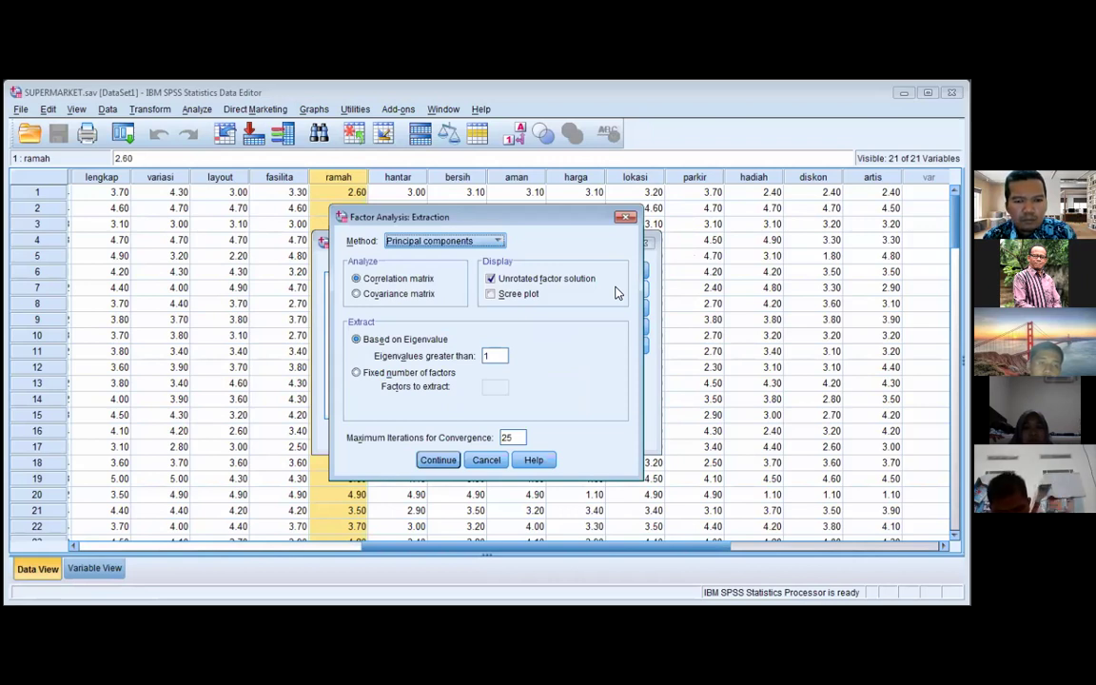
pyautogui.click(496, 243)
pyautogui.click(497, 244)
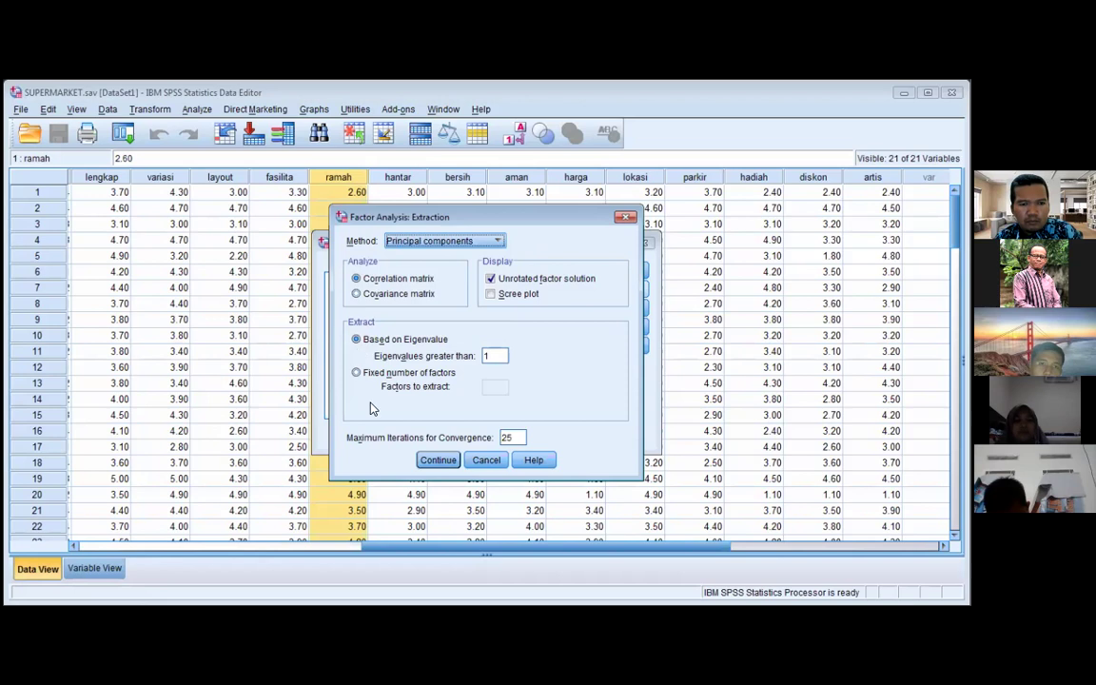
pyautogui.click(438, 461)
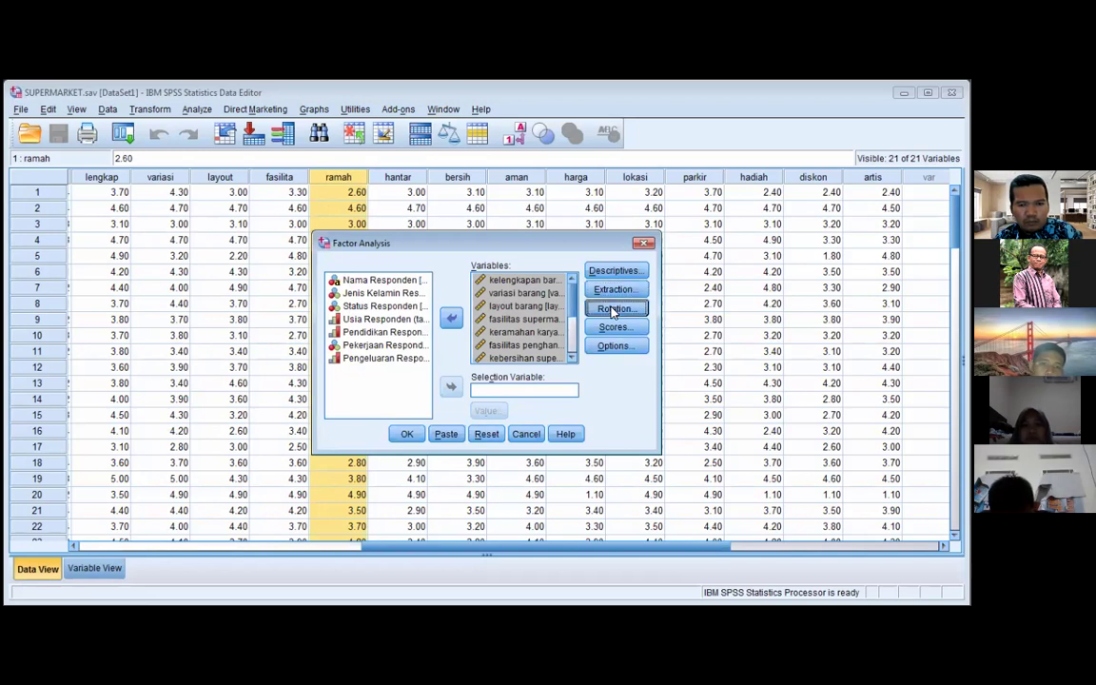
# Set the factor rotation method to Varimax with the rotated solution displayed
pyautogui.click(613, 310)
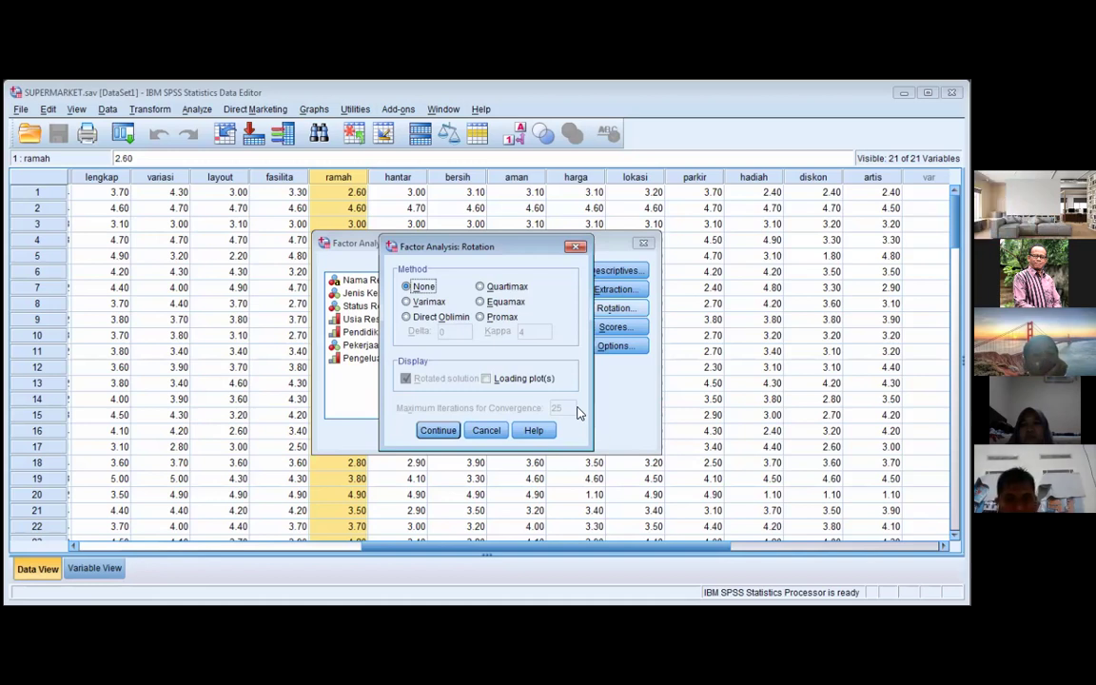
pyautogui.click(406, 302)
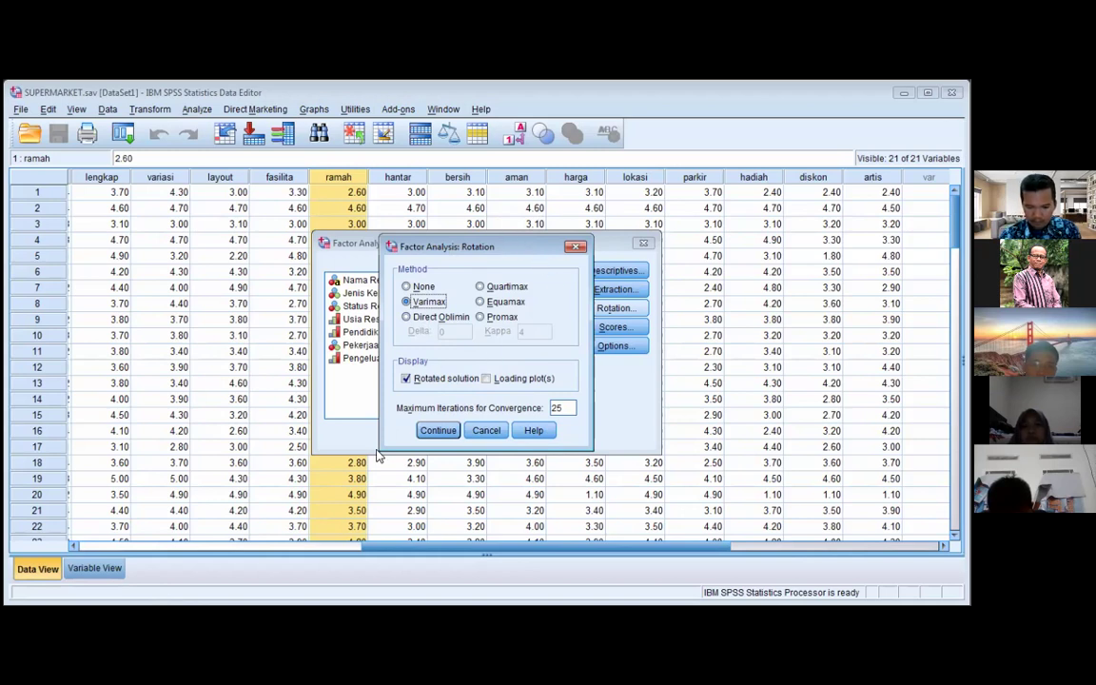
pyautogui.click(443, 431)
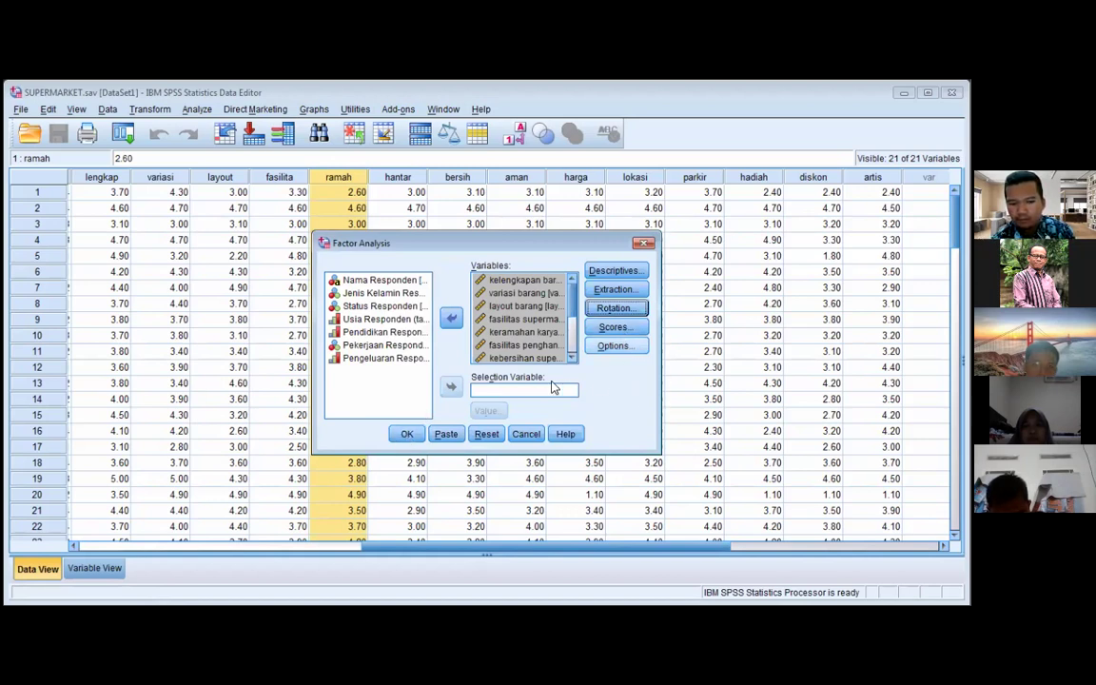
# Suppress small coefficients with an absolute value below .30 and run the factor analysis
pyautogui.click(614, 347)
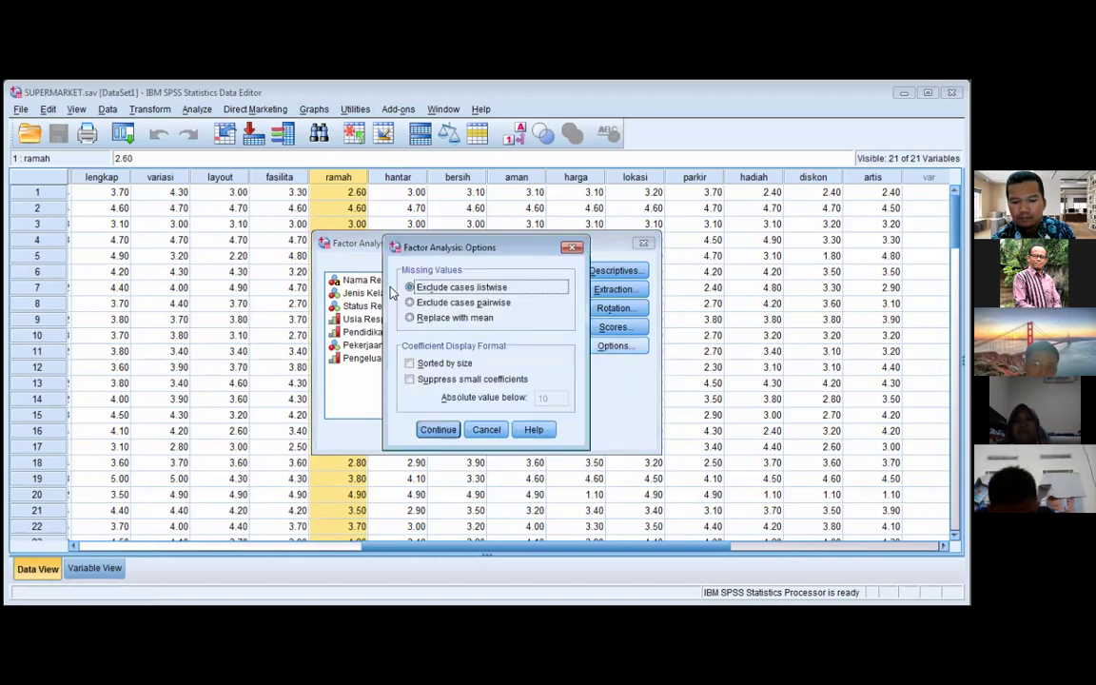
pyautogui.click(410, 380)
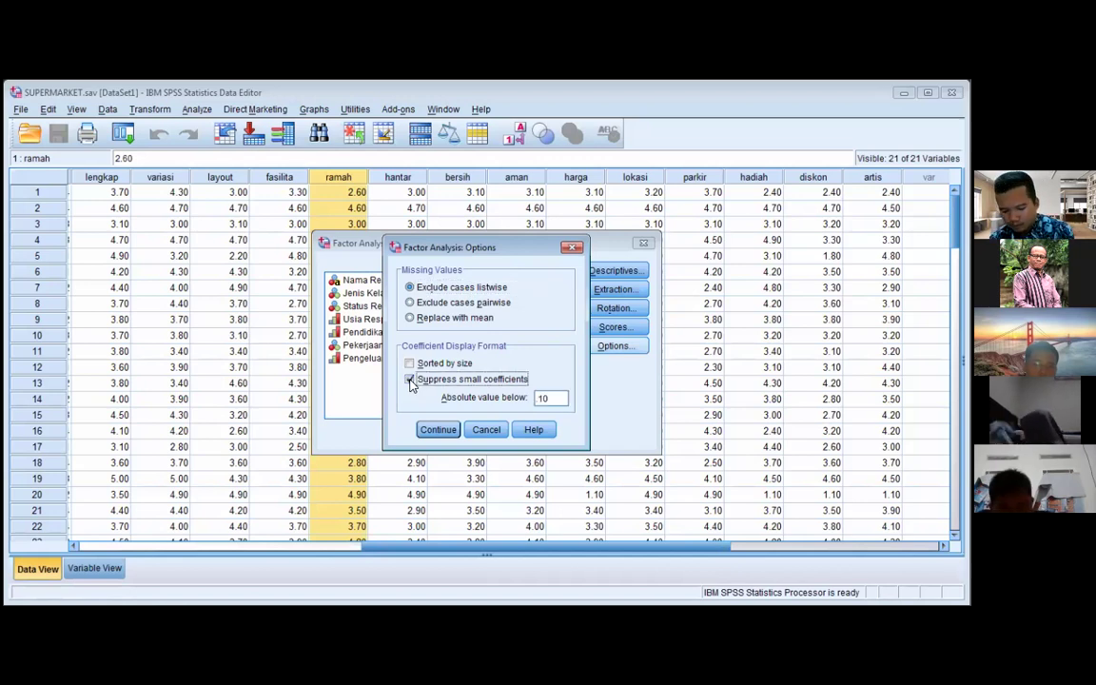
pyautogui.doubleClick(559, 399)
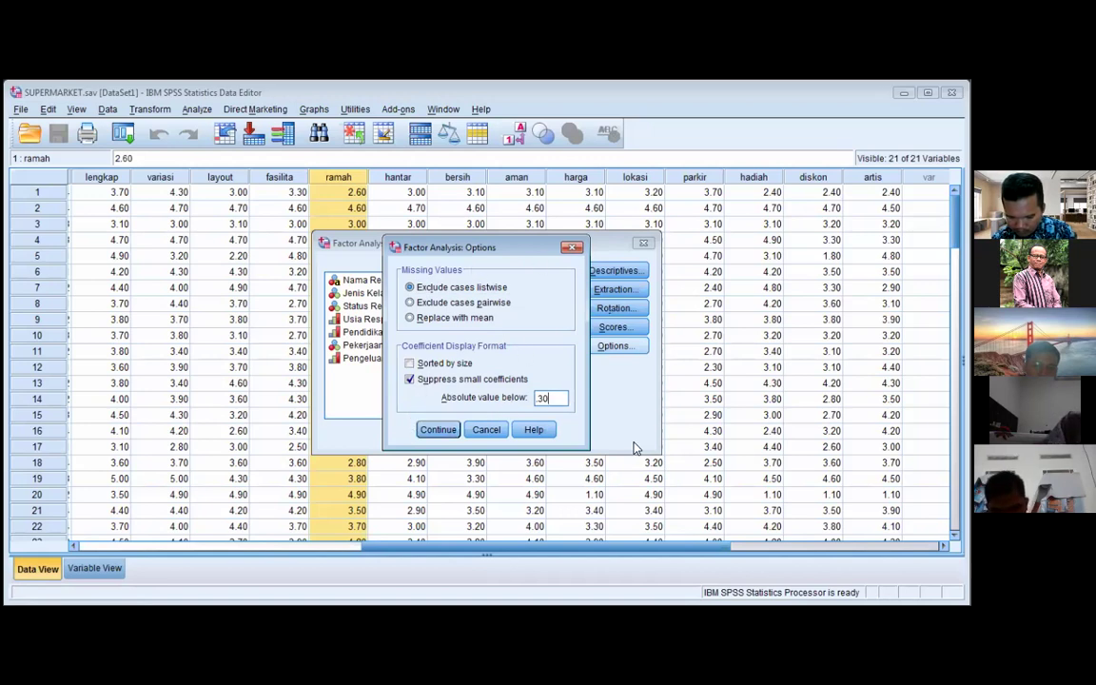
pyautogui.click(438, 430)
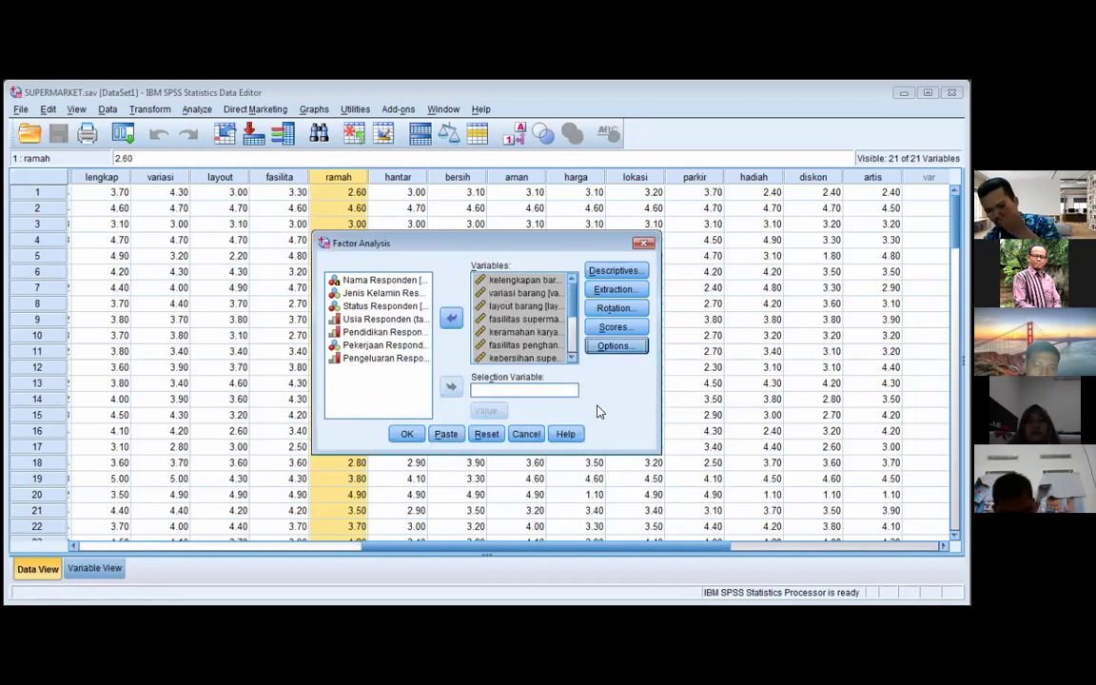
pyautogui.click(406, 435)
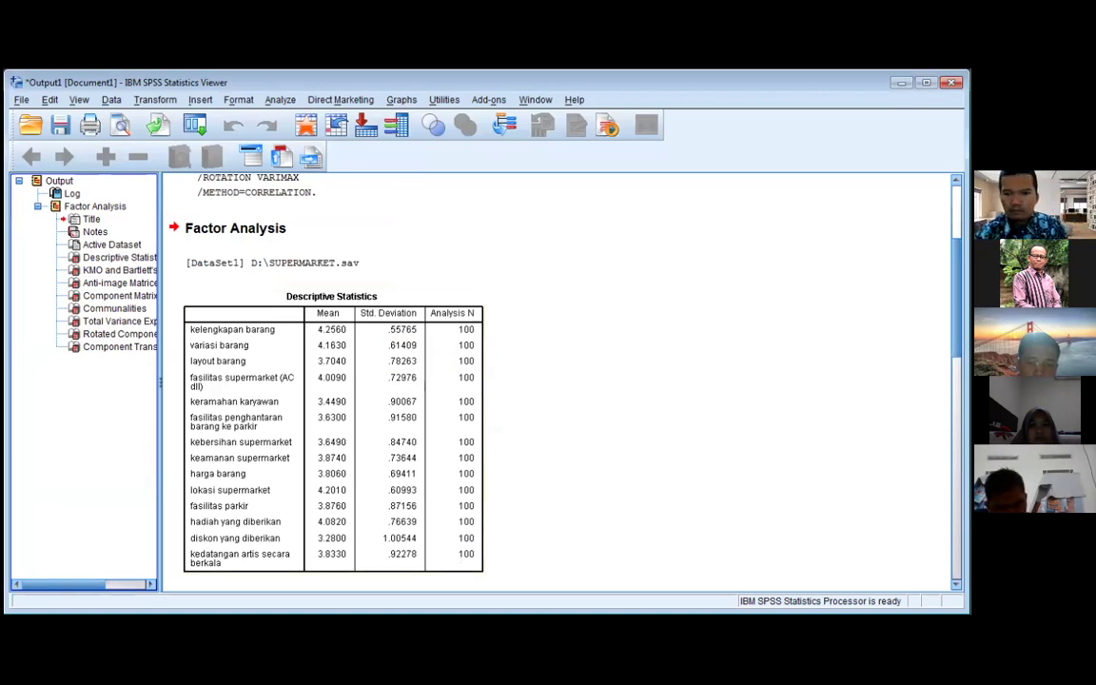
# Examine the KMO and Bartlett's test and the anti-image covariance and correlation matrices in the factor analysis output
pyautogui.scroll(-3, 562, 380)
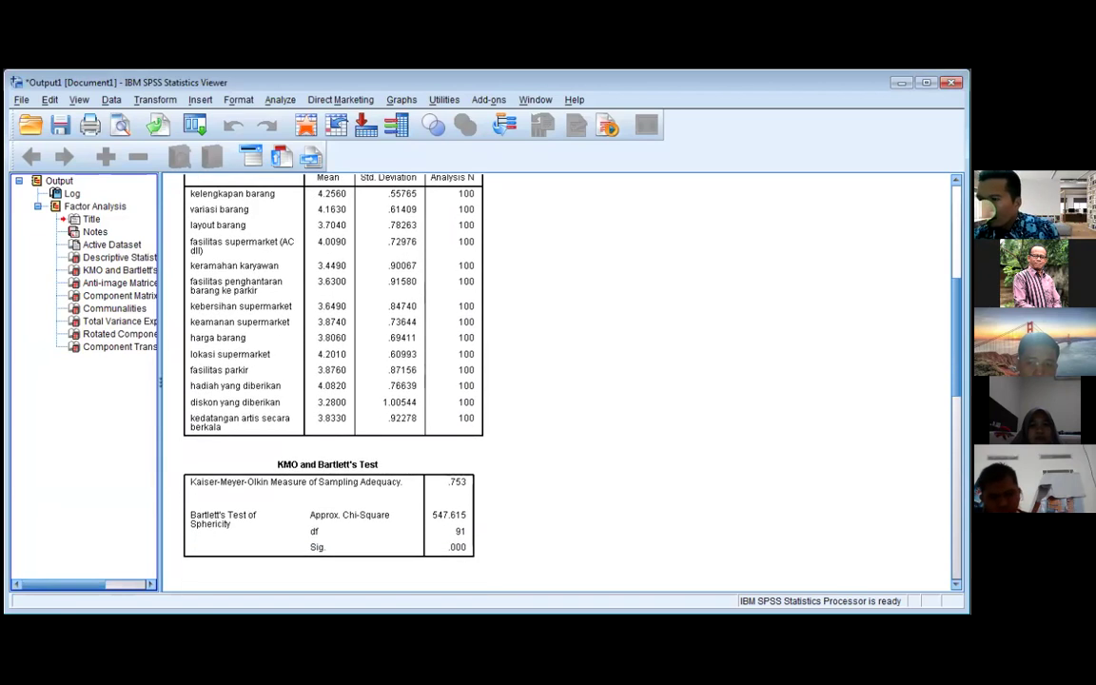
pyautogui.scroll(-3, 561, 381)
pyautogui.scroll(-1, 890, 359)
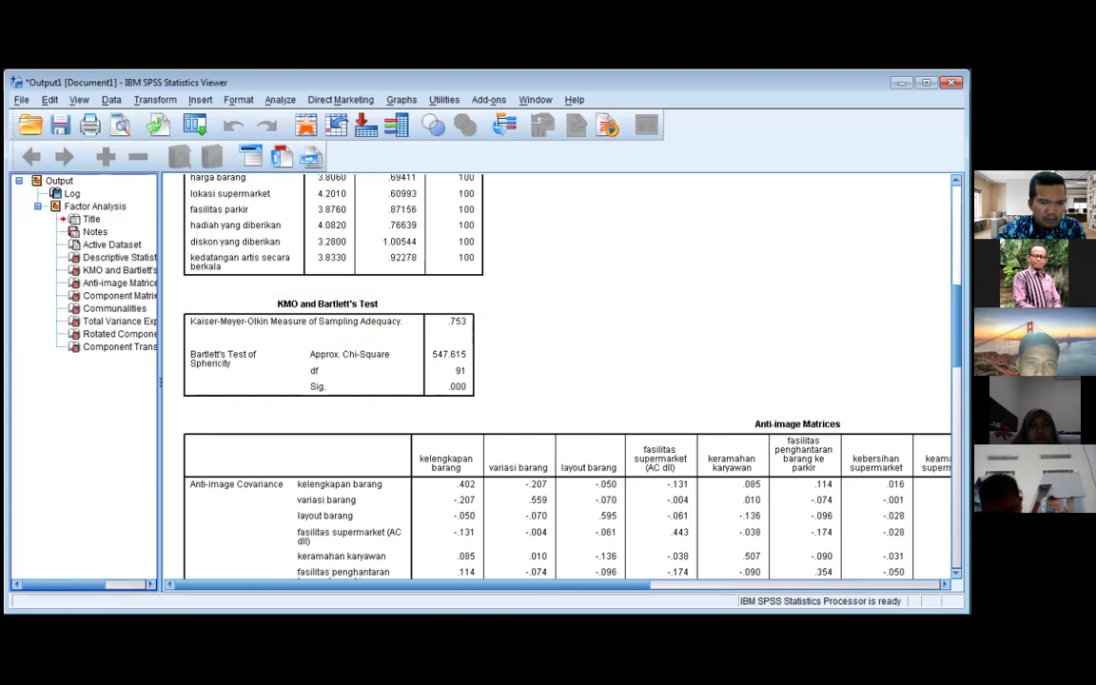
pyautogui.scroll(-3, 556, 375)
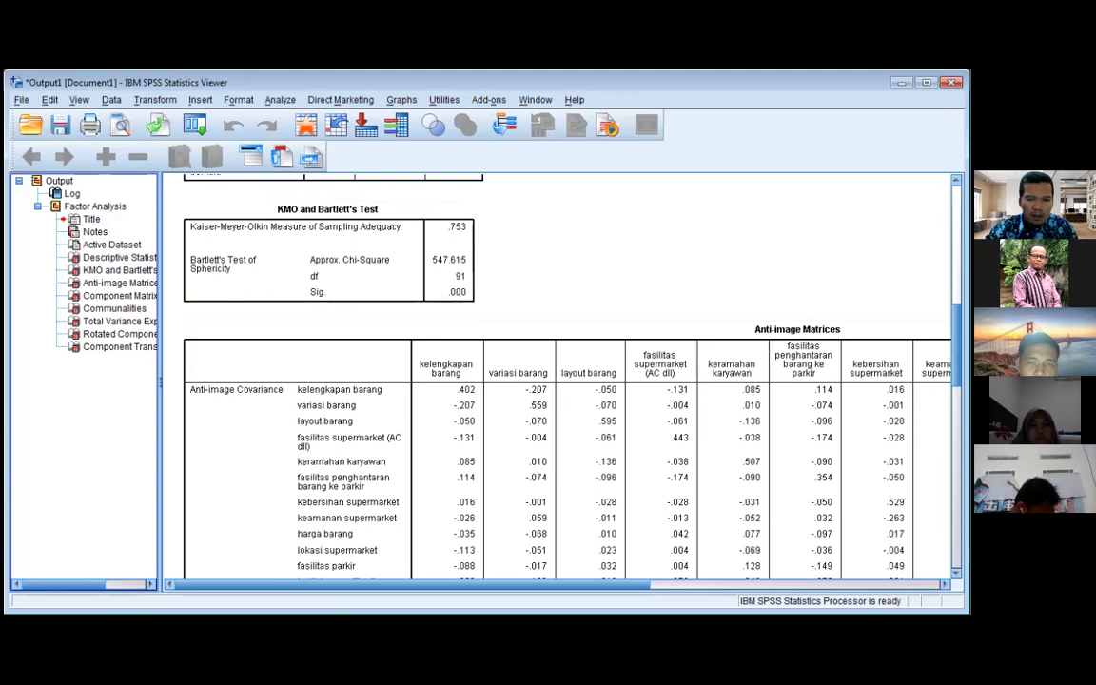
pyautogui.scroll(-3, 306, 309)
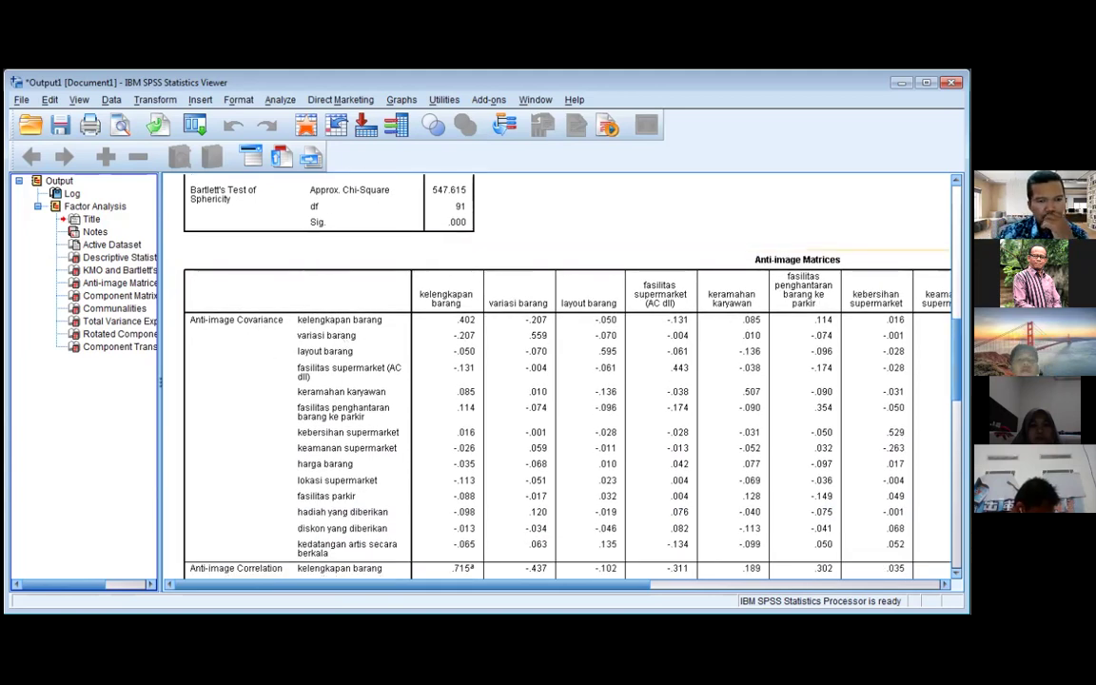
pyautogui.scroll(-8, 559, 376)
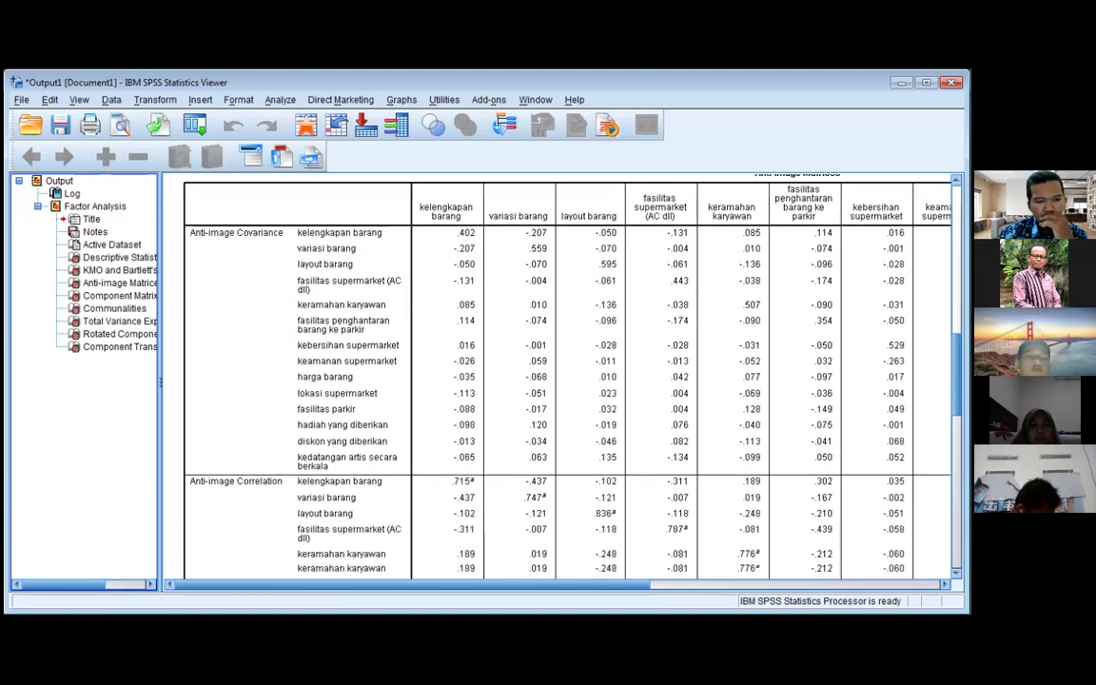
pyautogui.scroll(-4, 713, 318)
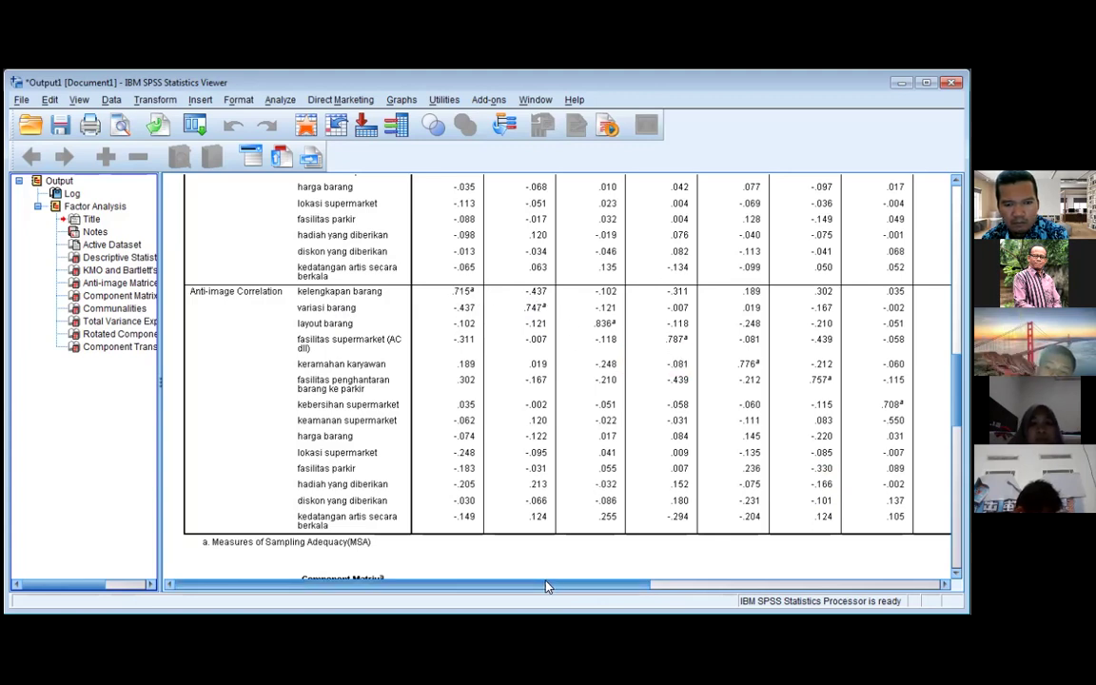
# Examine the measures of sampling adequacy along the diagonal of the anti-image correlation matrix for all variables
pyautogui.moveTo(544, 588); pyautogui.dragTo(718, 597)
pyautogui.moveTo(399, 583); pyautogui.dragTo(438, 583)
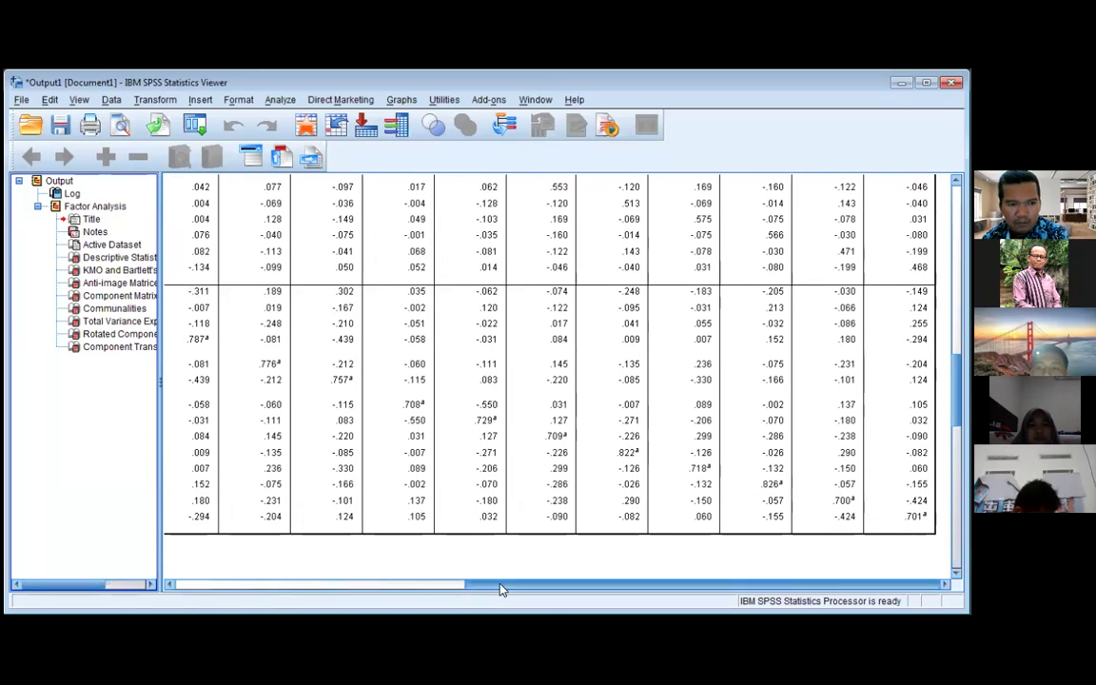
pyautogui.moveTo(514, 589); pyautogui.dragTo(166, 590)
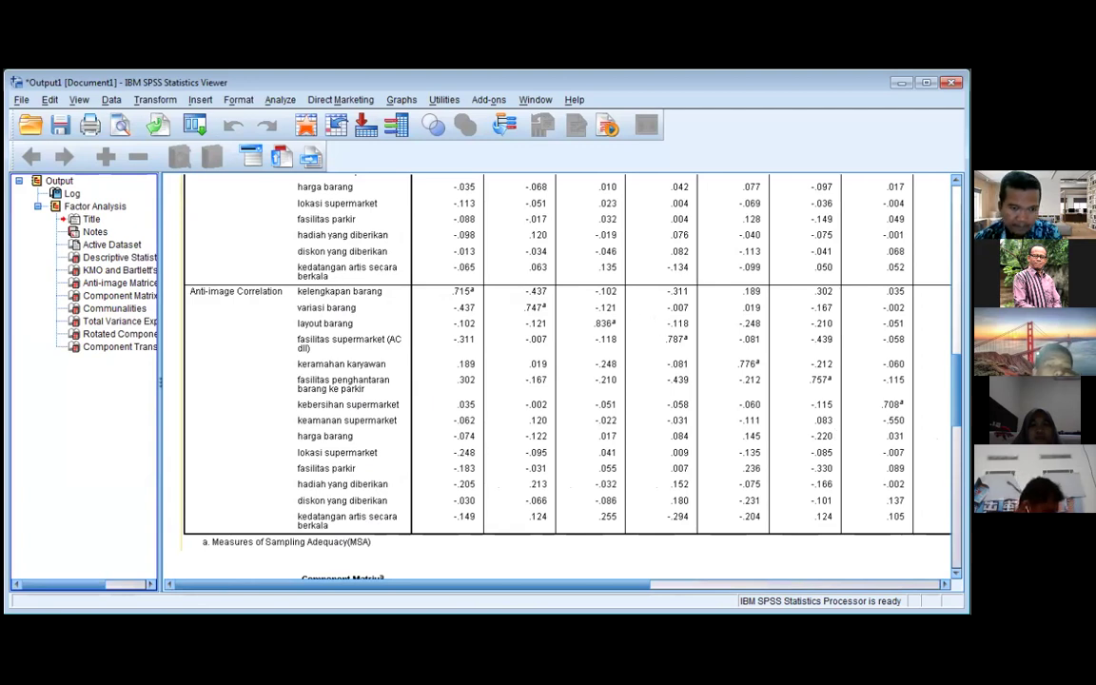
# Examine the Component Matrix loadings and the Communalities table in the factor analysis output
pyautogui.scroll(-5, 556, 372)
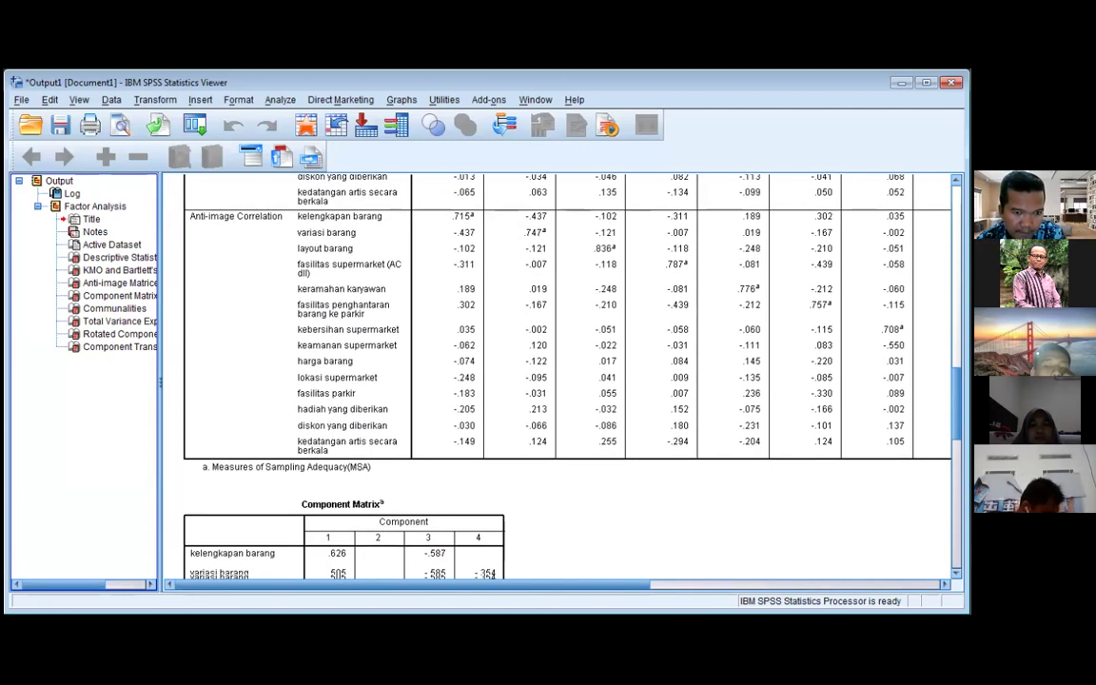
pyautogui.scroll(-3, 557, 375)
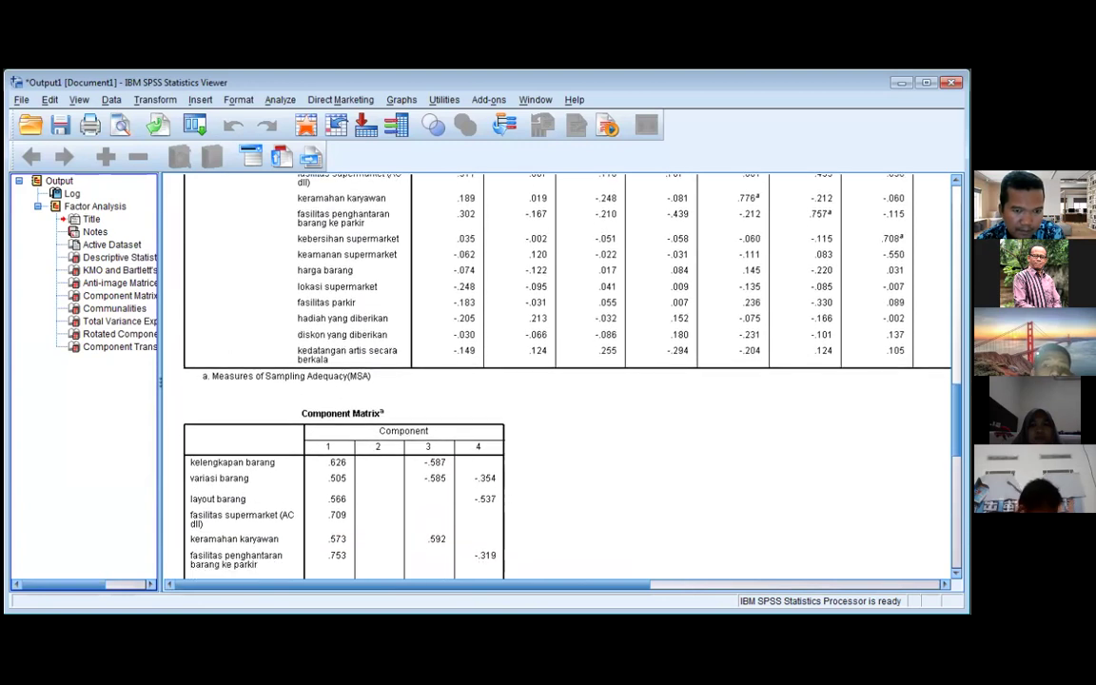
pyautogui.scroll(-2, 313, 276)
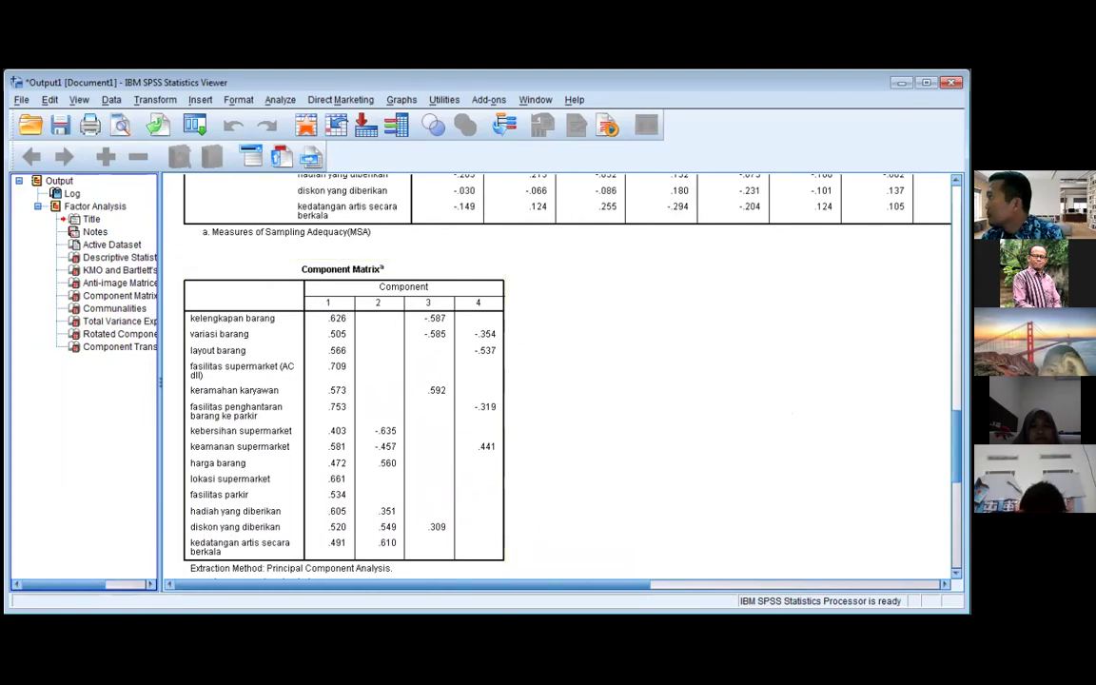
pyautogui.scroll(-1, 831, 433)
pyautogui.scroll(-6, 562, 381)
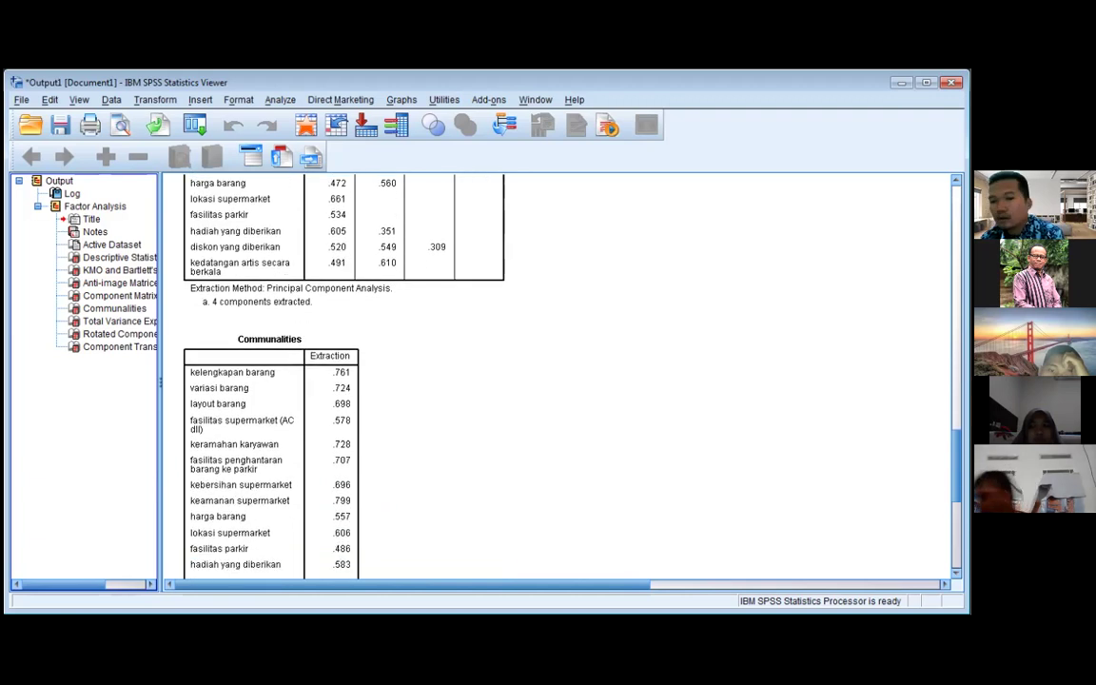
pyautogui.scroll(-1, 561, 380)
pyautogui.scroll(6, 561, 381)
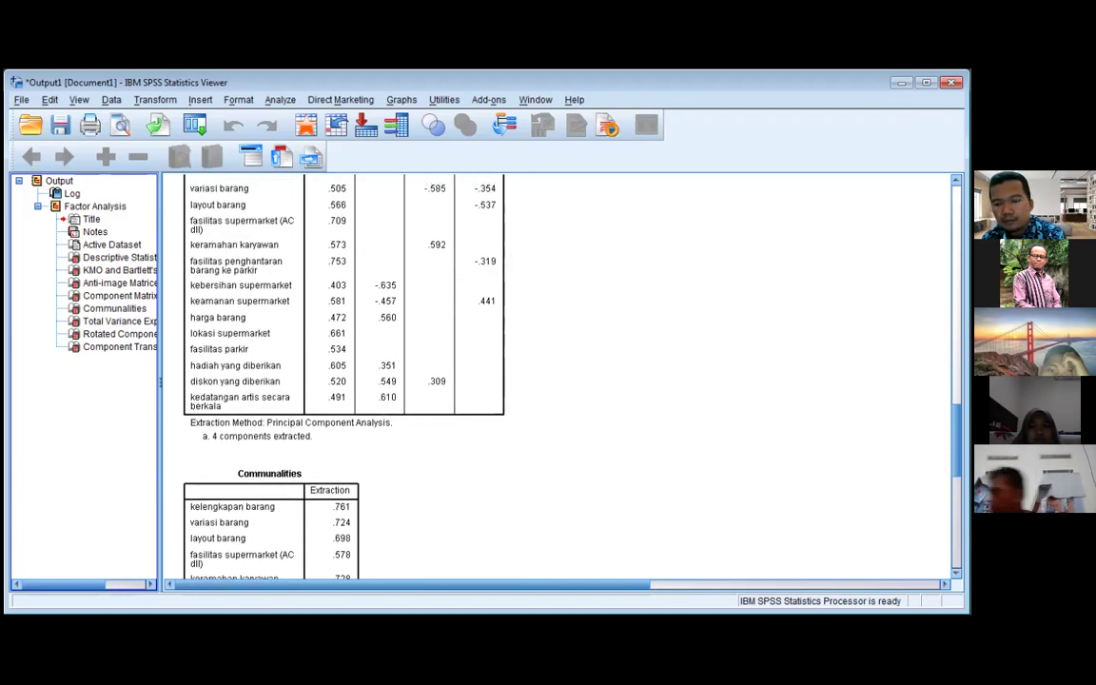
pyautogui.scroll(1, 509, 386)
pyautogui.click(367, 444)
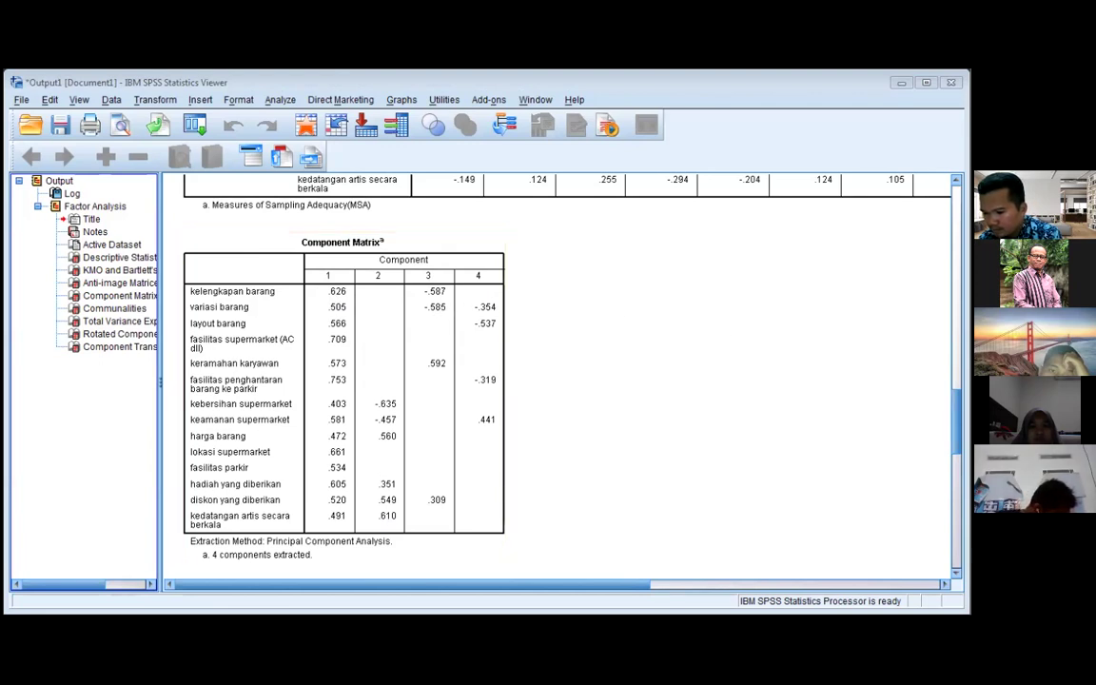
pyautogui.scroll(-8, 557, 380)
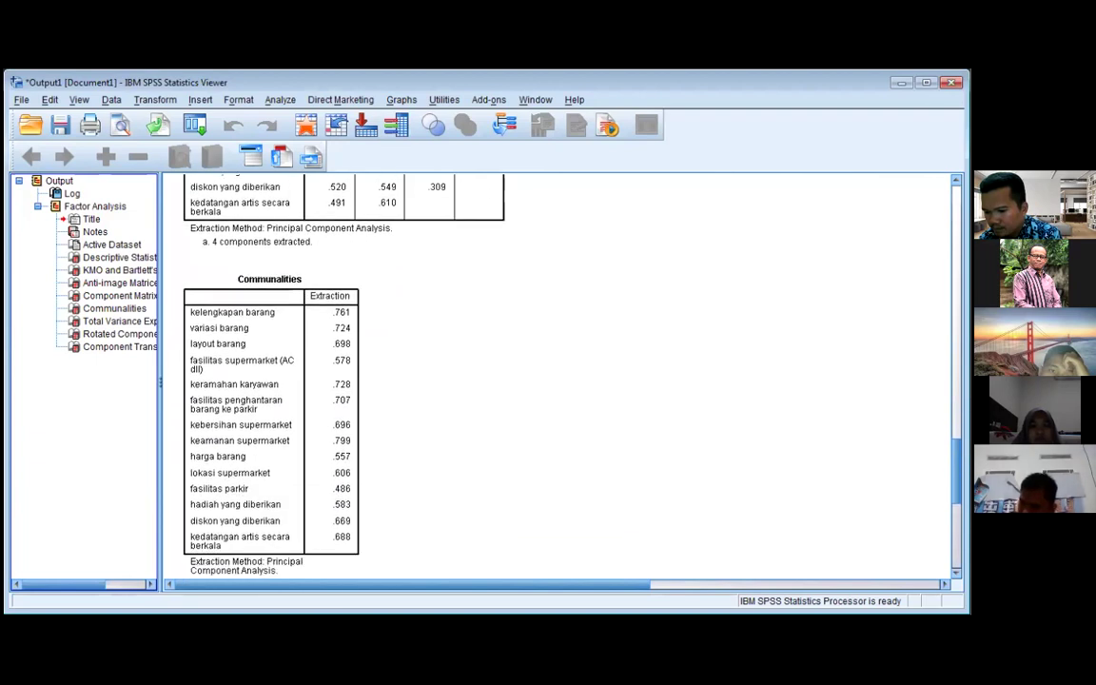
# Examine the variable loadings on each component in the Rotated Component Matrix, and check the Component Transformation Matrix
pyautogui.scroll(-10, 558, 380)
pyautogui.scroll(2, 558, 380)
pyautogui.click(344, 235)
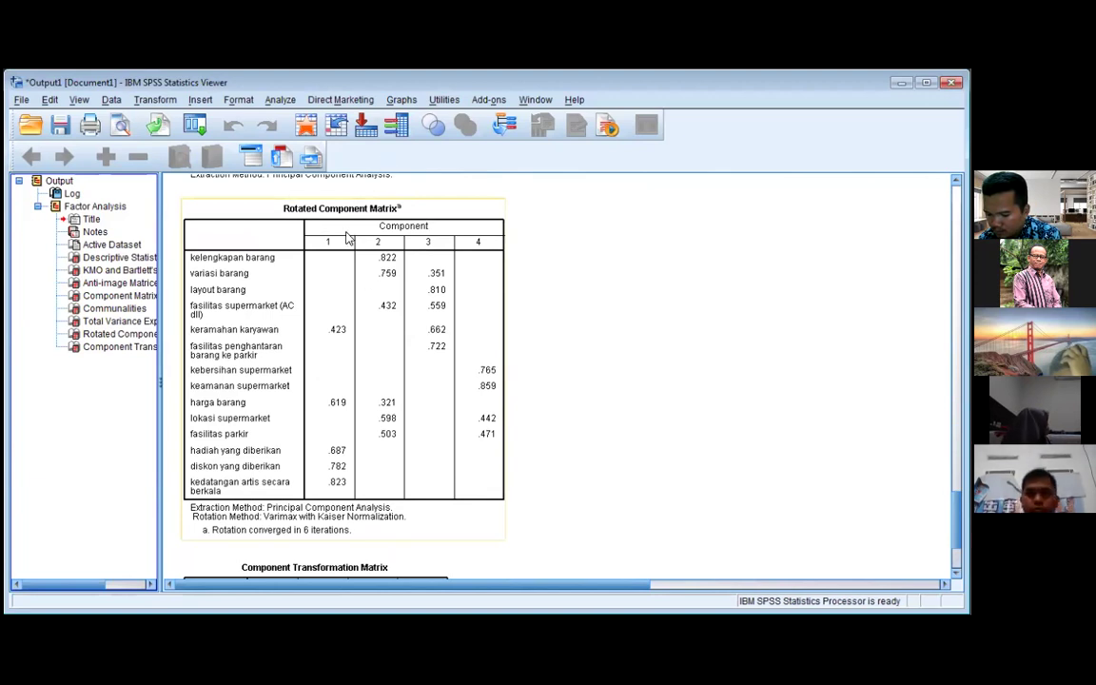
pyautogui.click(563, 313)
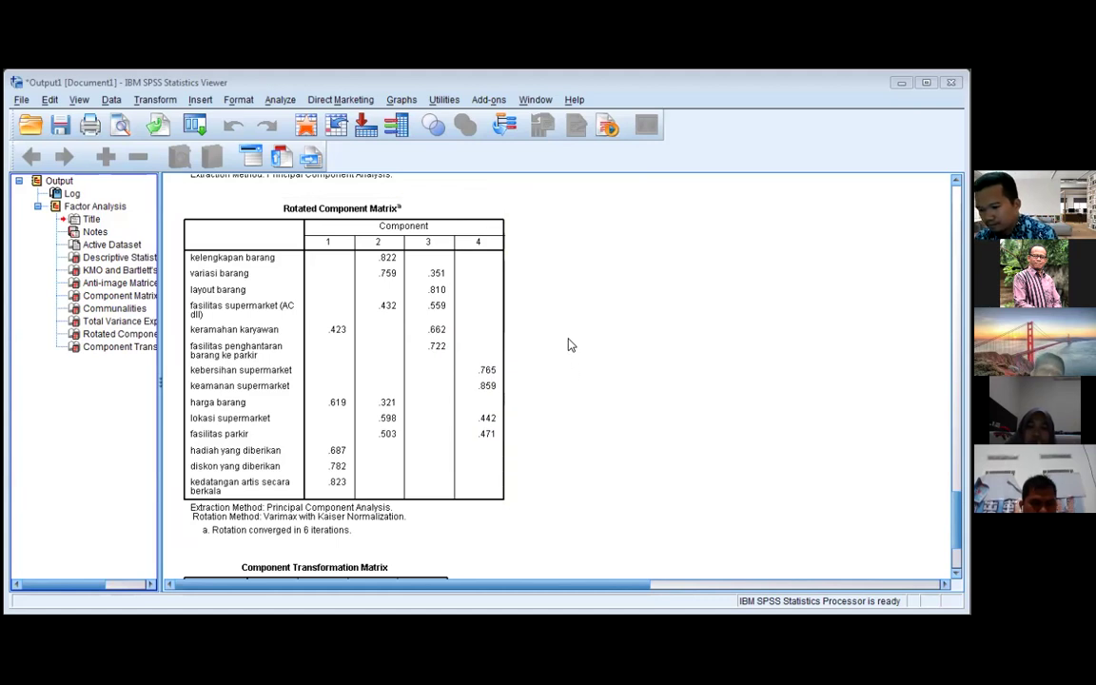
pyautogui.click(322, 305)
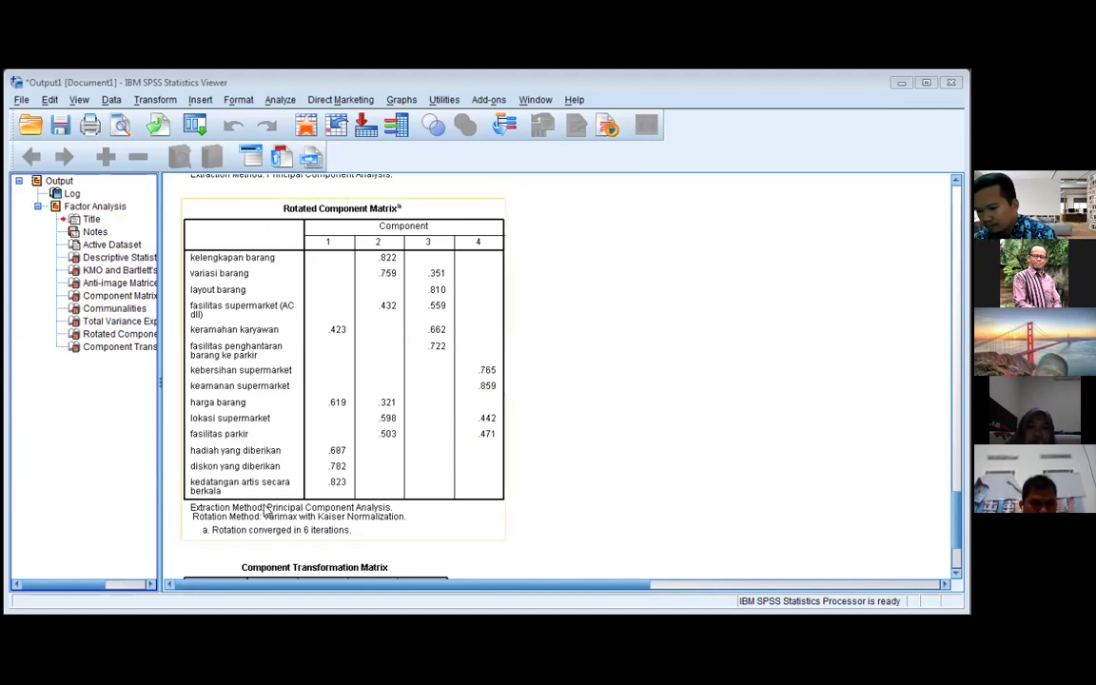
pyautogui.click(240, 215)
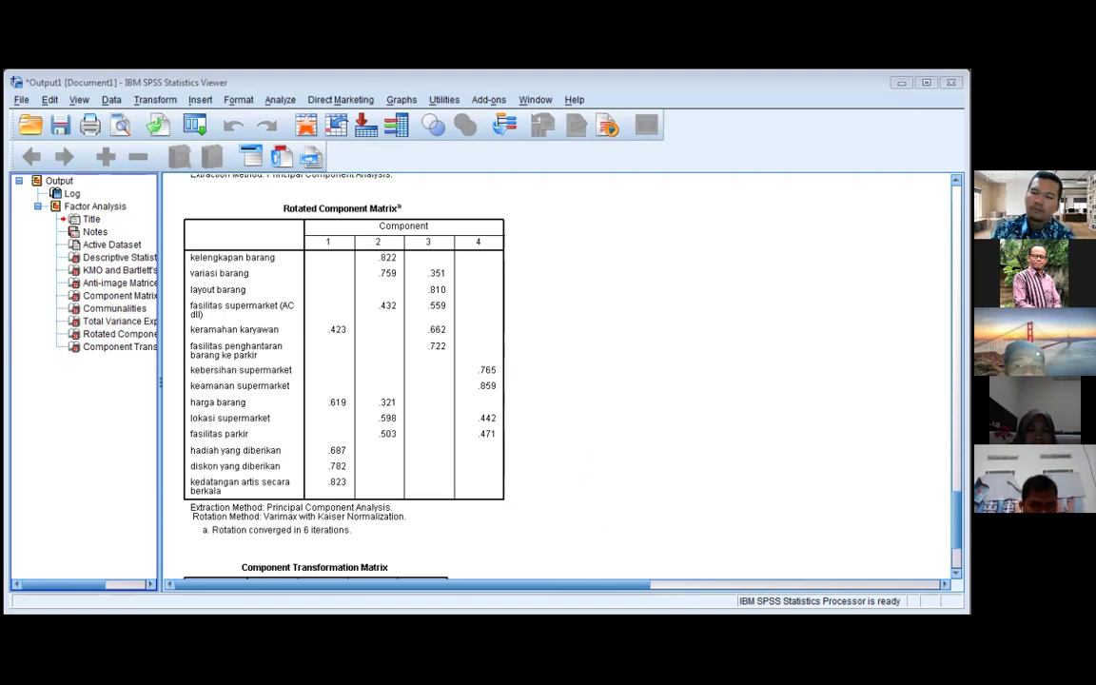
pyautogui.scroll(-3, 562, 381)
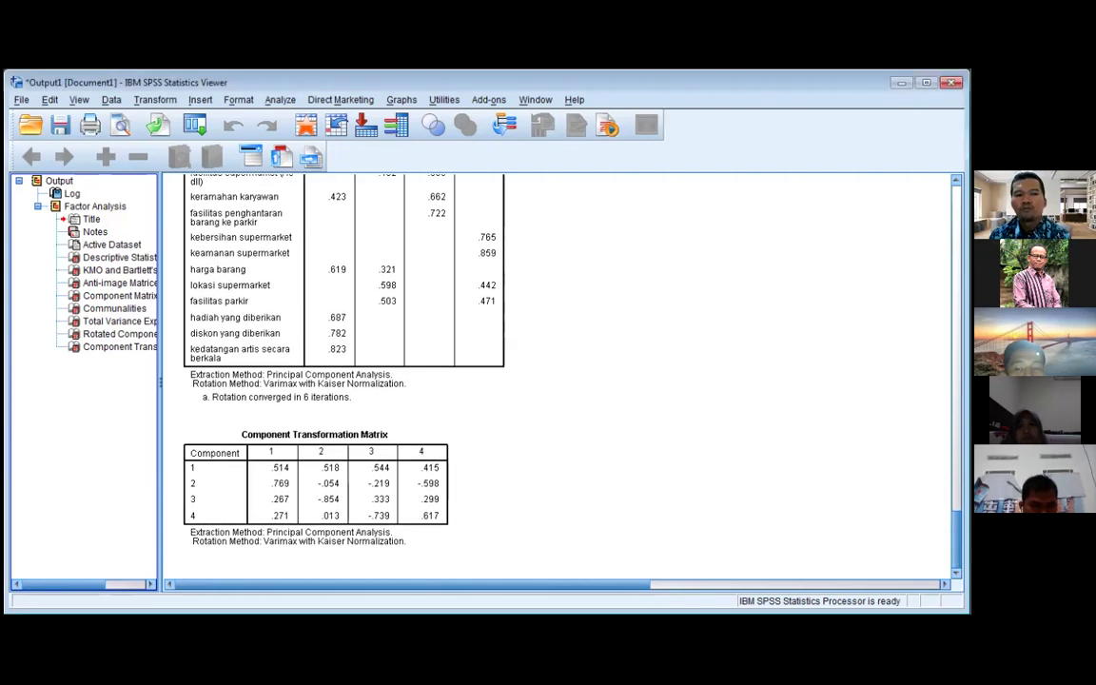
pyautogui.scroll(4, 561, 380)
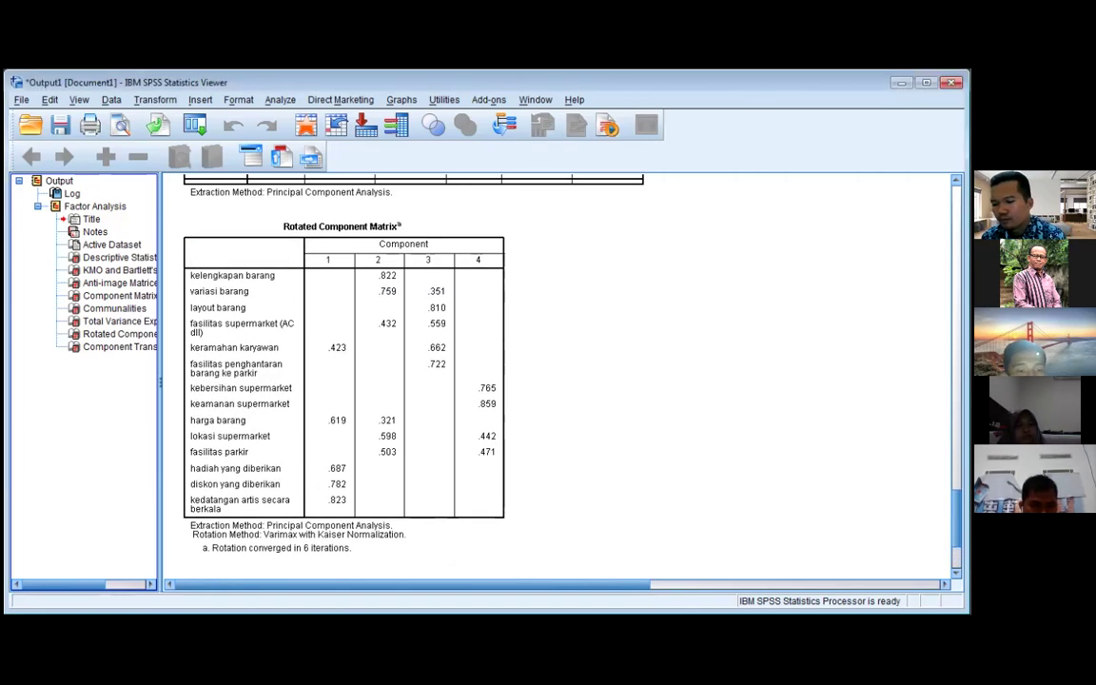
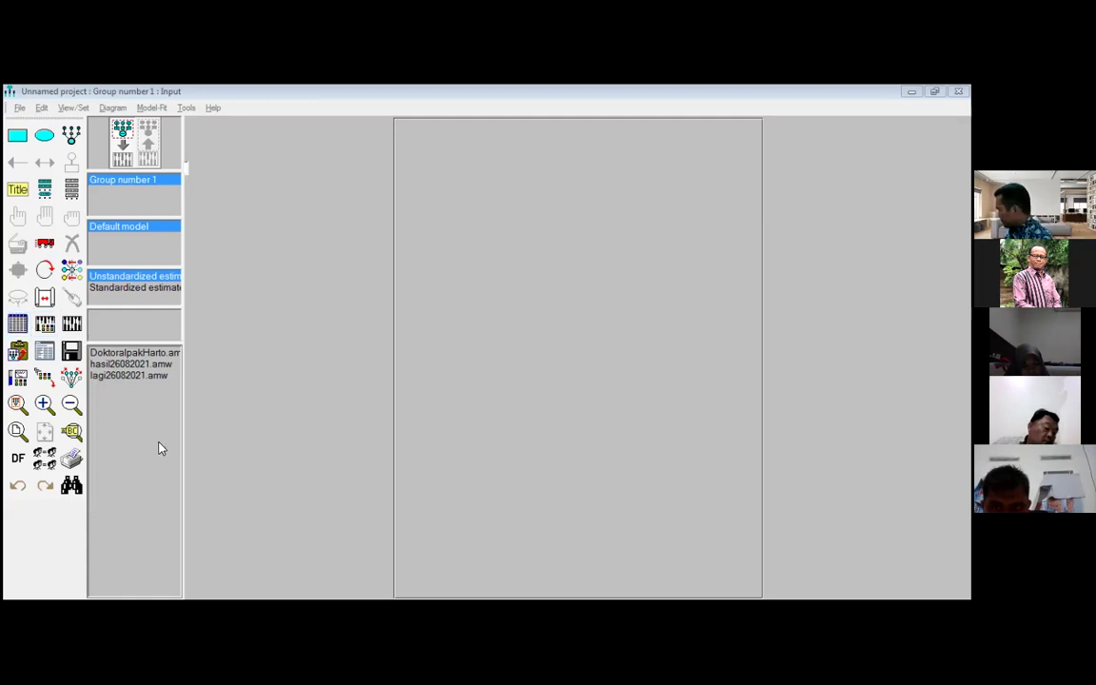
# Switch to Amos and assign CFAAMOS1.SAV from Local Disk (D:) as the data file for Group number 1
pyautogui.click(17, 325)
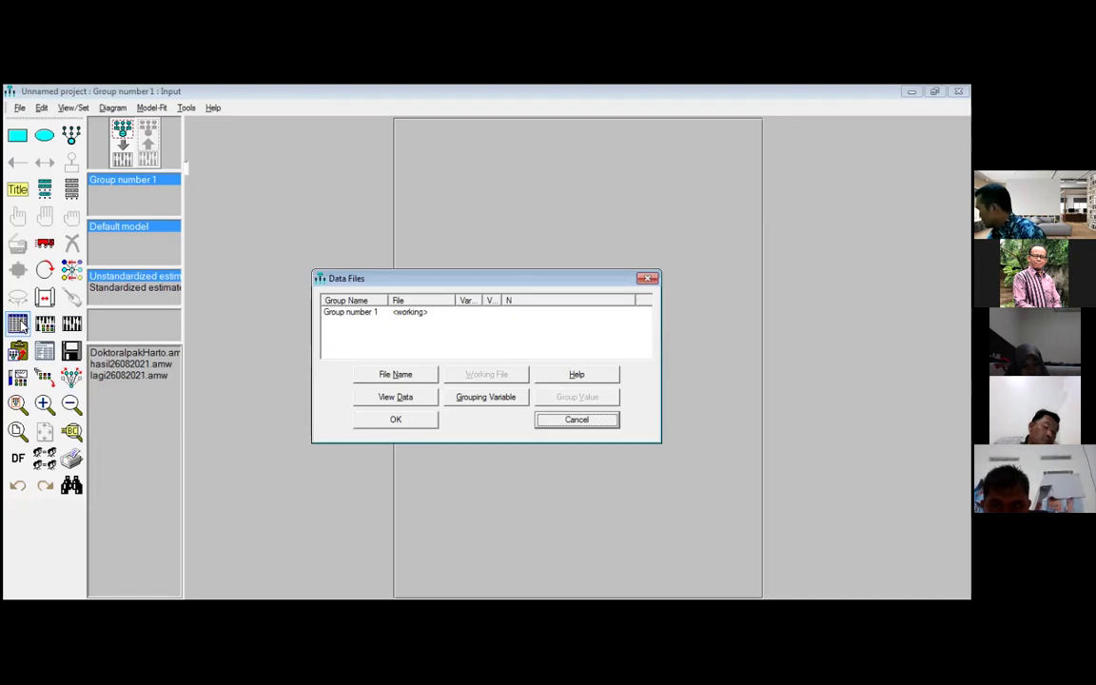
pyautogui.click(397, 374)
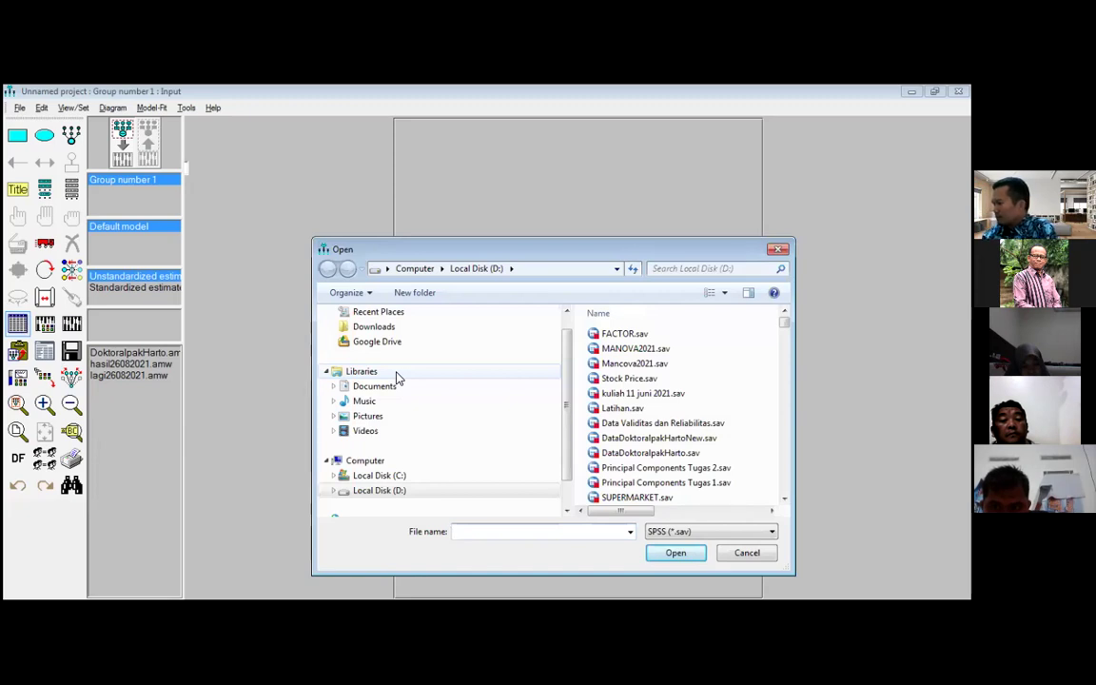
pyautogui.click(785, 489)
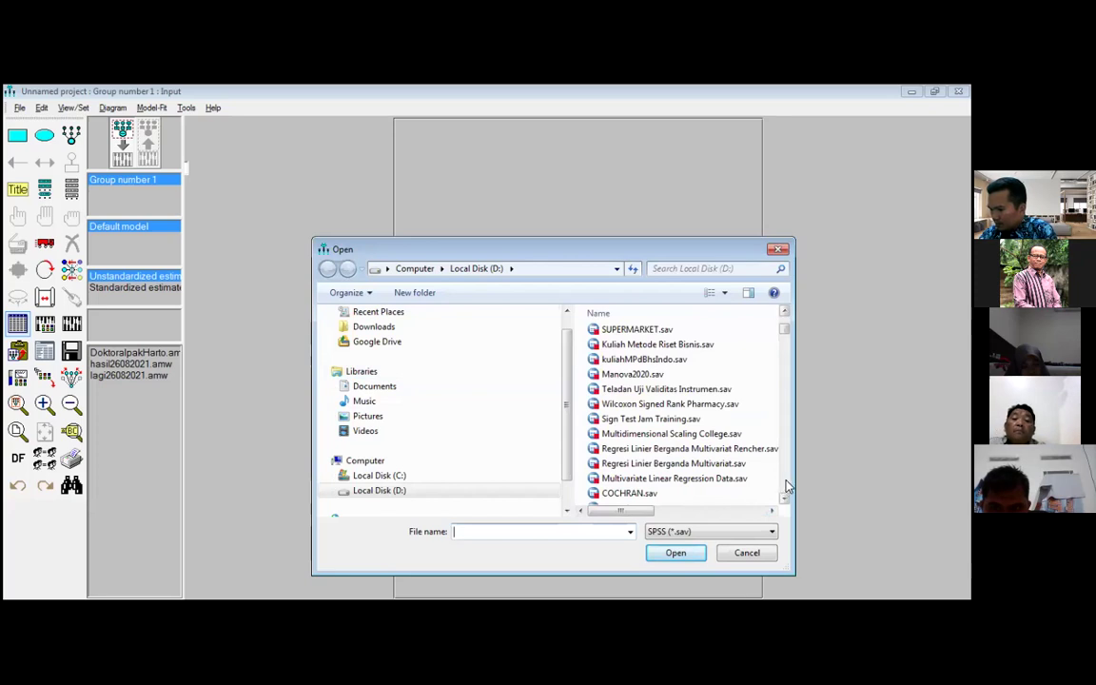
pyautogui.click(785, 489)
pyautogui.click(785, 489)
pyautogui.click(785, 489)
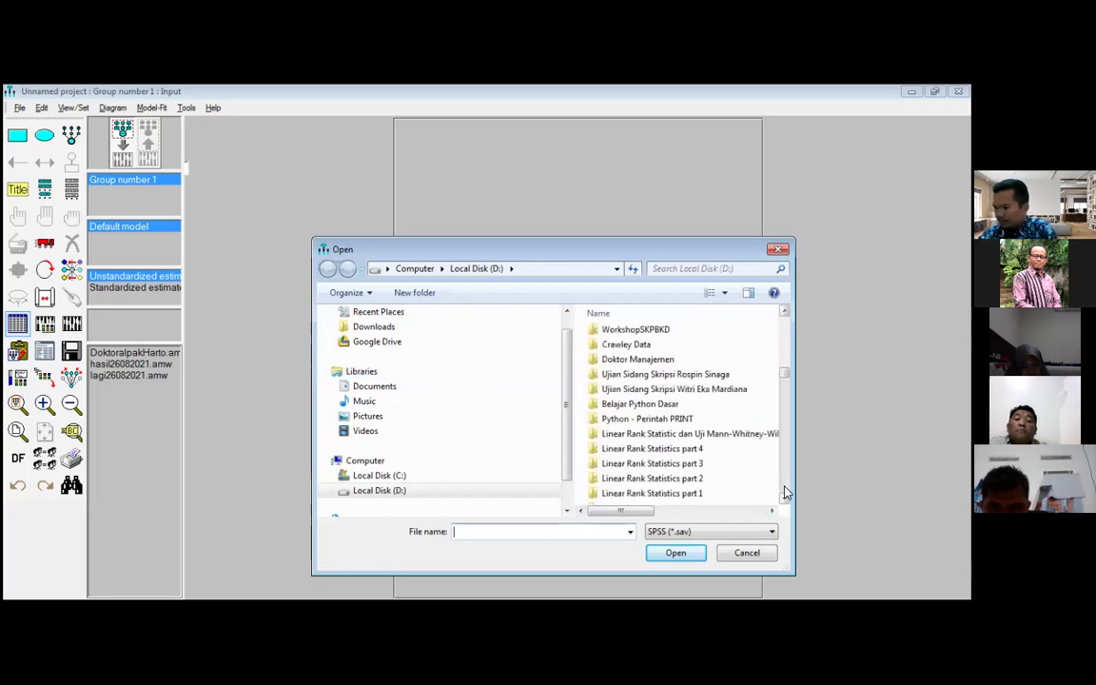
pyautogui.click(785, 489)
pyautogui.click(785, 329)
pyautogui.click(785, 328)
pyautogui.click(785, 329)
pyautogui.click(785, 328)
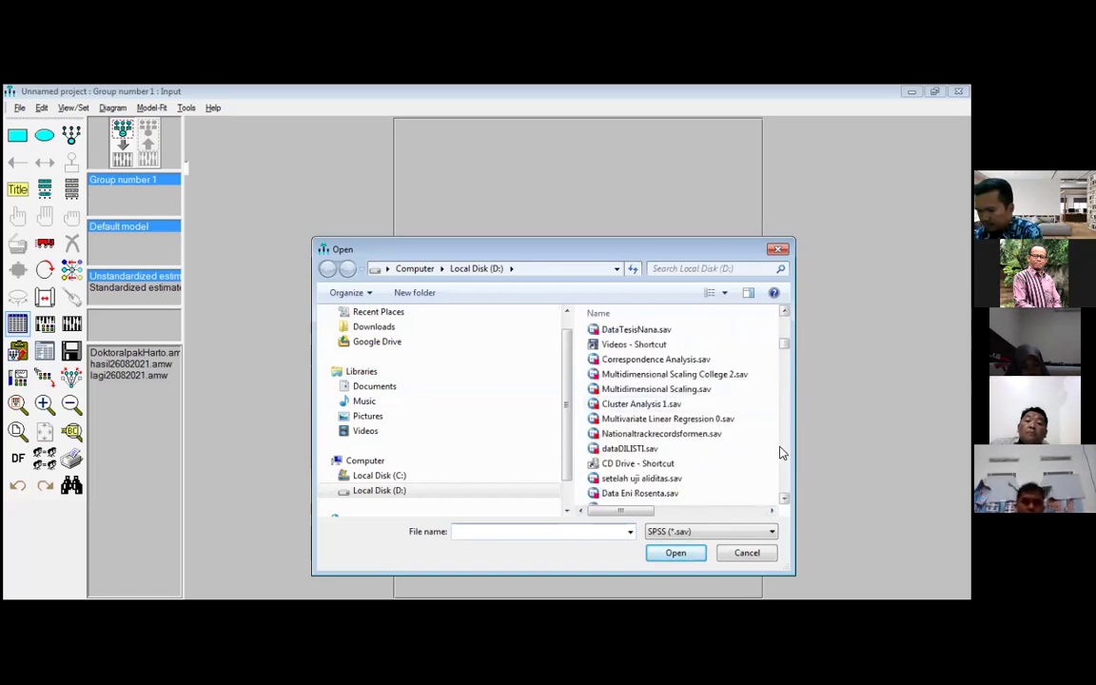
pyautogui.click(784, 428)
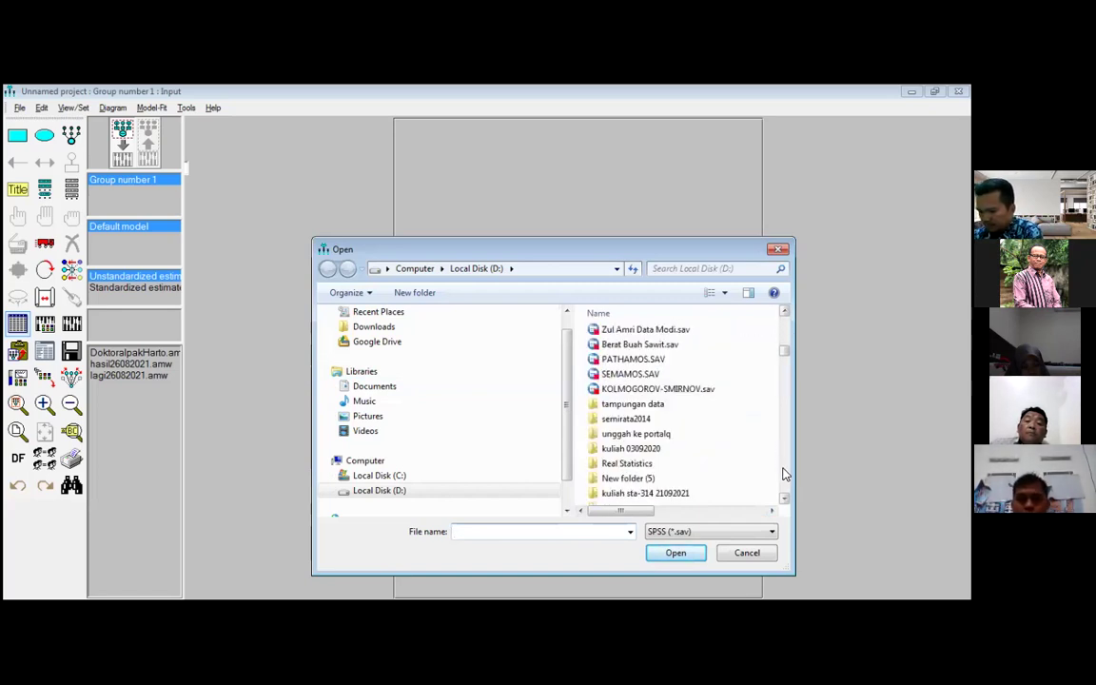
pyautogui.click(785, 327)
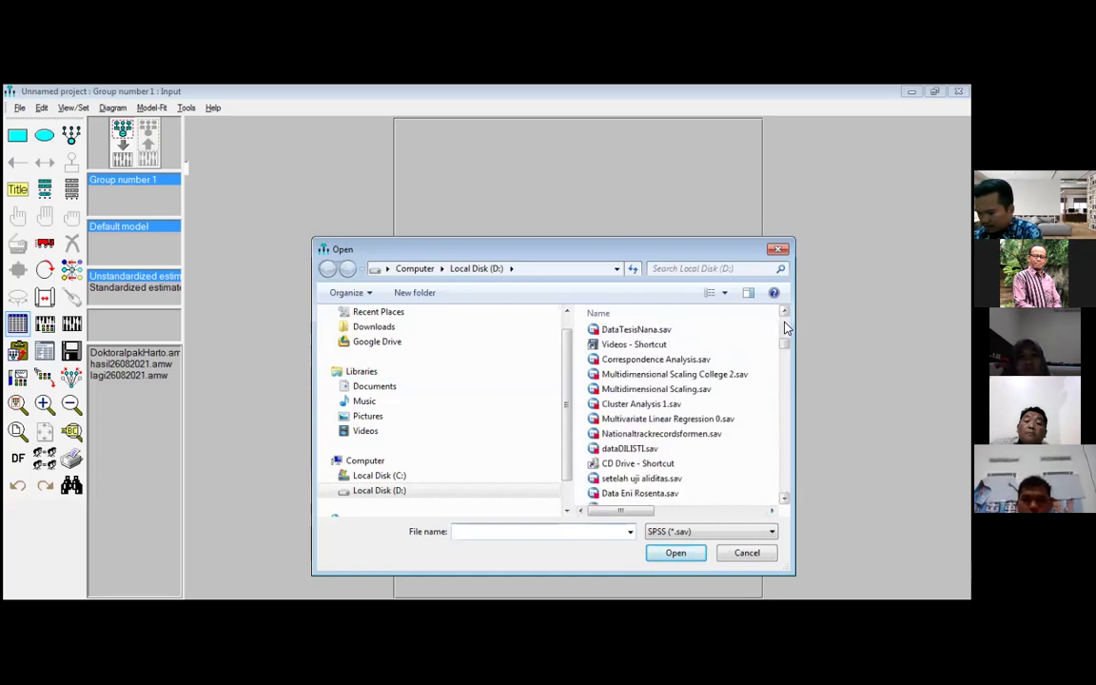
pyautogui.click(785, 327)
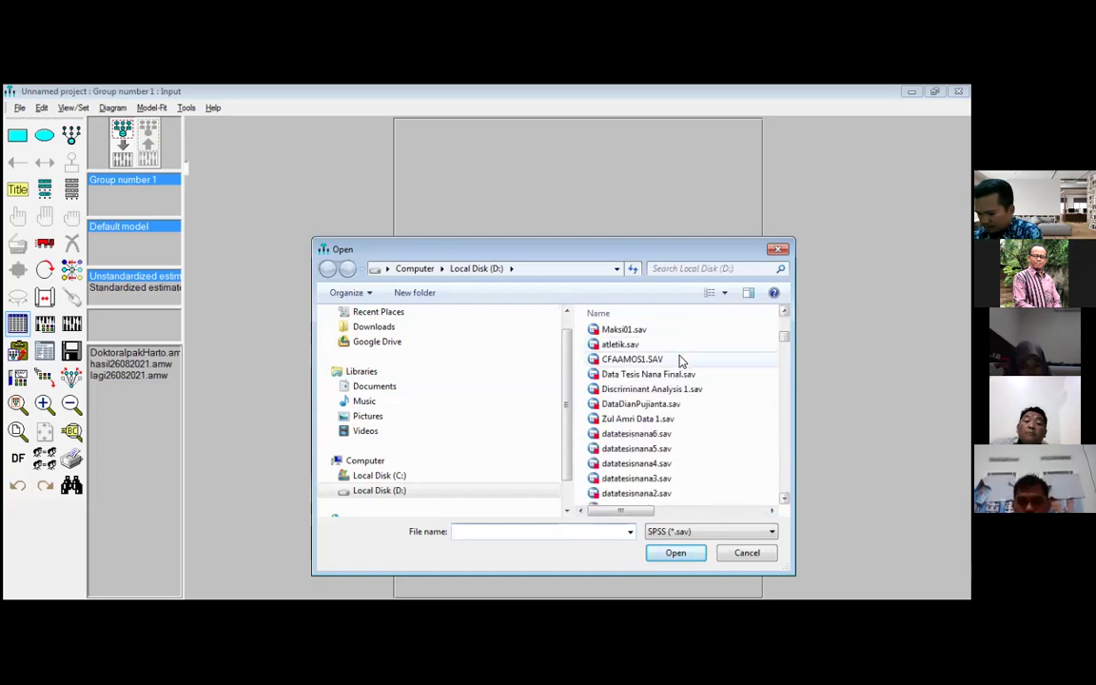
pyautogui.click(651, 360)
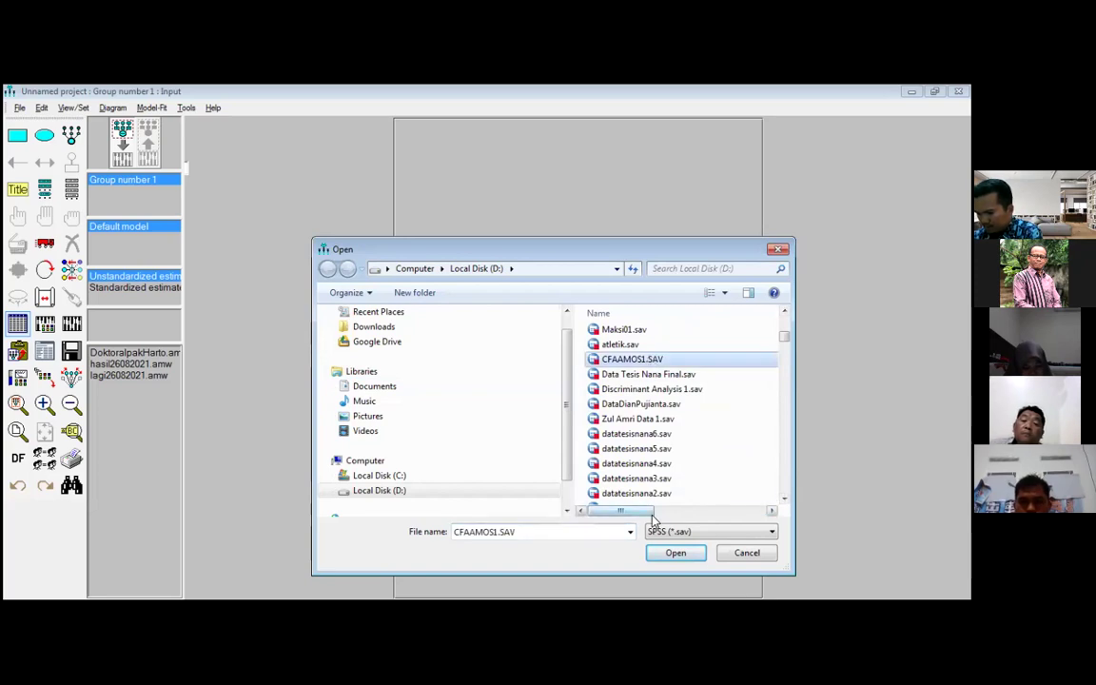
pyautogui.click(672, 553)
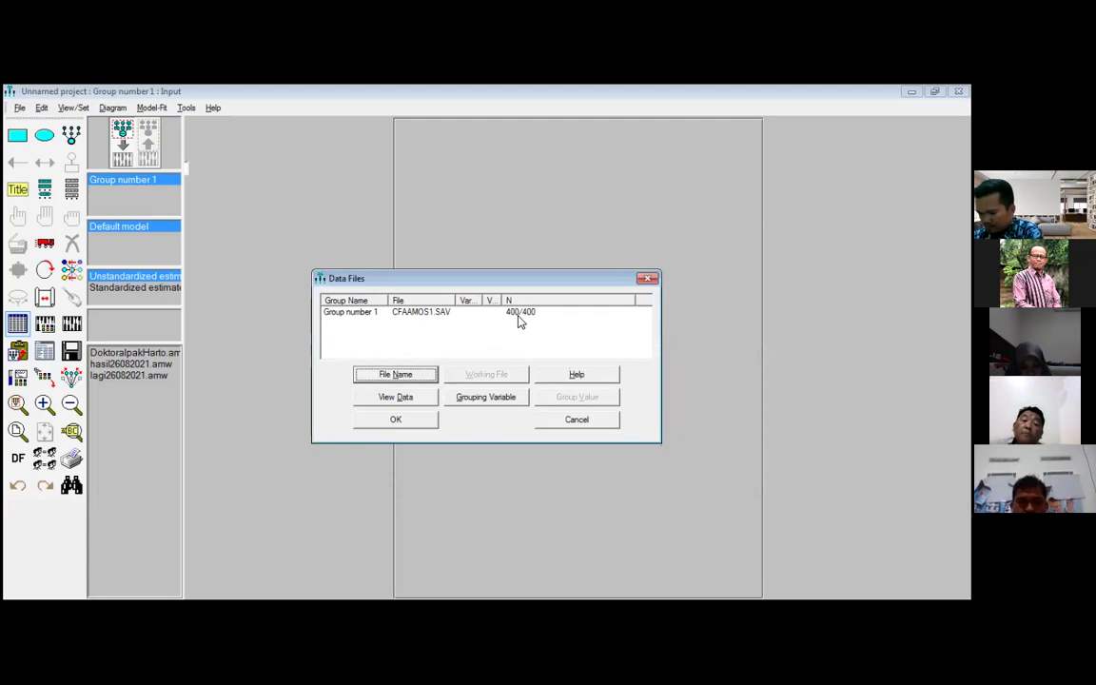
pyautogui.click(390, 424)
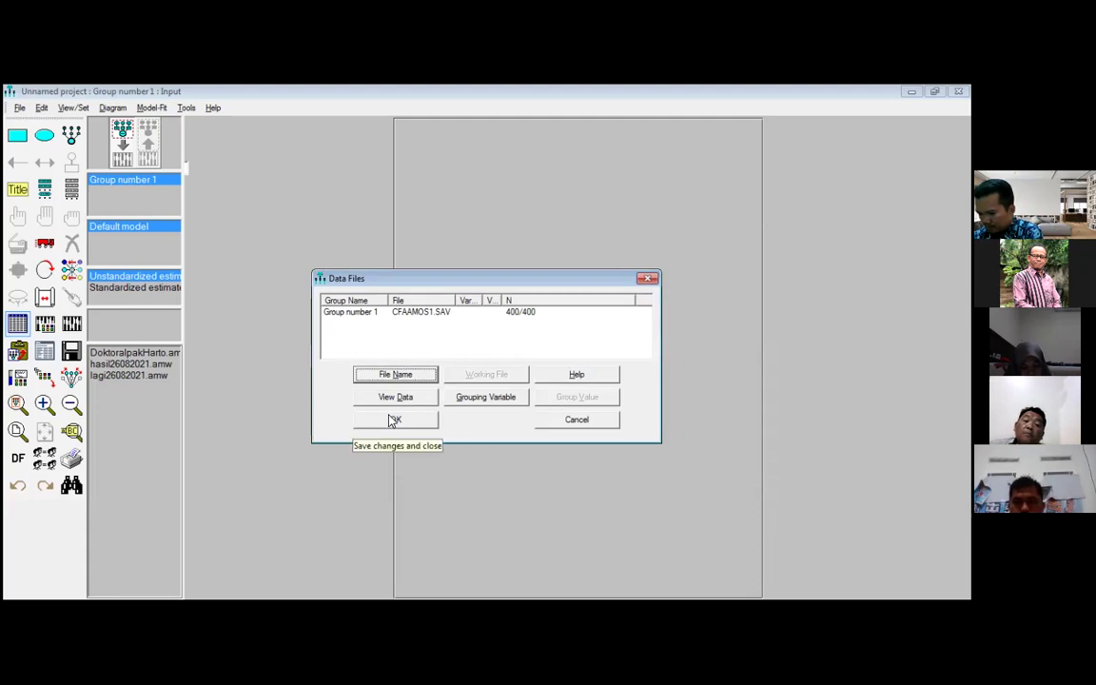
pyautogui.click(393, 421)
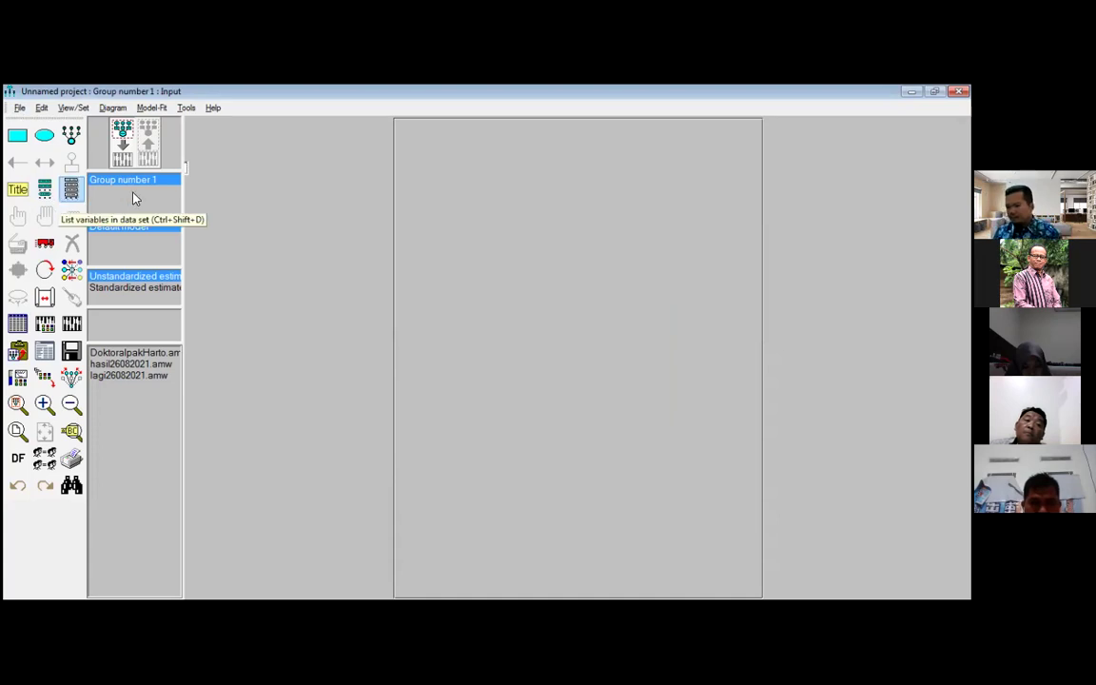
# Show the list of variables in the dataset and place its window clear of the diagram page
pyautogui.click(71, 193)
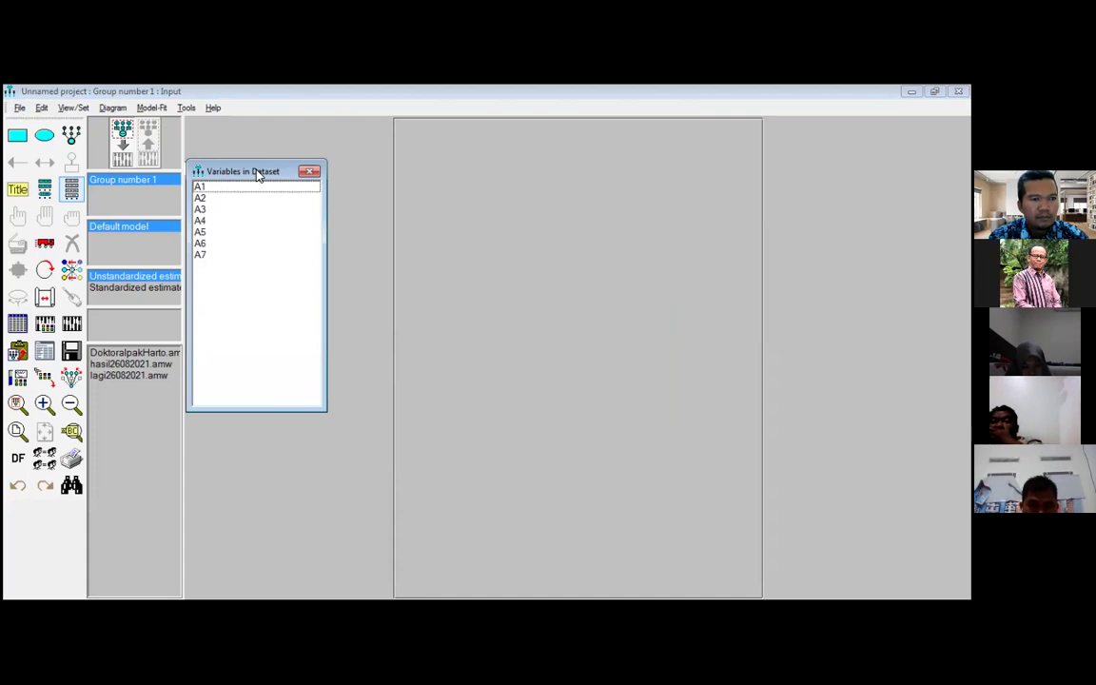
pyautogui.moveTo(257, 174); pyautogui.dragTo(174, 227)
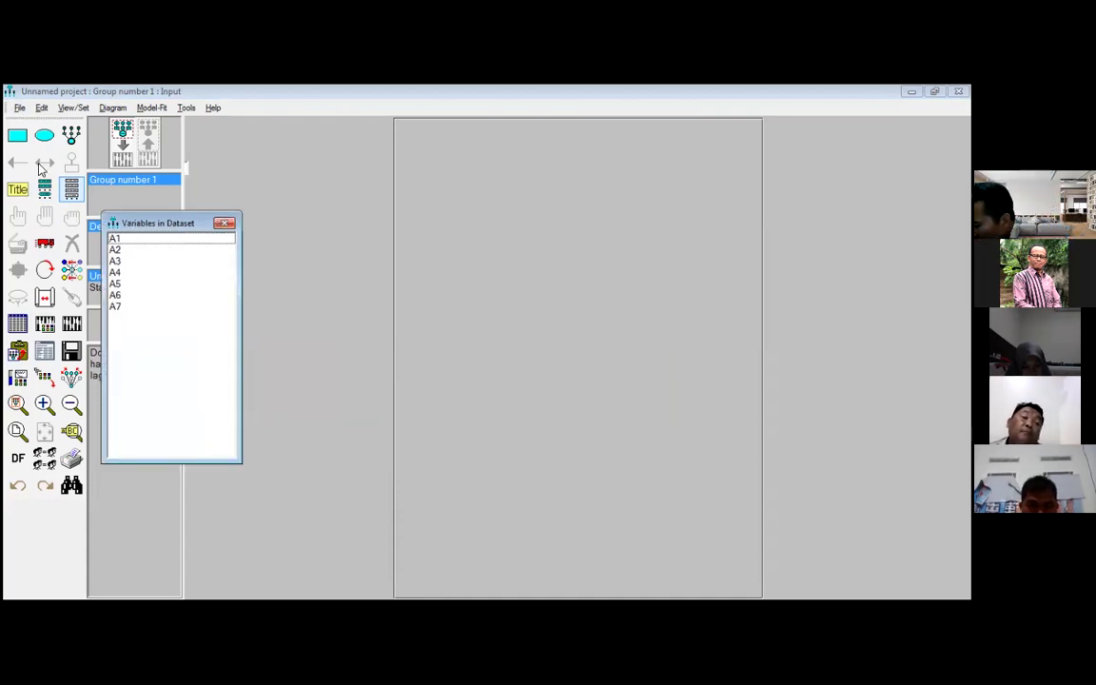
# Draw an observed-variable rectangle in the upper part of the page and duplicate it downward into a column of seven
pyautogui.click(17, 138)
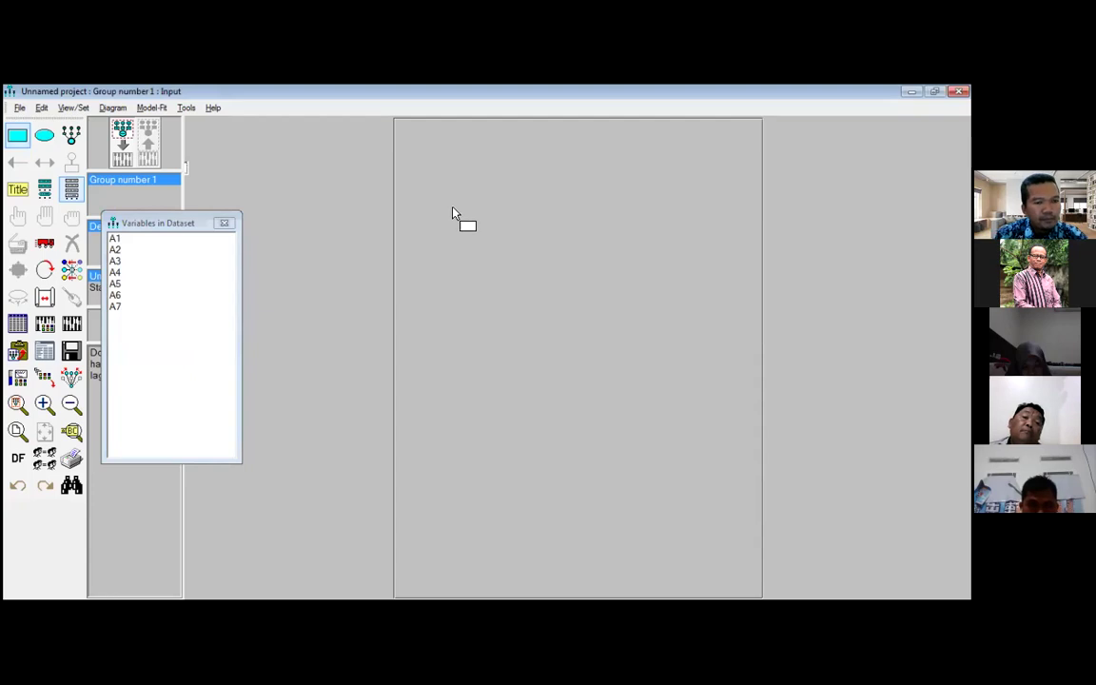
pyautogui.moveTo(456, 209); pyautogui.dragTo(507, 246)
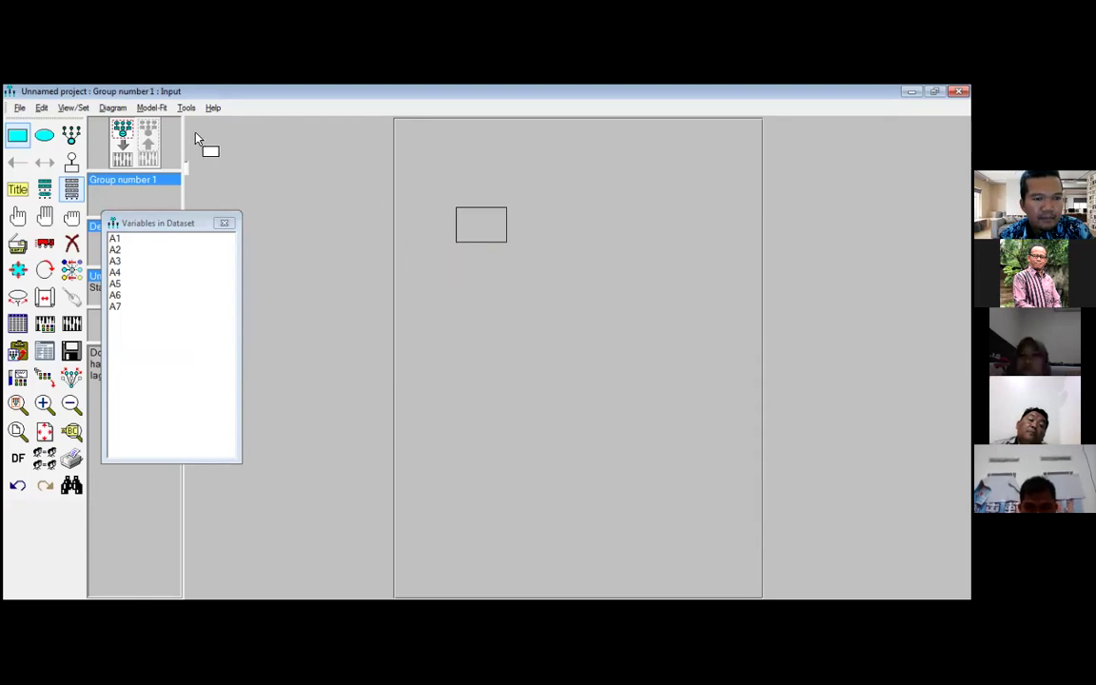
pyautogui.click(16, 245)
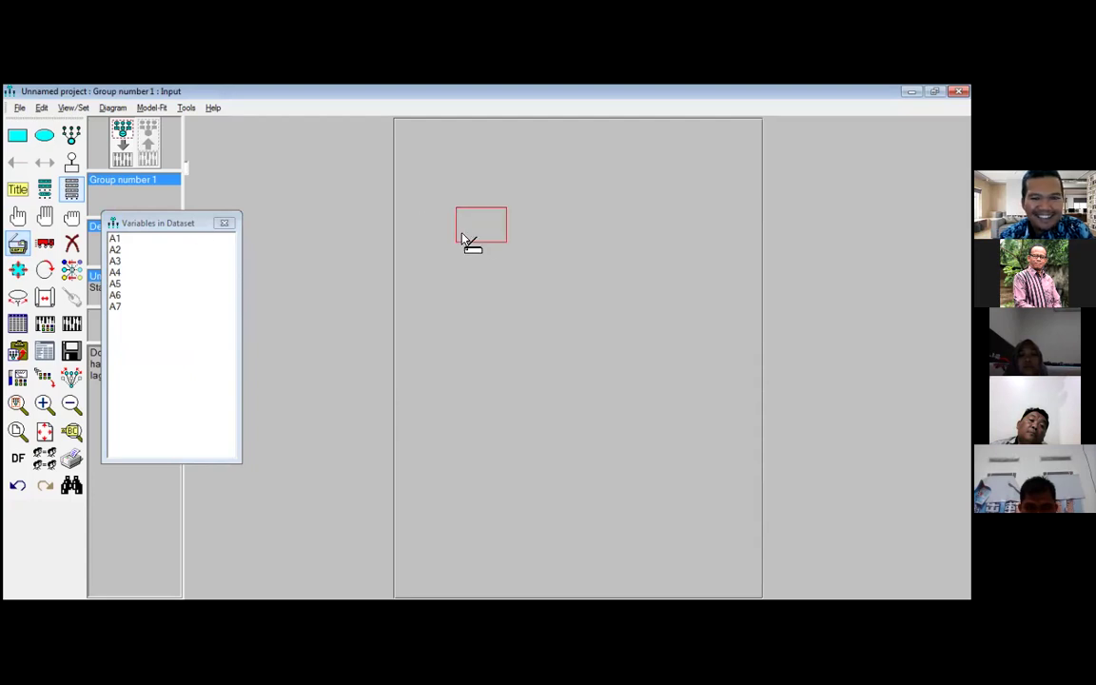
pyautogui.moveTo(489, 235); pyautogui.dragTo(483, 279)
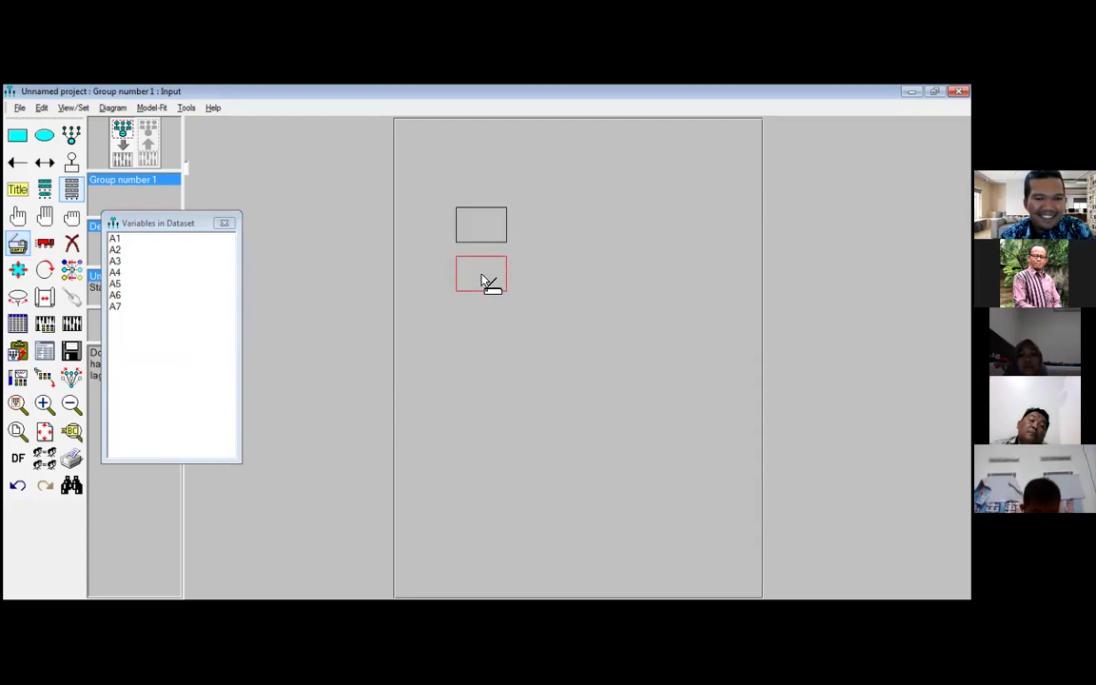
pyautogui.moveTo(482, 320); pyautogui.dragTo(478, 511)
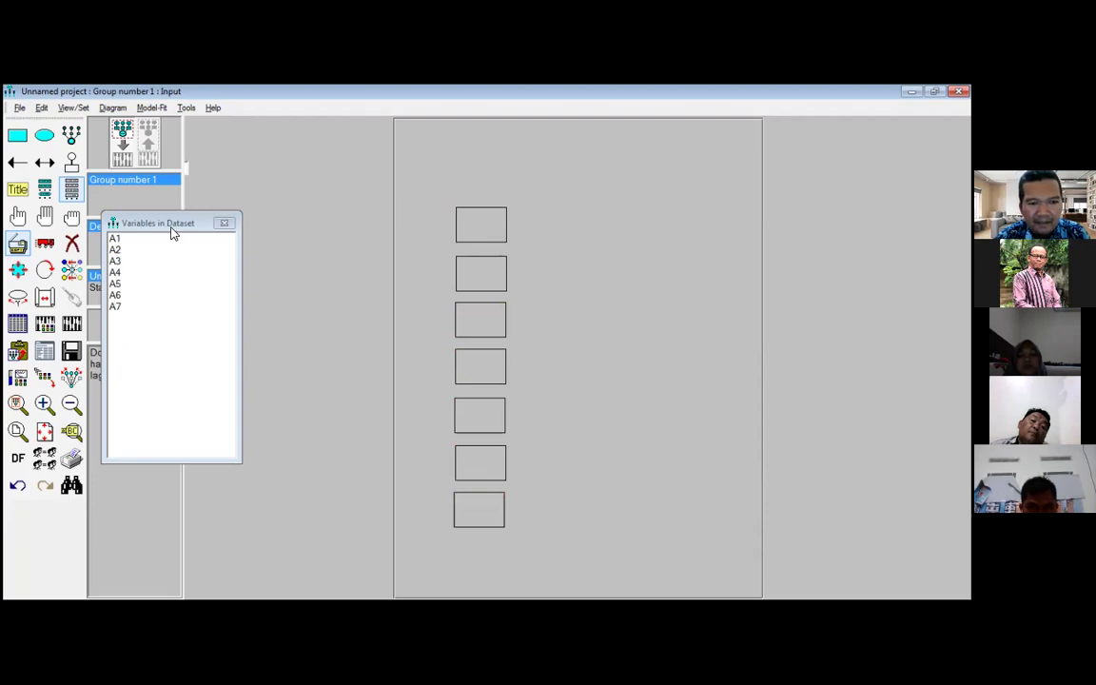
# Assign dataset variables A1 to A7 to the seven rectangles in order, from the top of the column to the bottom
pyautogui.click(18, 215)
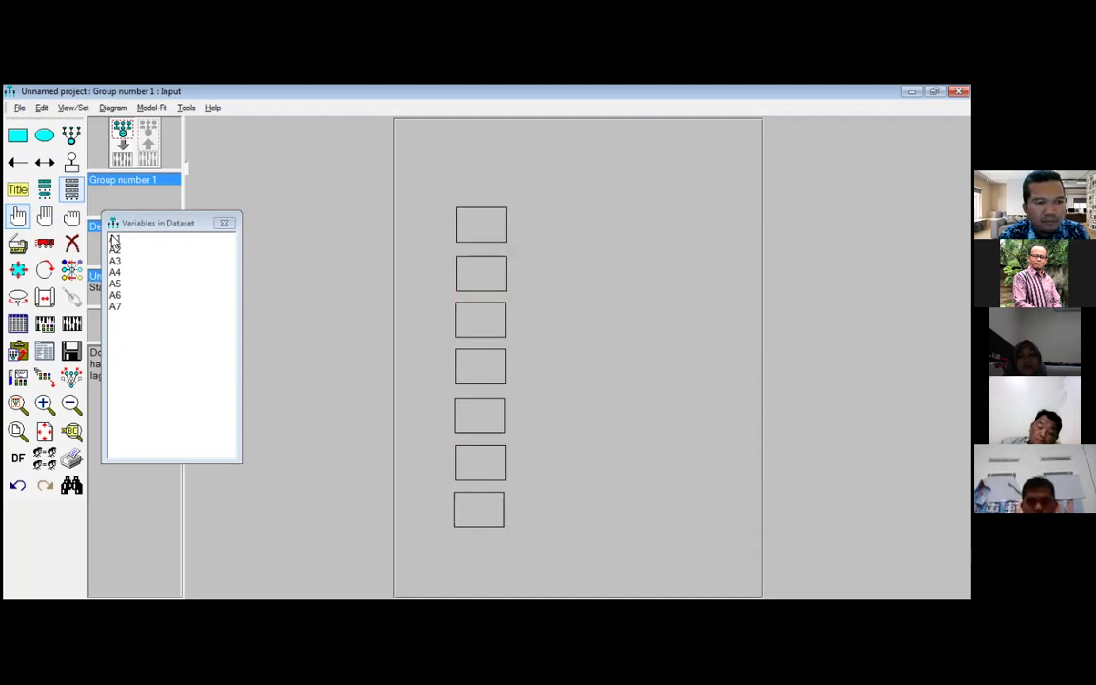
pyautogui.moveTo(115, 243); pyautogui.dragTo(482, 226)
pyautogui.moveTo(116, 249); pyautogui.dragTo(489, 280)
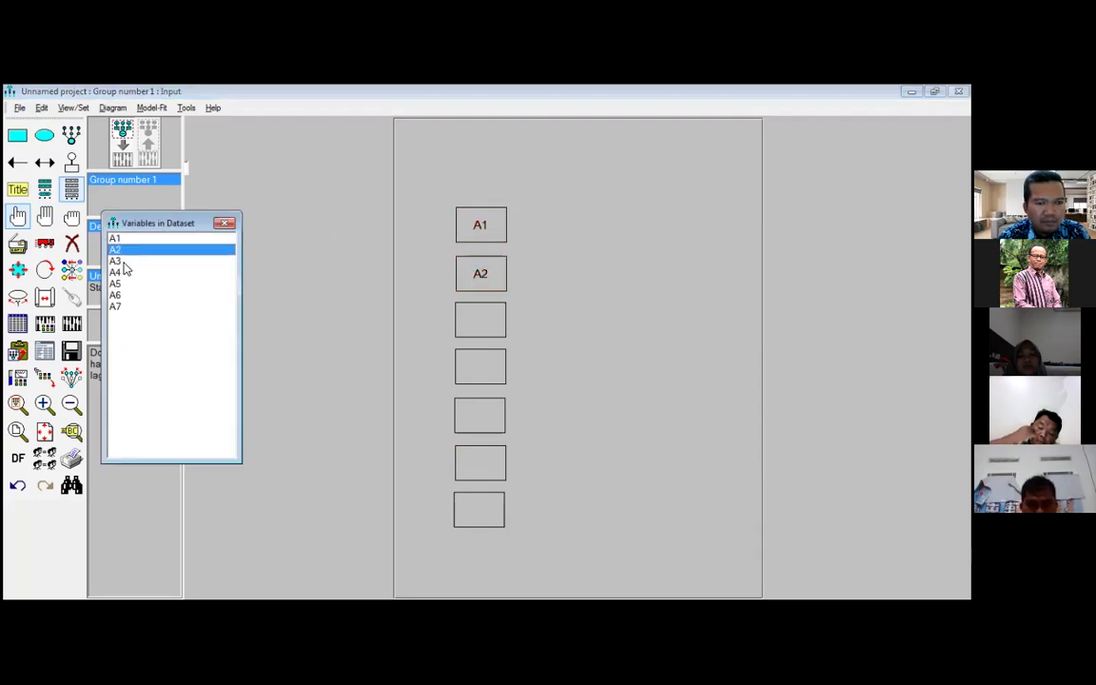
pyautogui.moveTo(106, 240); pyautogui.dragTo(484, 333)
pyautogui.moveTo(115, 260); pyautogui.dragTo(492, 368)
pyautogui.moveTo(116, 285); pyautogui.dragTo(480, 413)
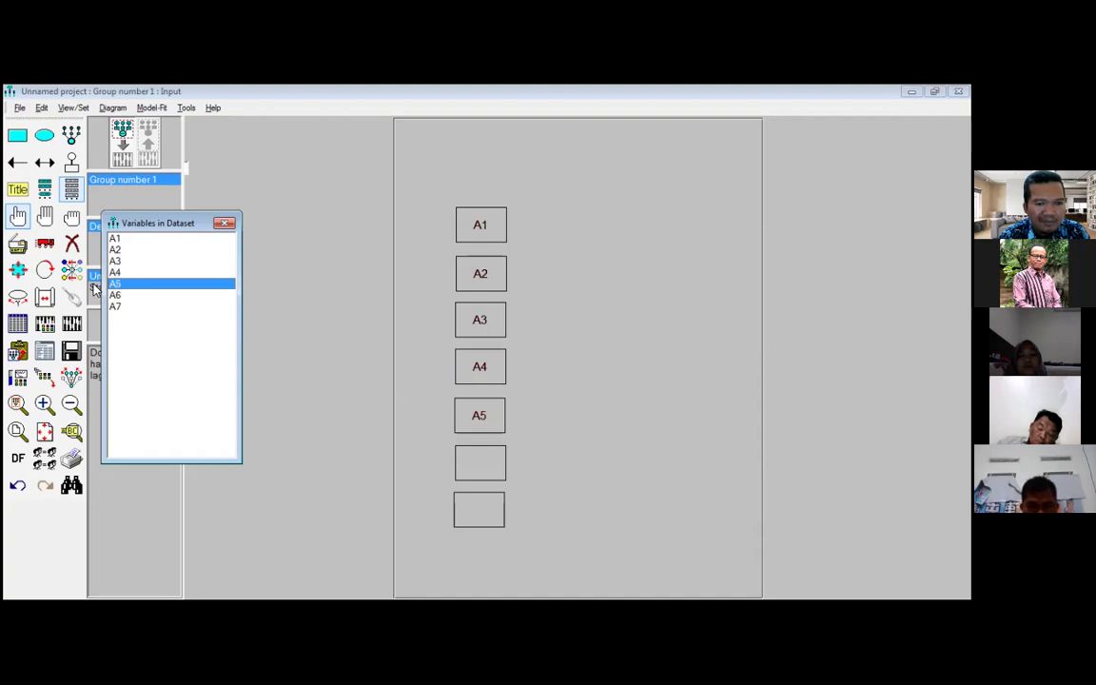
pyautogui.moveTo(115, 296); pyautogui.dragTo(480, 464)
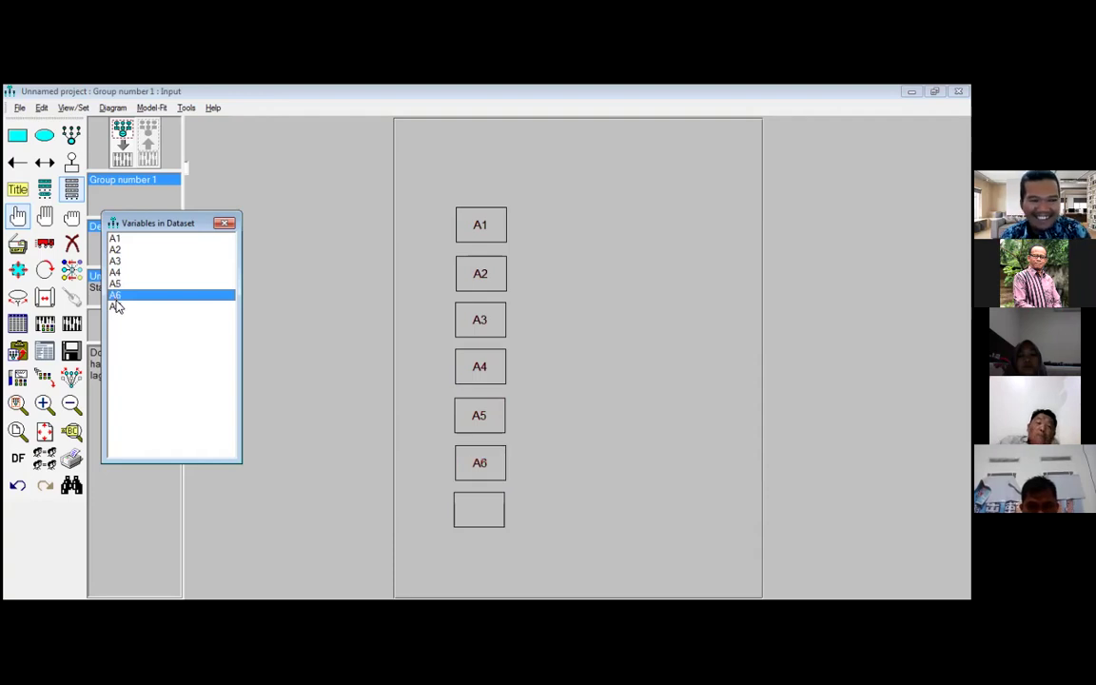
pyautogui.moveTo(116, 308); pyautogui.dragTo(473, 515)
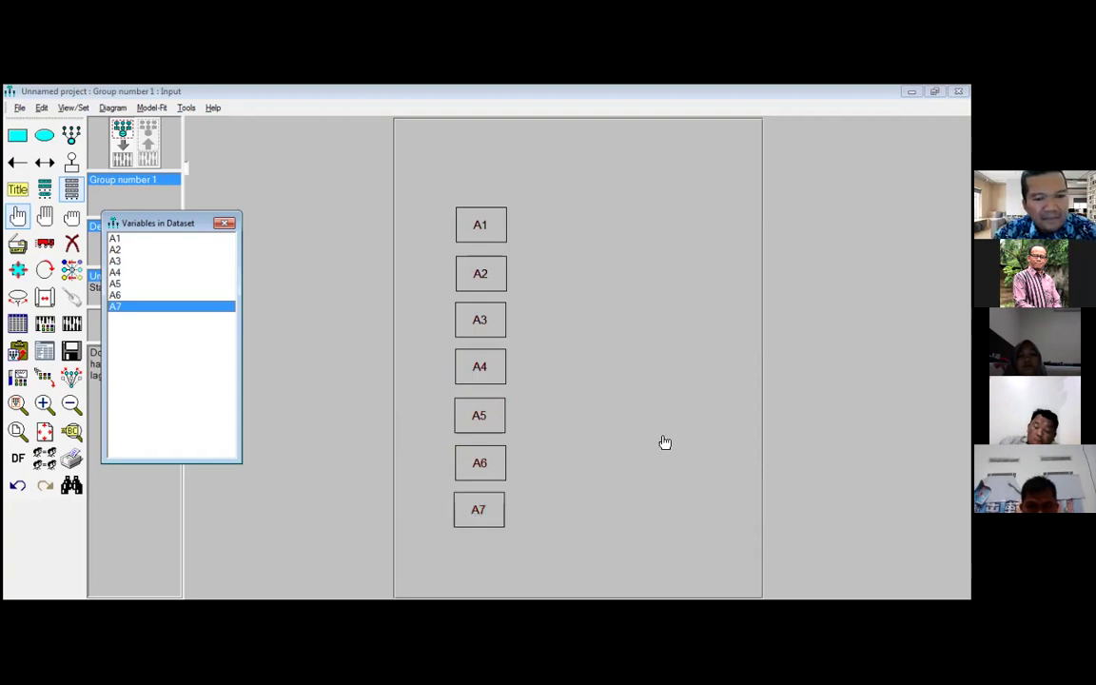
pyautogui.click(478, 224)
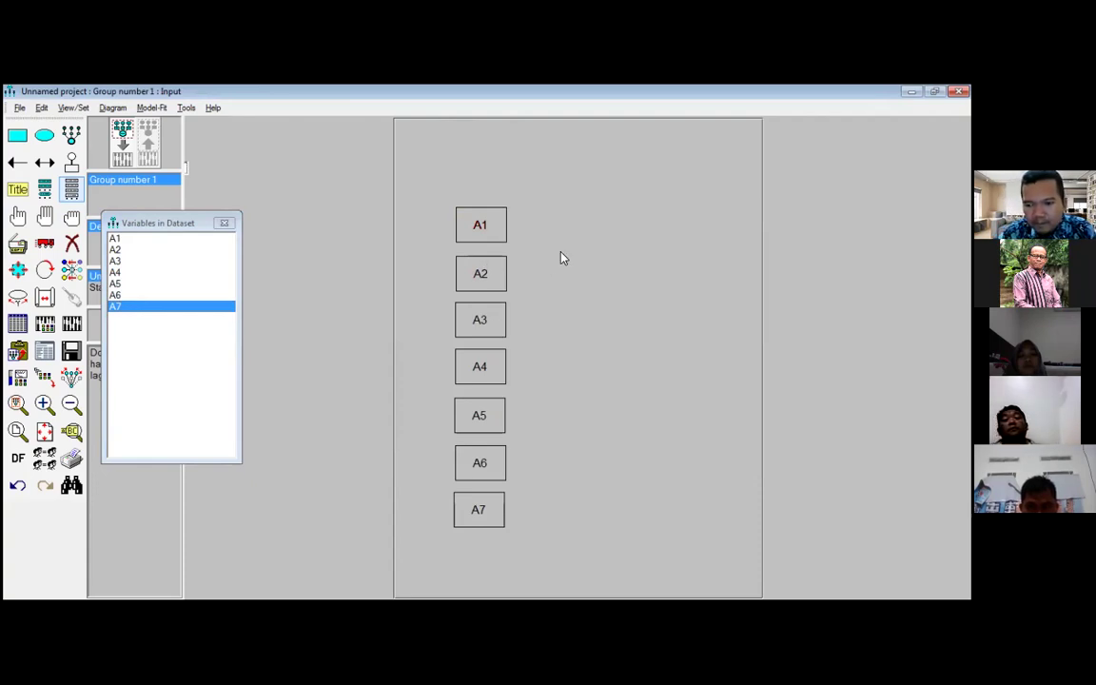
# Draw an unobserved-variable circle to the right of the rectangle A2 and duplicate it downward into a column of three
pyautogui.click(45, 136)
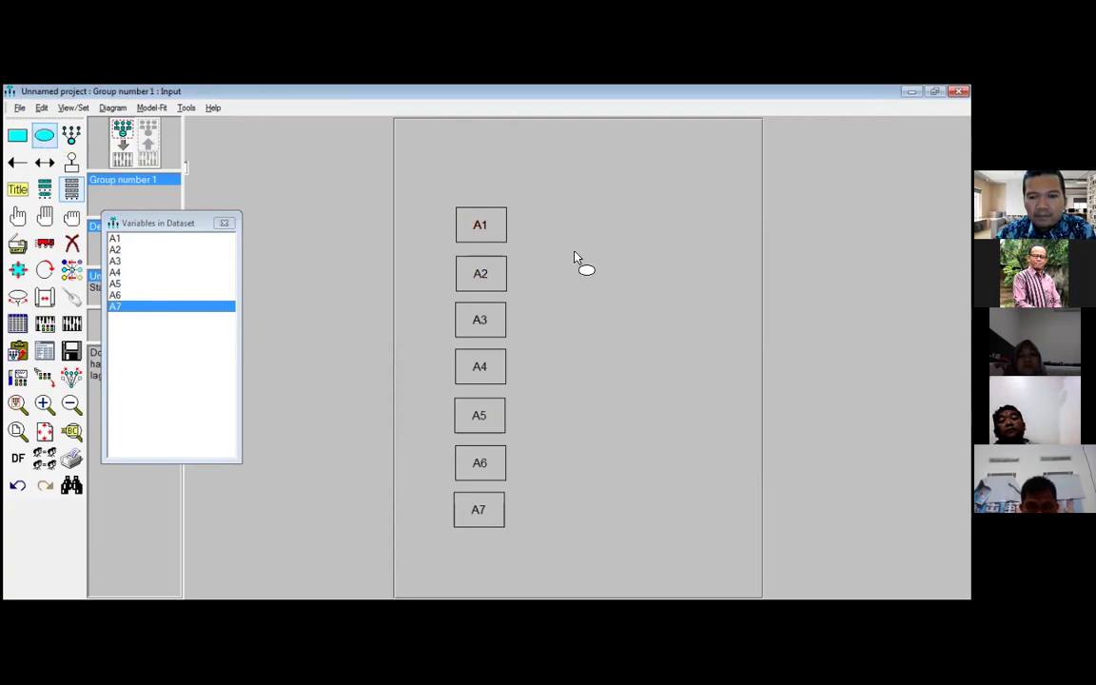
pyautogui.moveTo(575, 251); pyautogui.dragTo(618, 310)
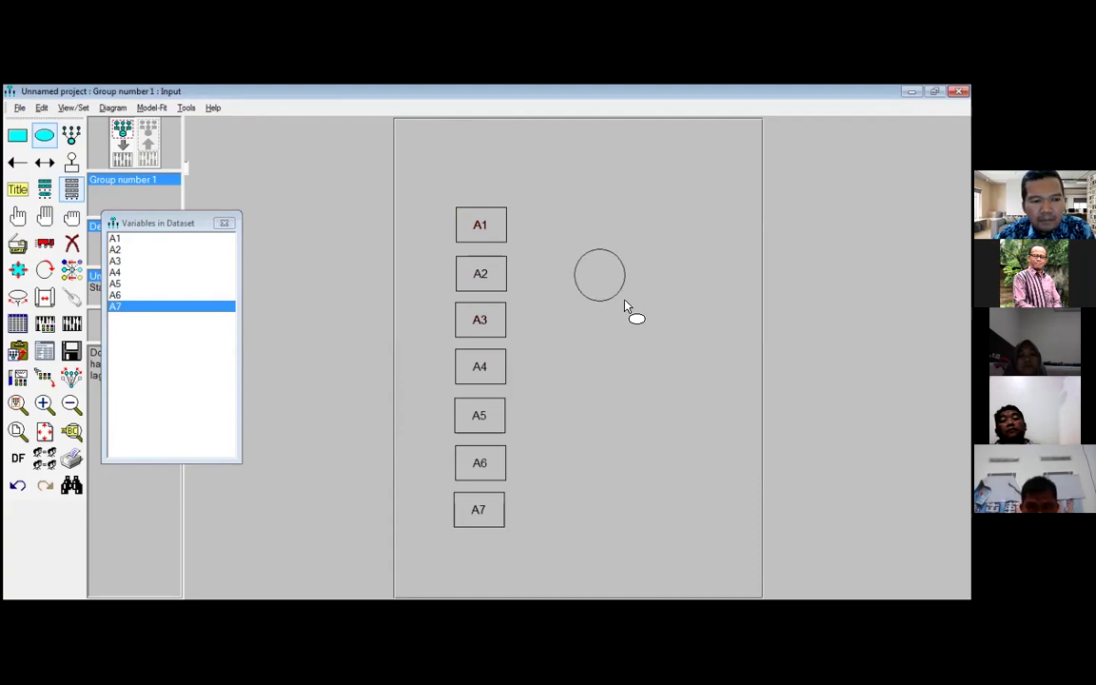
pyautogui.click(17, 243)
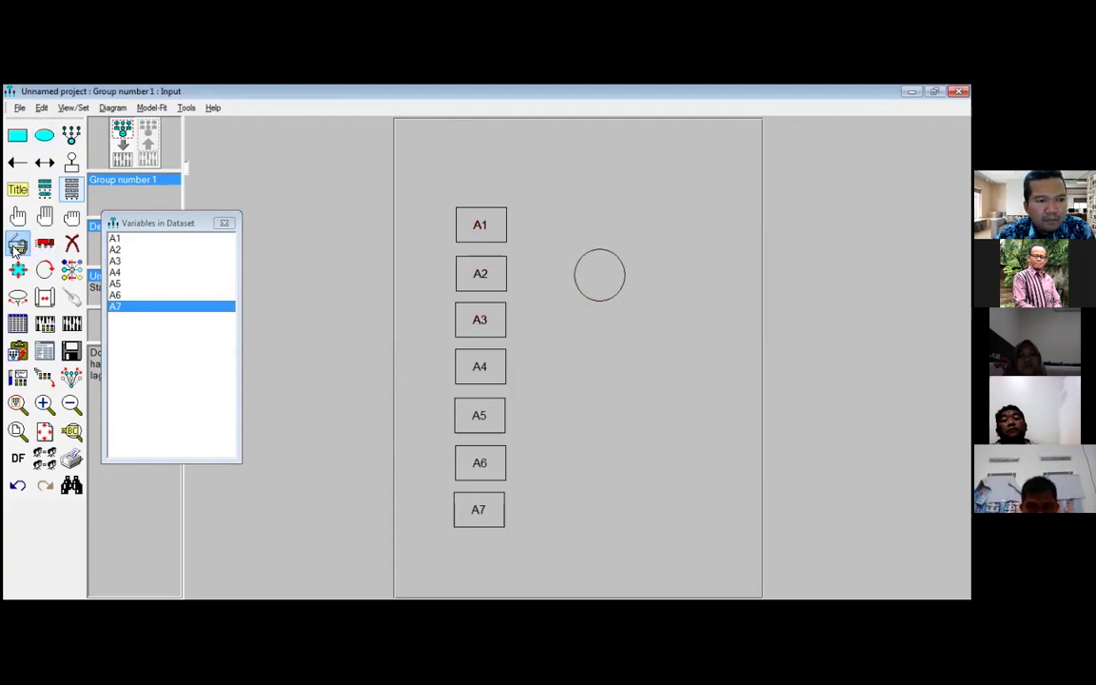
pyautogui.moveTo(594, 283); pyautogui.dragTo(601, 497)
# Name the three latent-variable circles Satu, Dua and Tiga from top to bottom
pyautogui.click(17, 217)
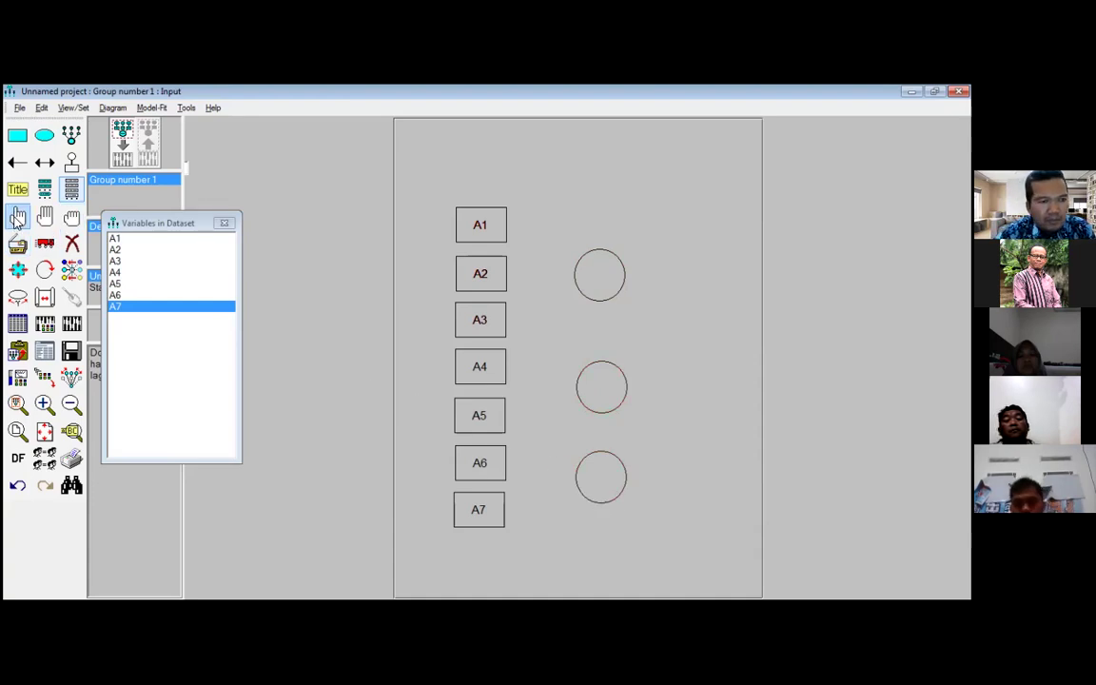
pyautogui.doubleClick(605, 282)
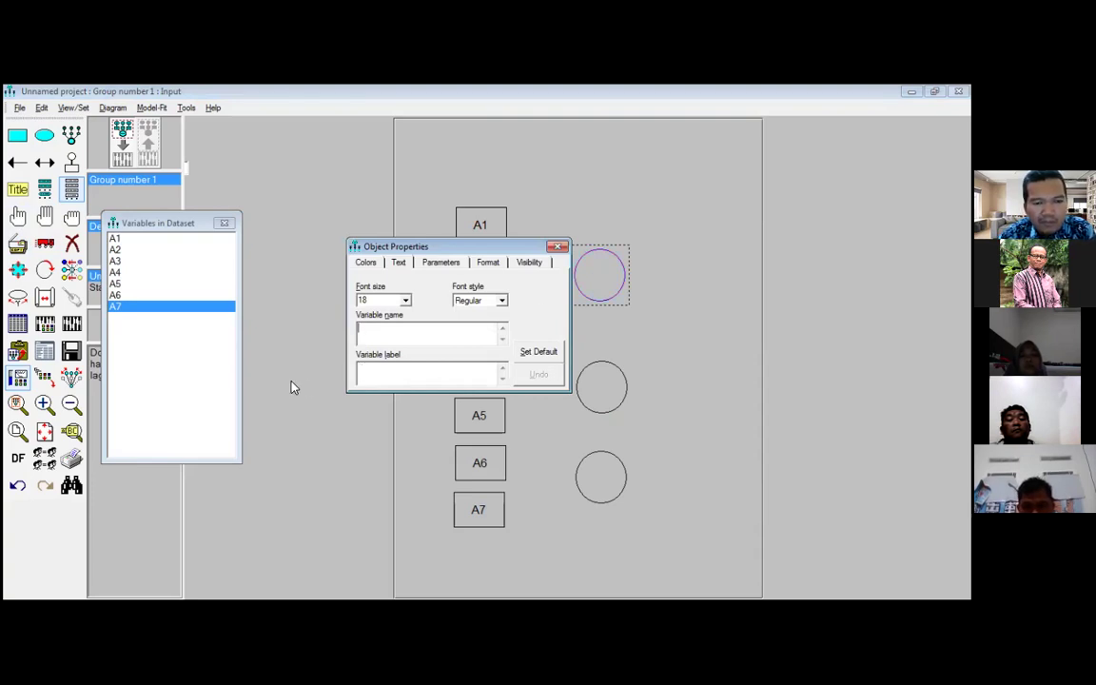
pyautogui.click(404, 333)
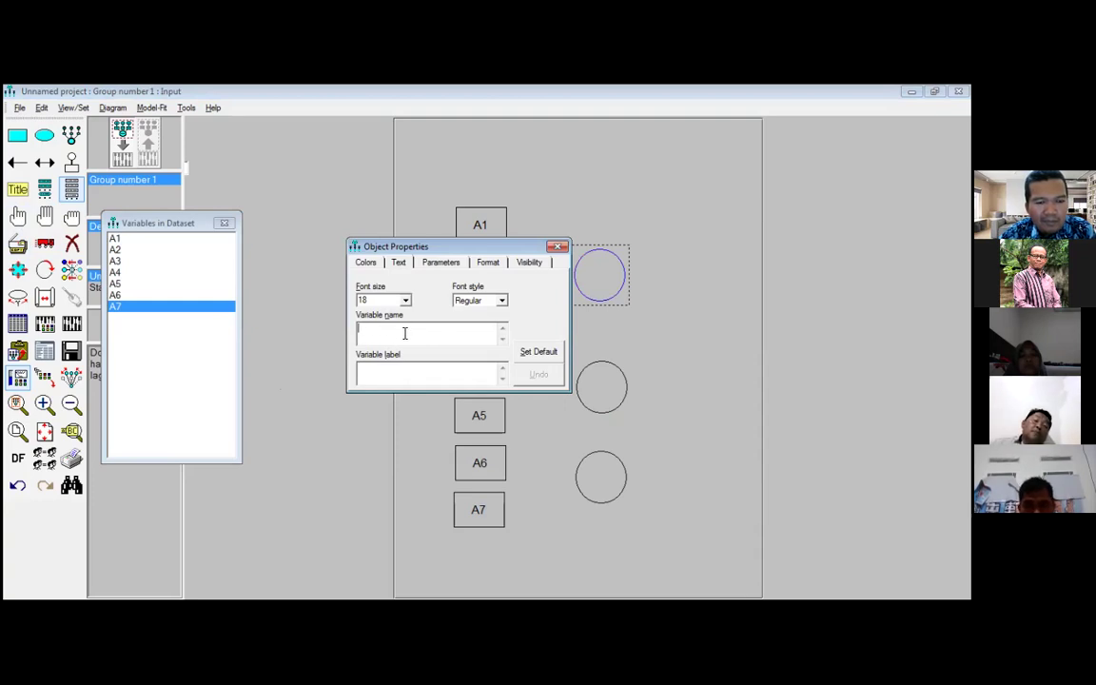
pyautogui.write('Fak')
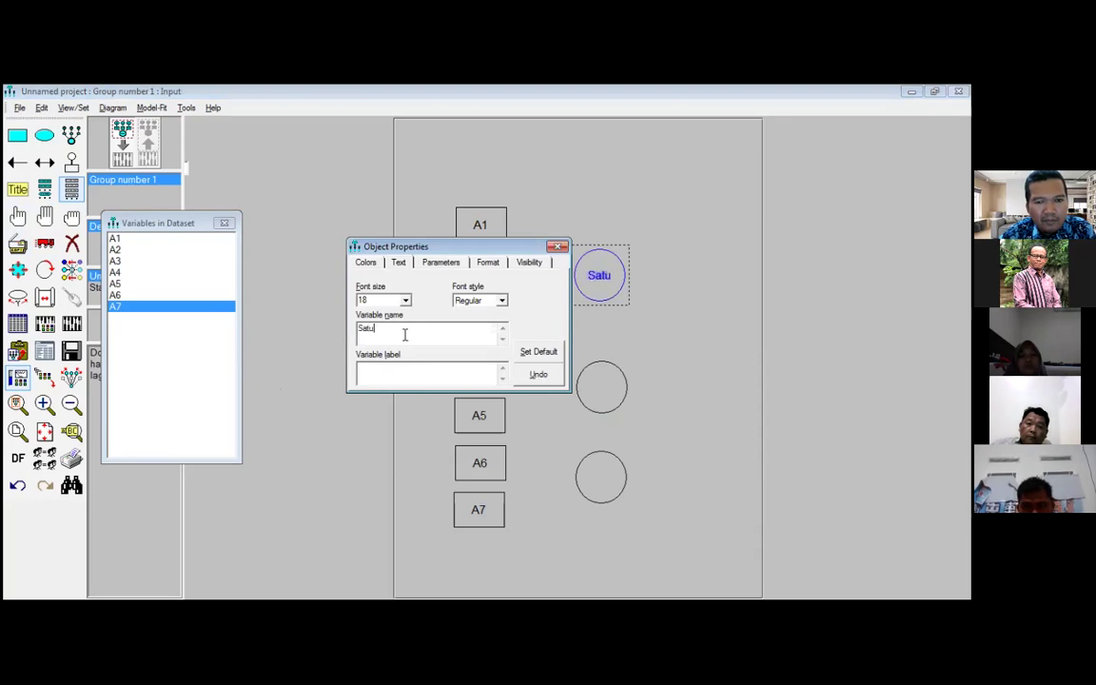
pyautogui.click(595, 391)
pyautogui.write('Dua')
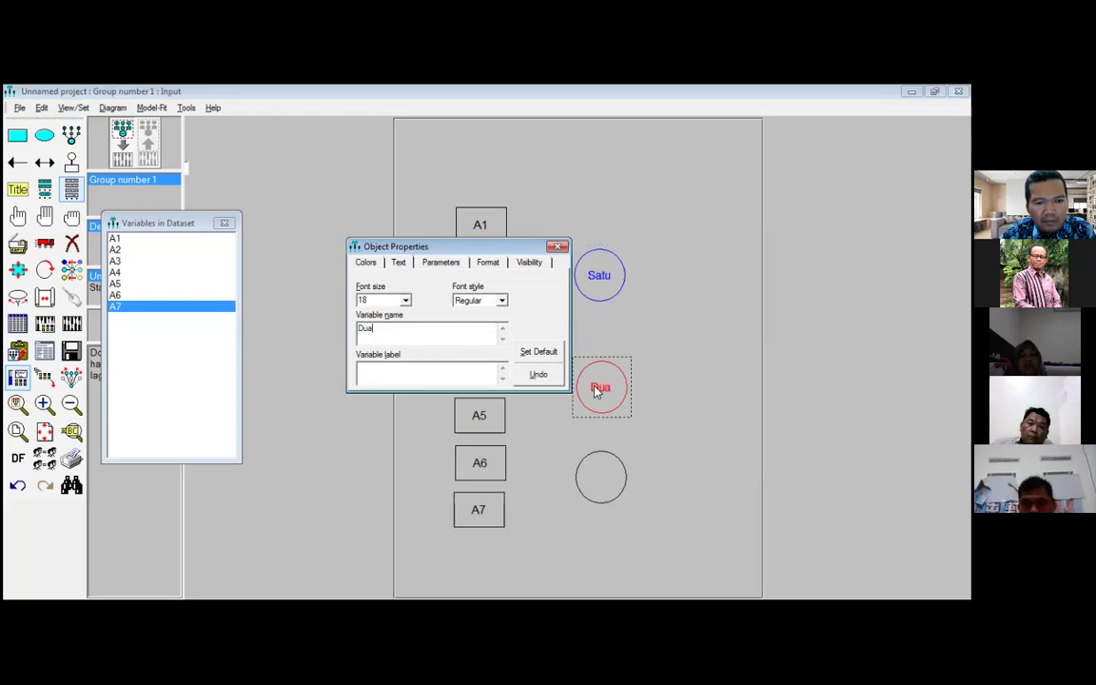
pyautogui.click(605, 493)
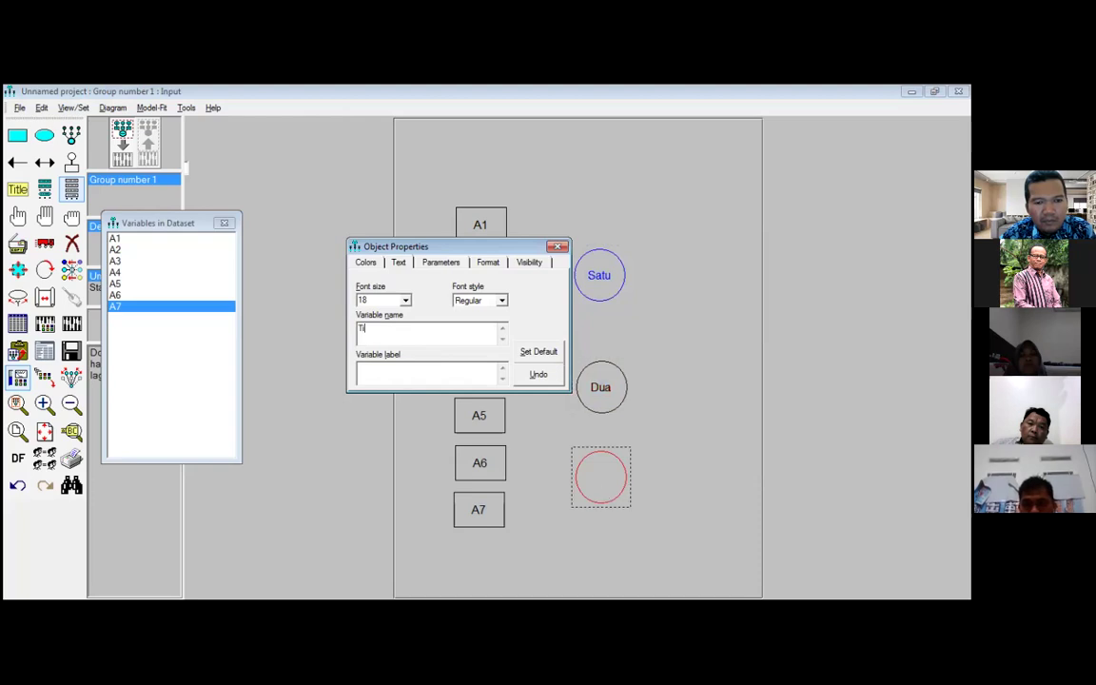
pyautogui.click(558, 249)
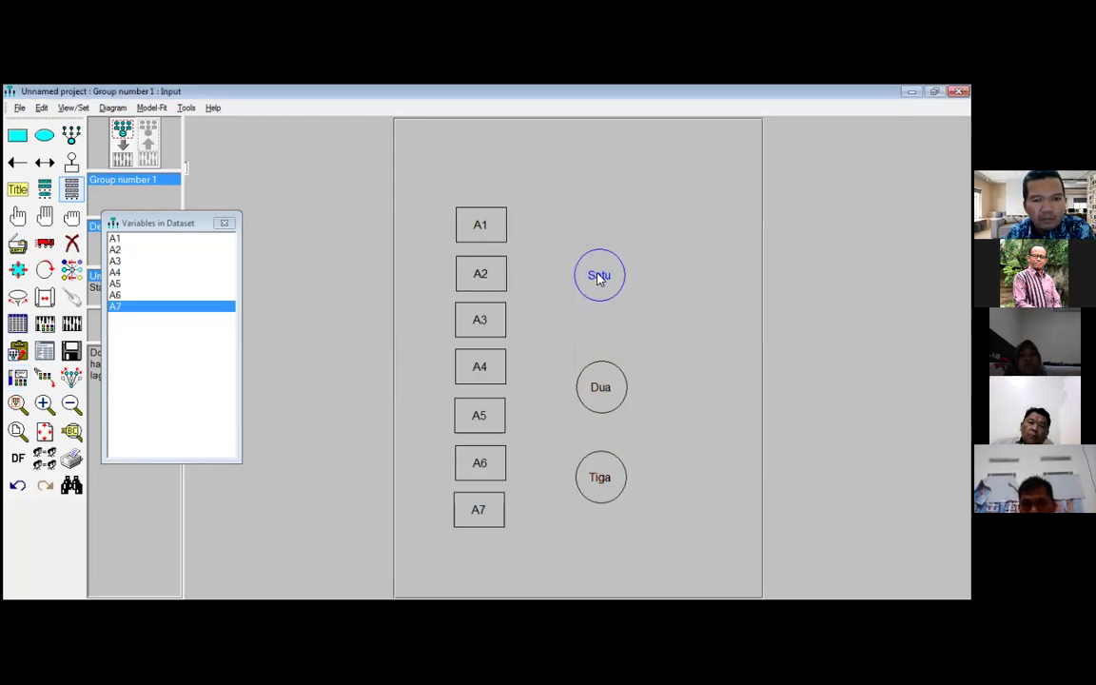
# Draw single-headed paths from Satu to A1, A2 and A3, from Dua to A4 and A5, and from Tiga to A6 and A7
pyautogui.click(17, 162)
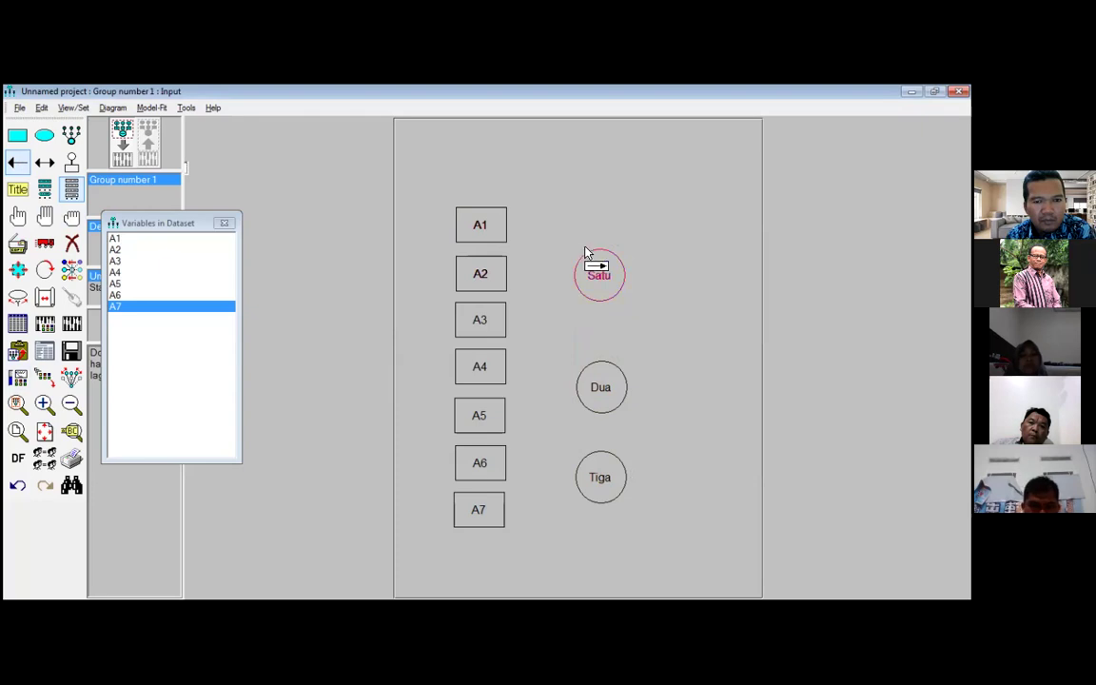
pyautogui.moveTo(587, 265)
pyautogui.mouseDown()
pyautogui.moveTo(518, 223)
pyautogui.moveTo(509, 286)
pyautogui.mouseUp()
pyautogui.moveTo(607, 296); pyautogui.dragTo(510, 324)
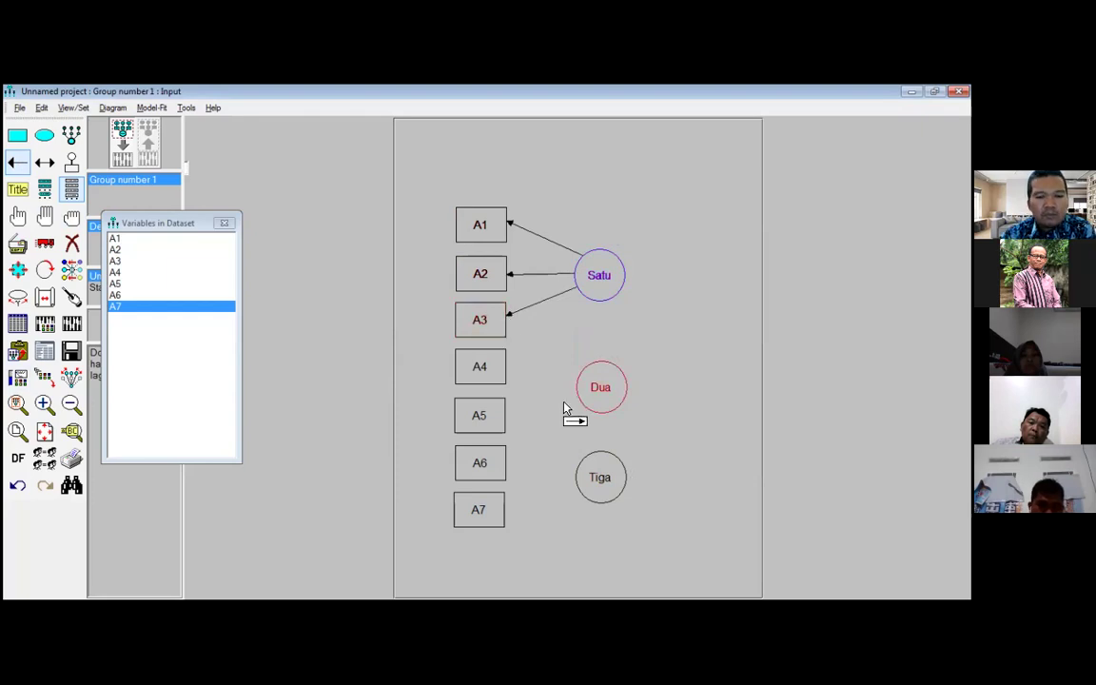
pyautogui.moveTo(594, 399); pyautogui.dragTo(498, 368)
pyautogui.moveTo(587, 399); pyautogui.dragTo(501, 418)
pyautogui.moveTo(596, 480); pyautogui.dragTo(478, 521)
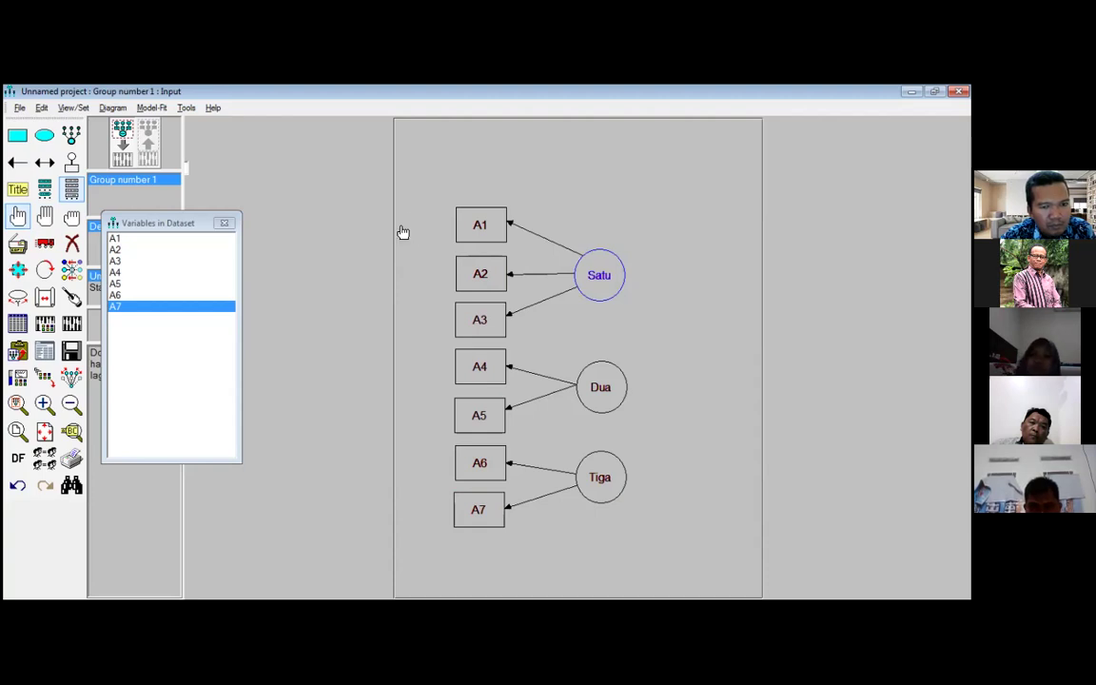
# Add an error variable to each rectangle A1 to A7 and rotate each one to the left side of its rectangle
pyautogui.click(71, 164)
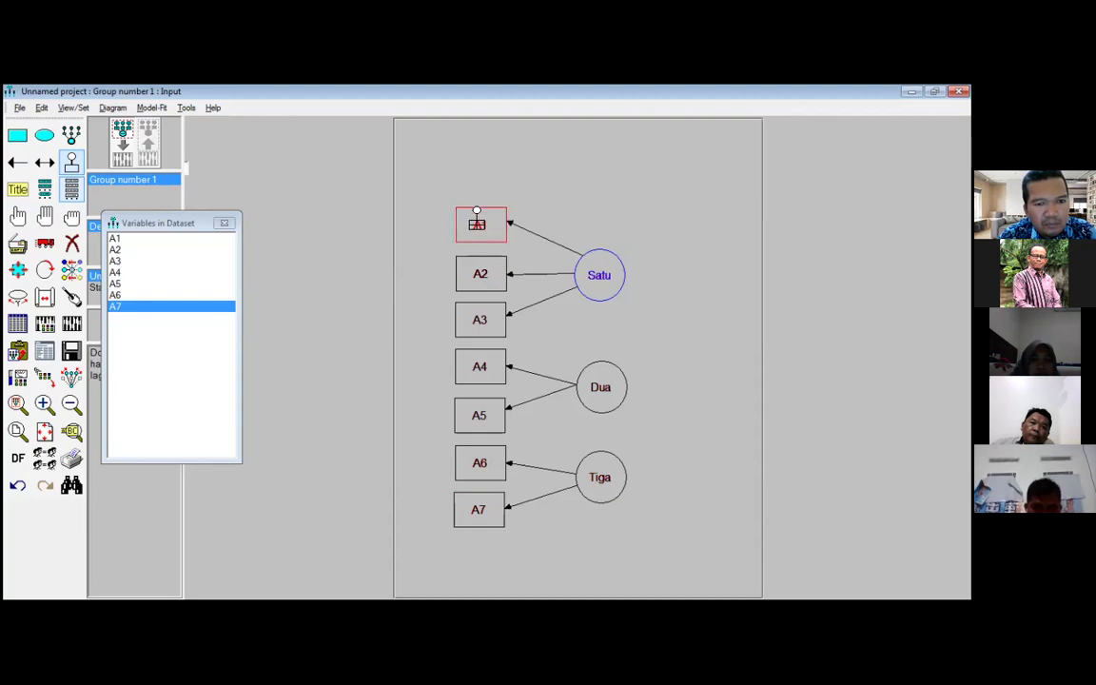
pyautogui.click(478, 220)
pyautogui.click(477, 219)
pyautogui.click(477, 220)
pyautogui.click(477, 220)
pyautogui.click(477, 219)
pyautogui.click(478, 220)
pyautogui.click(477, 220)
pyautogui.click(478, 273)
pyautogui.click(477, 273)
pyautogui.click(478, 273)
pyautogui.click(478, 273)
pyautogui.click(477, 273)
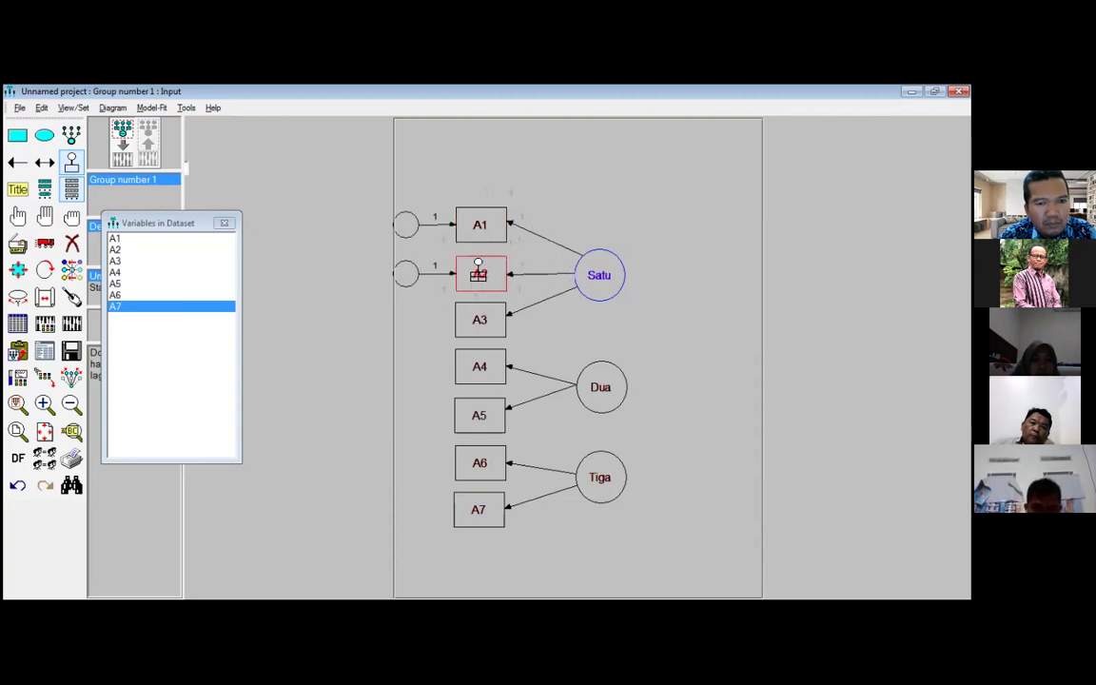
pyautogui.click(470, 319)
pyautogui.click(471, 320)
pyautogui.click(471, 320)
pyautogui.click(471, 320)
pyautogui.click(471, 320)
pyautogui.click(471, 319)
pyautogui.click(471, 363)
pyautogui.click(471, 363)
pyautogui.click(471, 363)
pyautogui.click(471, 363)
pyautogui.click(472, 363)
pyautogui.click(471, 363)
pyautogui.click(481, 411)
pyautogui.click(480, 411)
pyautogui.click(480, 411)
pyautogui.click(480, 411)
pyautogui.click(481, 411)
pyautogui.click(481, 411)
pyautogui.click(481, 411)
pyautogui.click(479, 458)
pyautogui.click(480, 459)
pyautogui.click(479, 459)
pyautogui.click(480, 459)
pyautogui.click(479, 458)
pyautogui.click(480, 459)
pyautogui.click(480, 459)
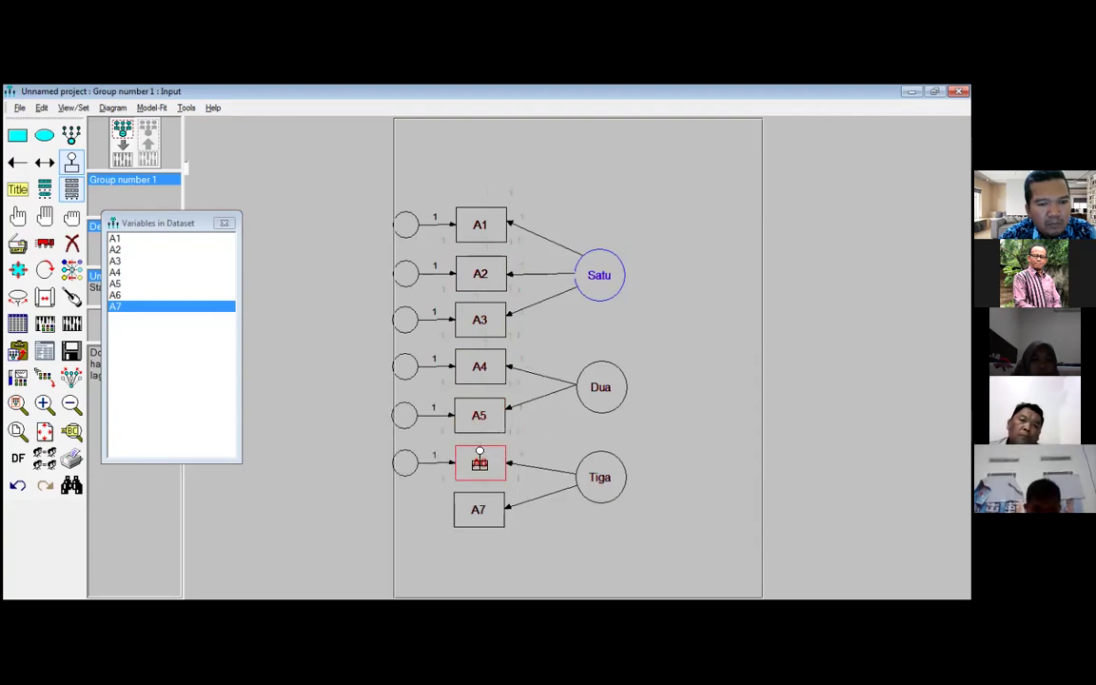
pyautogui.click(473, 508)
pyautogui.click(472, 508)
pyautogui.click(473, 508)
pyautogui.click(473, 508)
pyautogui.click(473, 508)
pyautogui.click(472, 508)
pyautogui.click(472, 508)
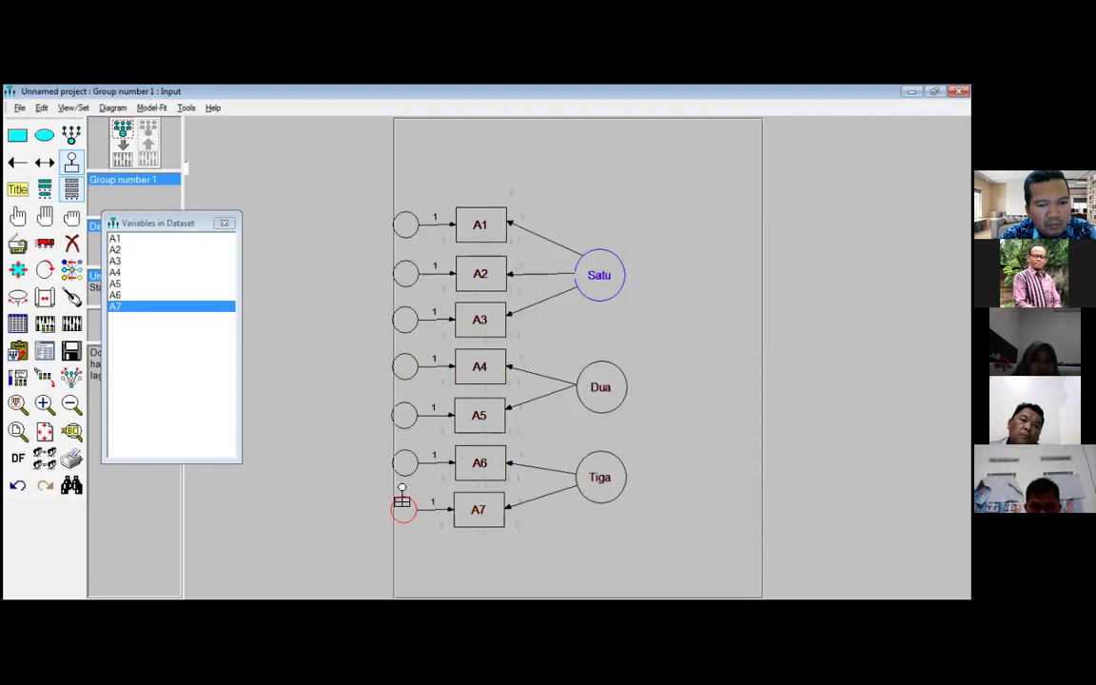
# Name the seven error circles e1 to e7 from top to bottom, moving the properties window clear of them
pyautogui.click(18, 217)
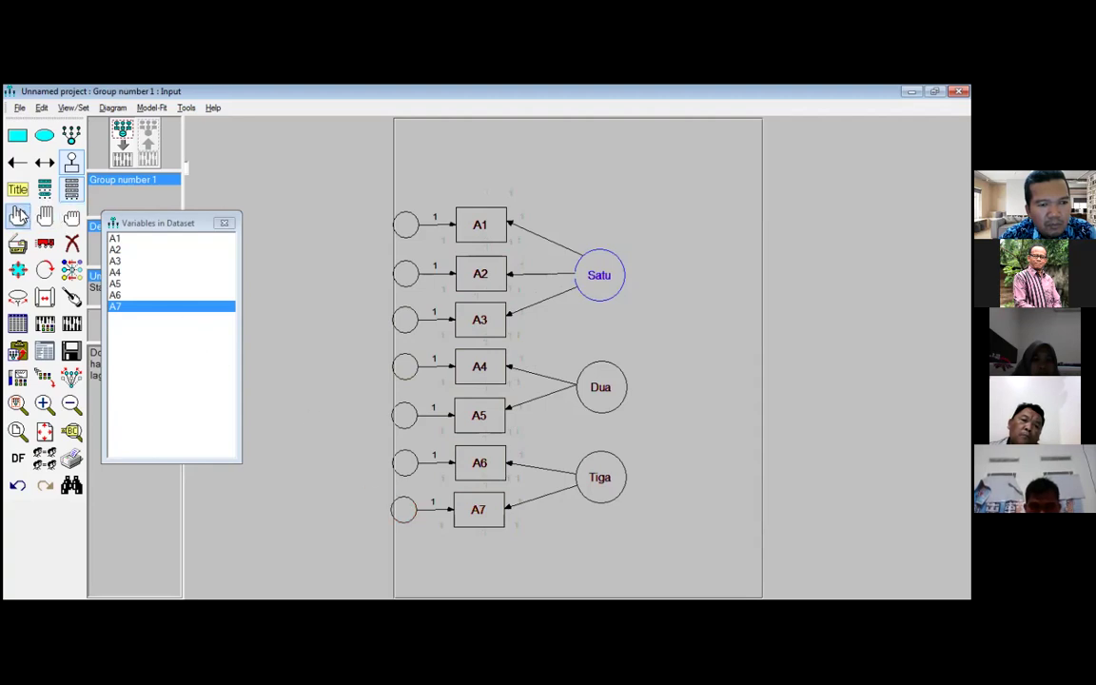
pyautogui.doubleClick(407, 228)
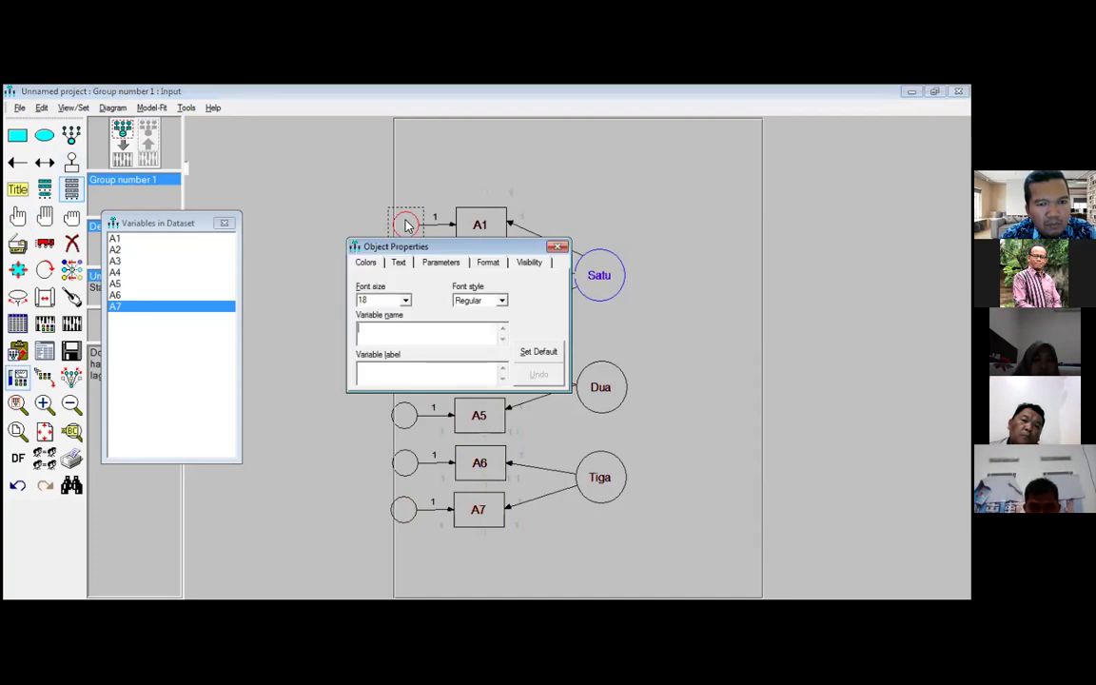
pyautogui.write('e1')
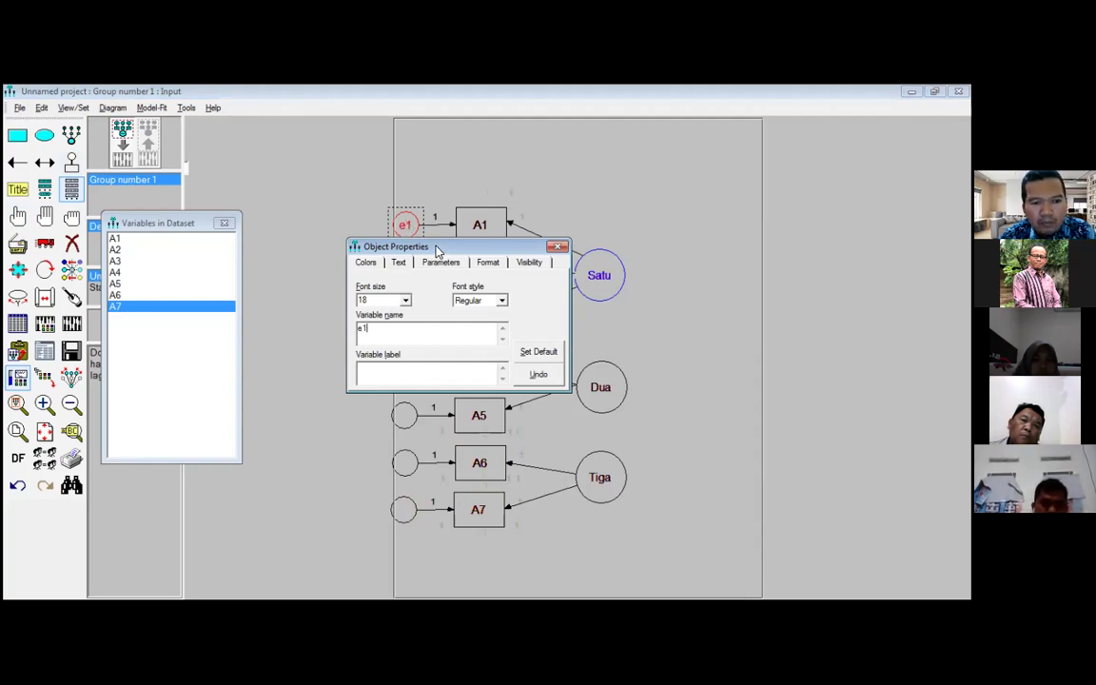
pyautogui.moveTo(438, 249); pyautogui.dragTo(650, 177)
pyautogui.click(403, 275)
pyautogui.write('e2')
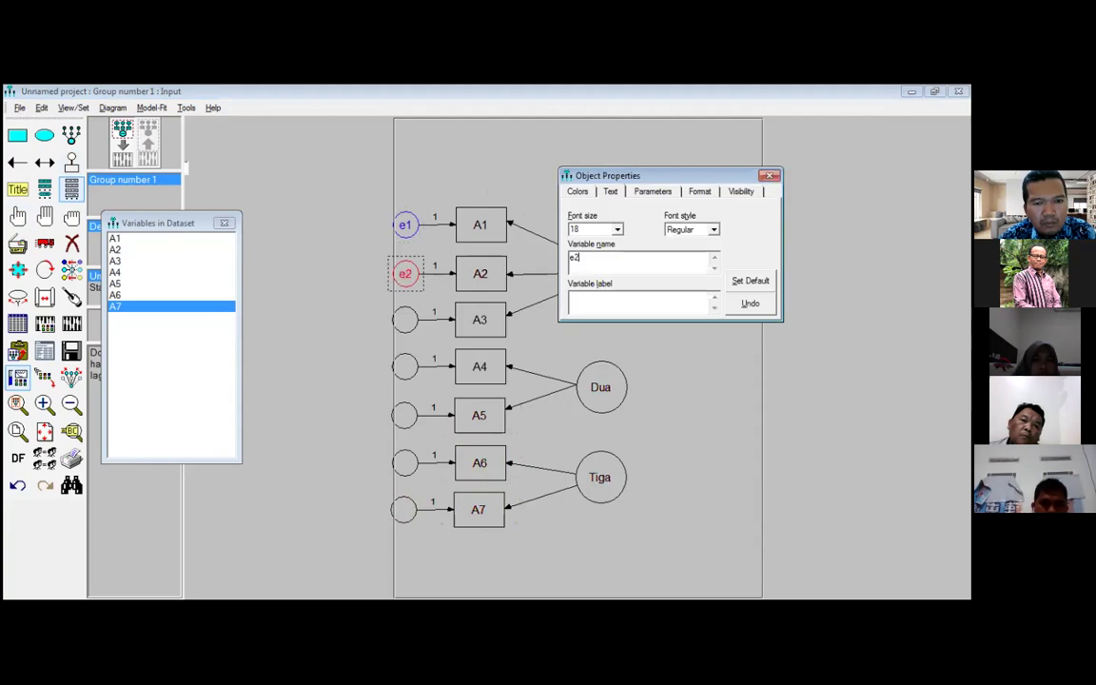
pyautogui.click(403, 324)
pyautogui.write('e3')
pyautogui.click(407, 373)
pyautogui.write('e4')
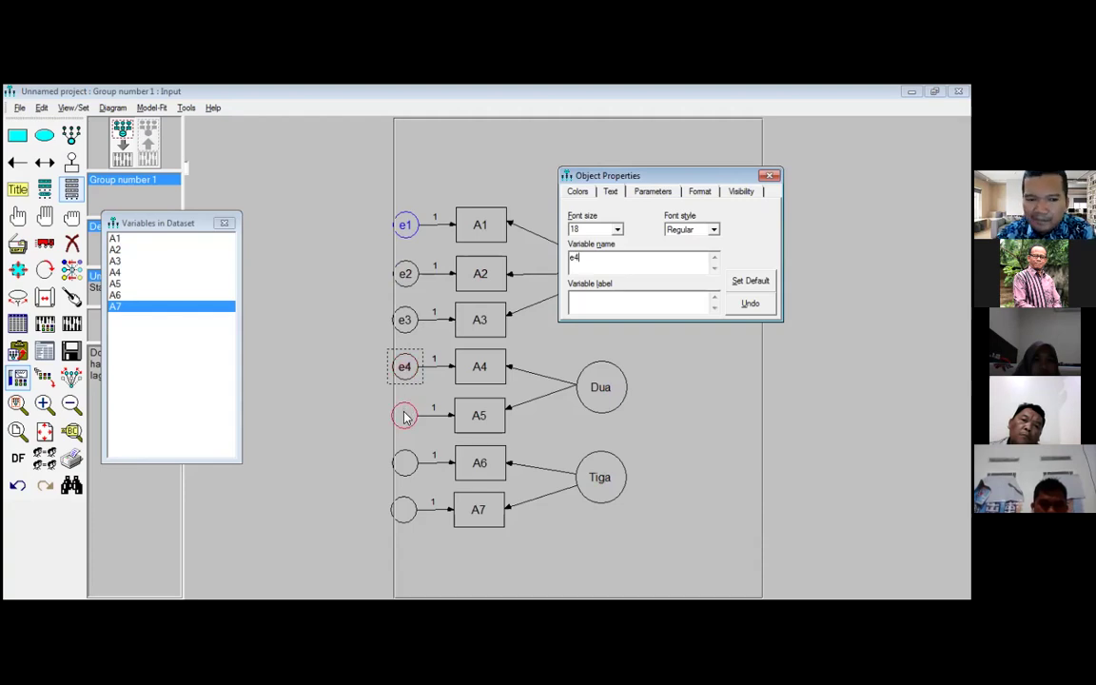
pyautogui.click(403, 417)
pyautogui.write('e5')
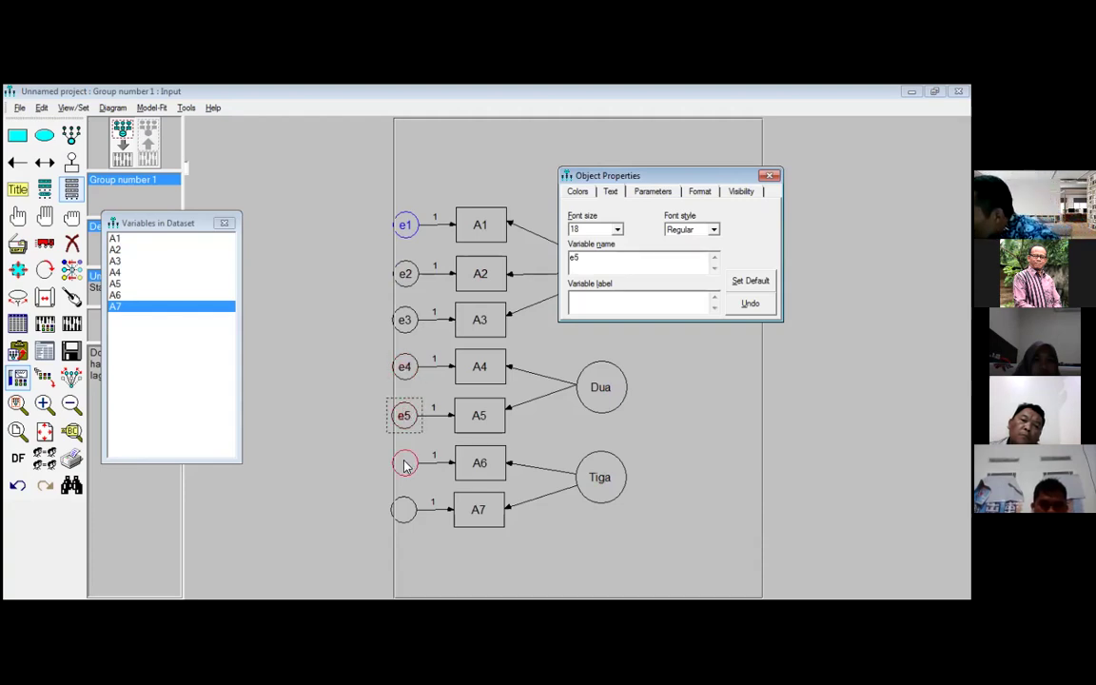
pyautogui.click(403, 465)
pyautogui.write('e6')
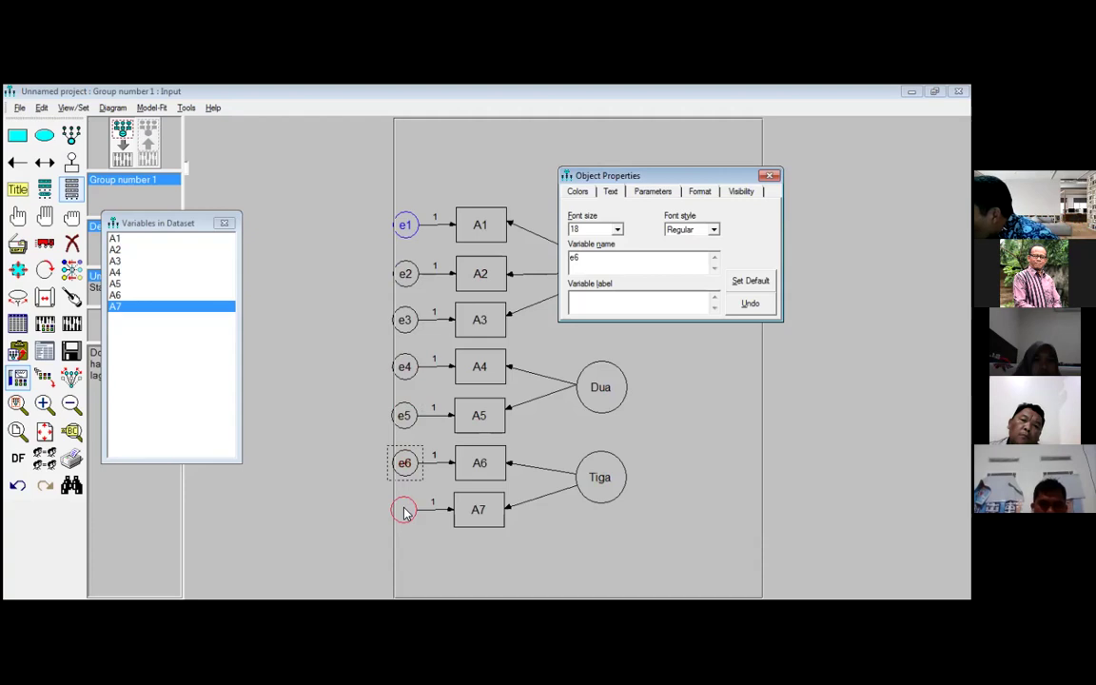
pyautogui.click(404, 512)
pyautogui.write('e7')
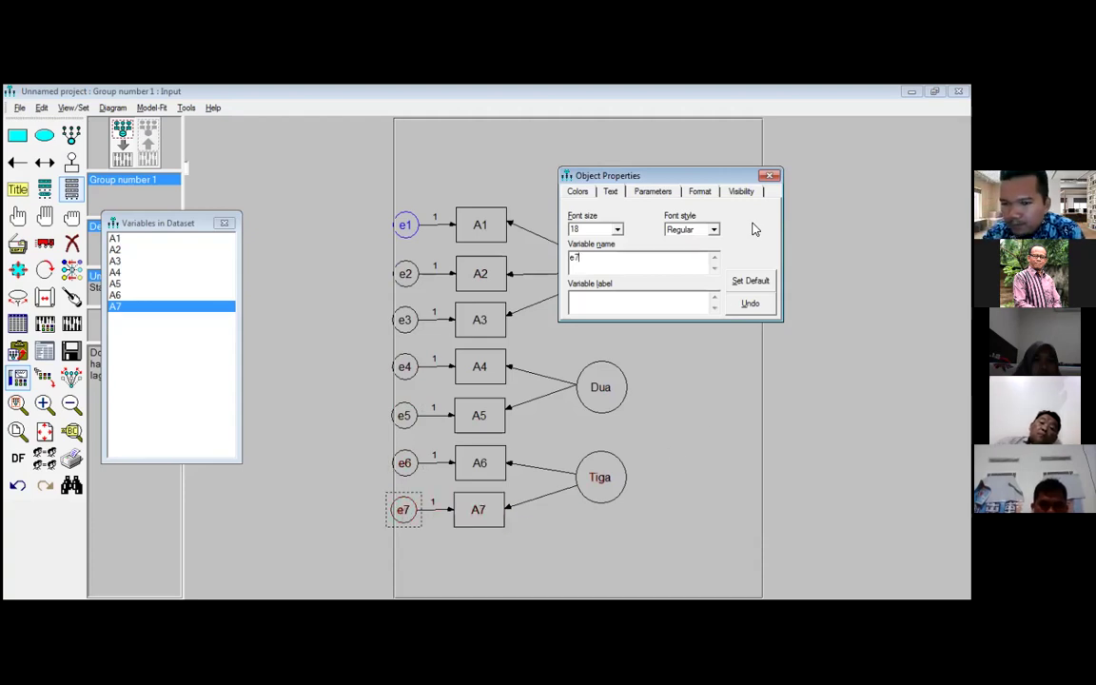
pyautogui.click(771, 177)
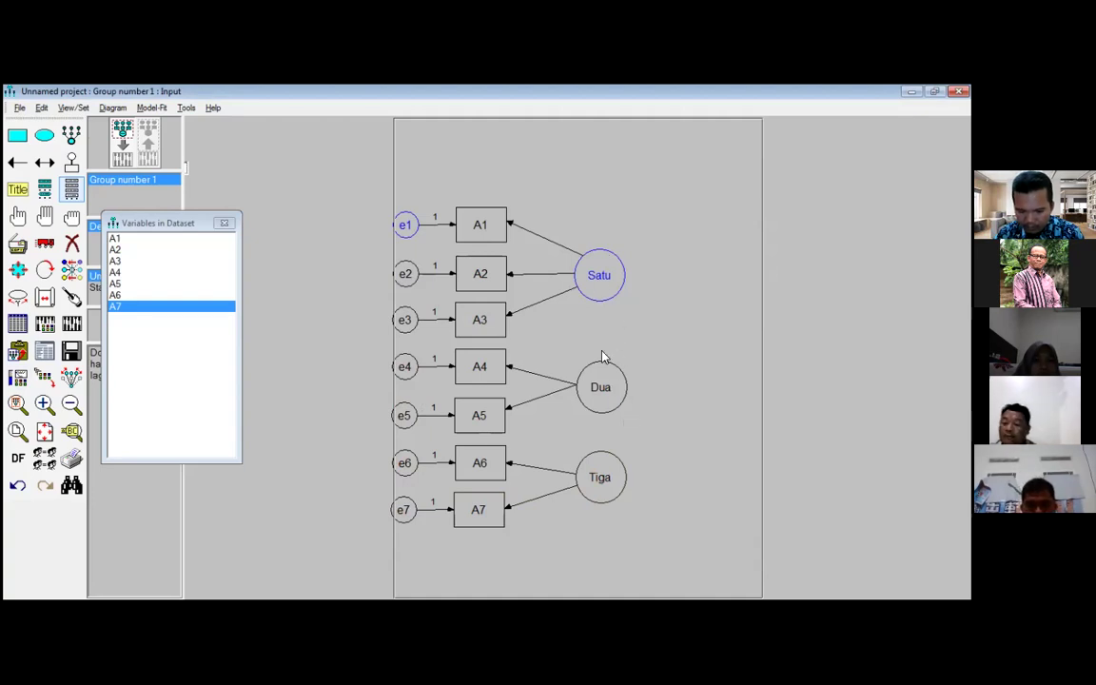
# Draw double-headed covariance arrows between Satu and Dua, Satu and Tiga, and Dua and Tiga
pyautogui.click(45, 162)
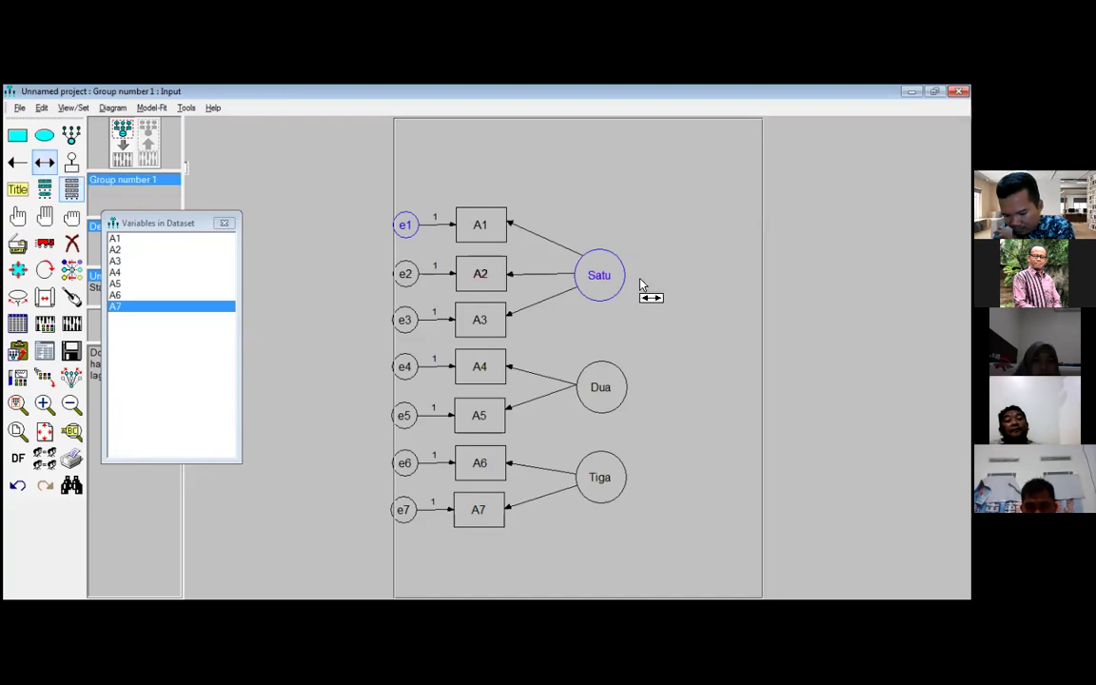
pyautogui.moveTo(628, 286); pyautogui.dragTo(632, 385)
pyautogui.moveTo(625, 283); pyautogui.dragTo(631, 477)
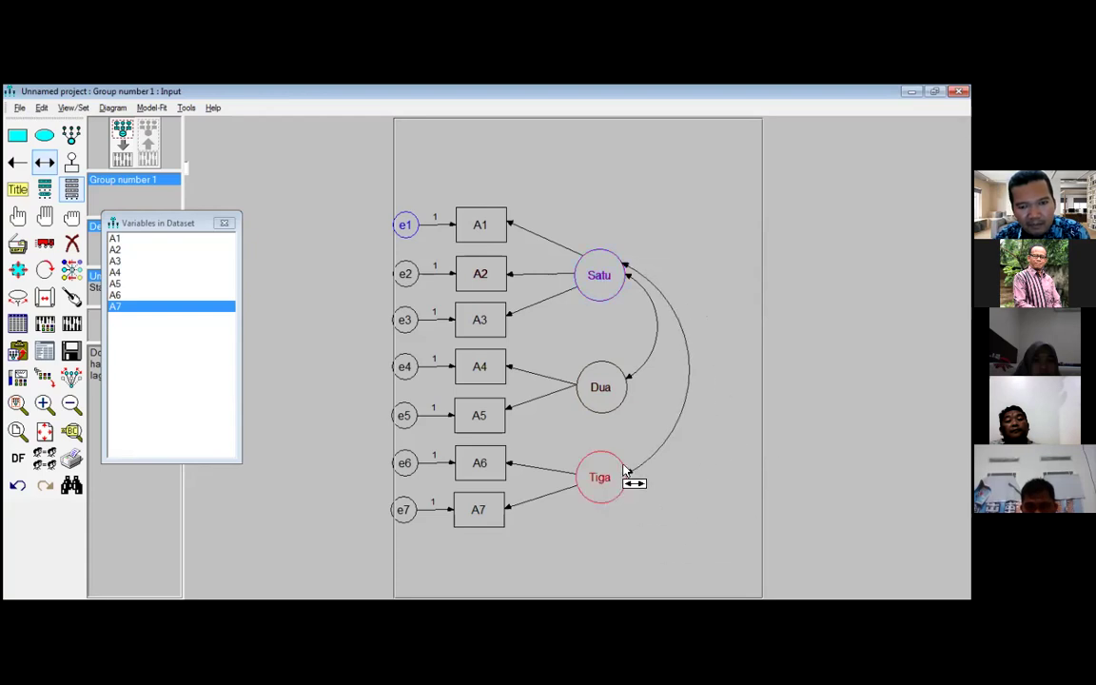
pyautogui.moveTo(630, 403); pyautogui.dragTo(615, 463)
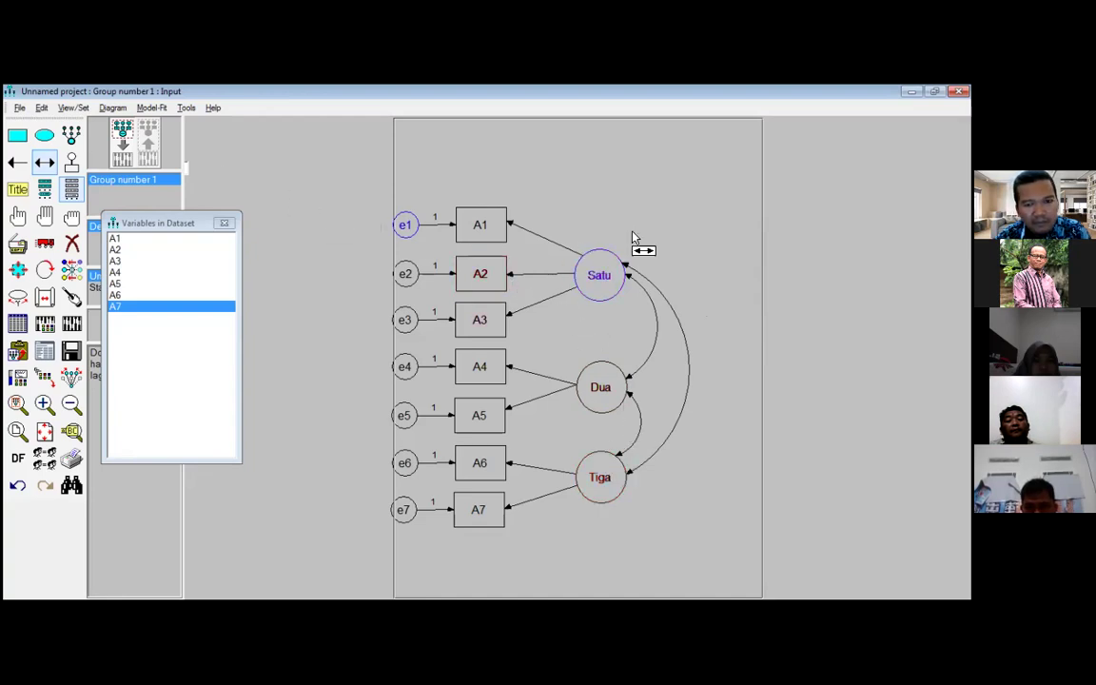
# Close the dataset variable list and touch up the arrow attachments at the factors Satu, Dua and Tiga
pyautogui.click(423, 213)
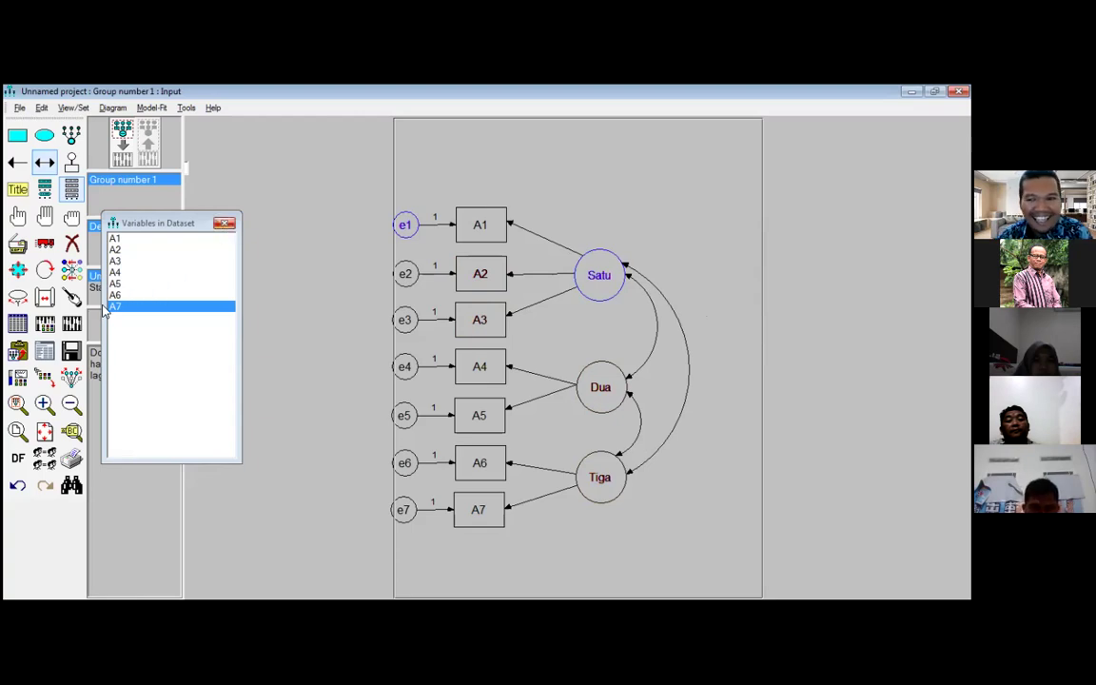
pyautogui.click(225, 225)
pyautogui.click(71, 297)
pyautogui.click(616, 292)
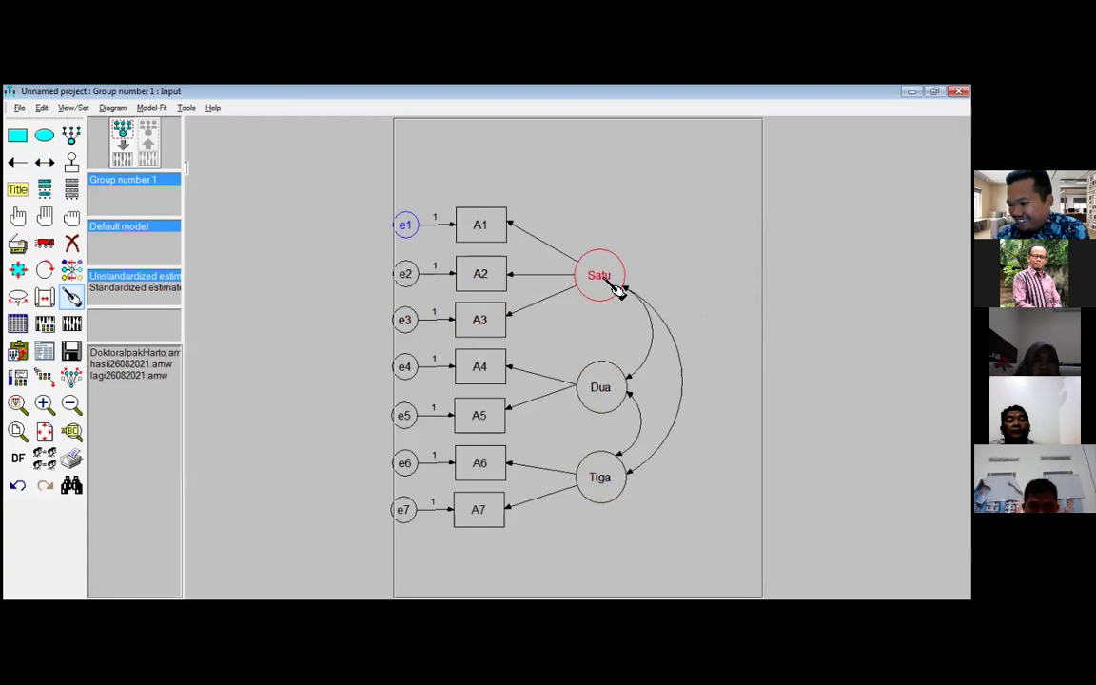
pyautogui.click(628, 407)
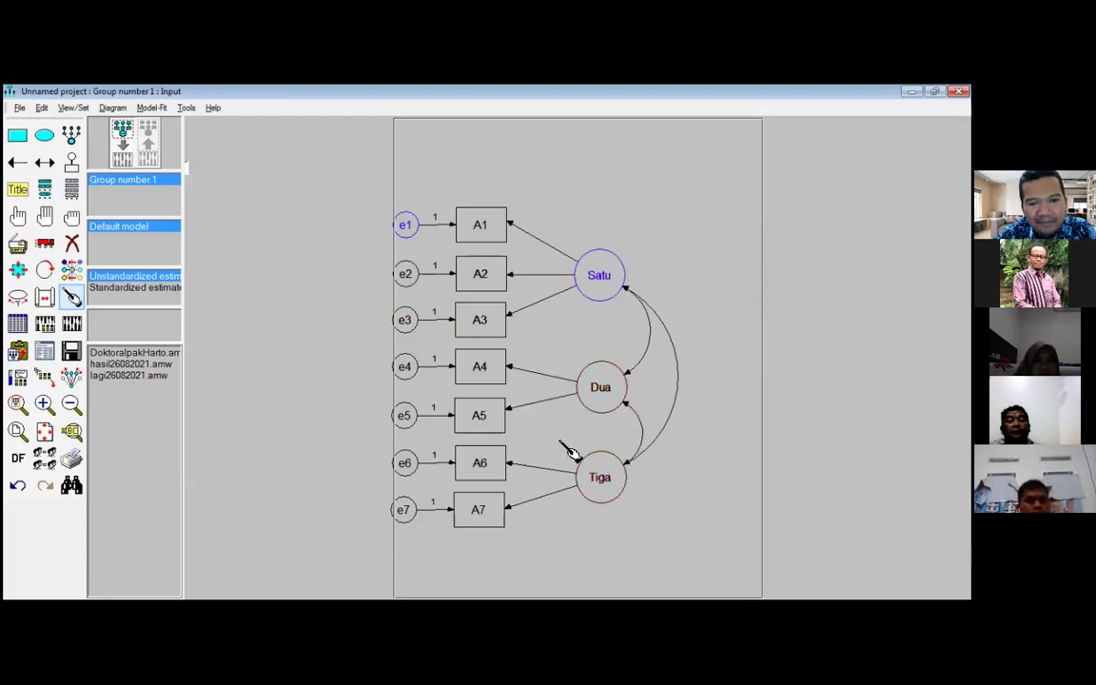
pyautogui.click(18, 217)
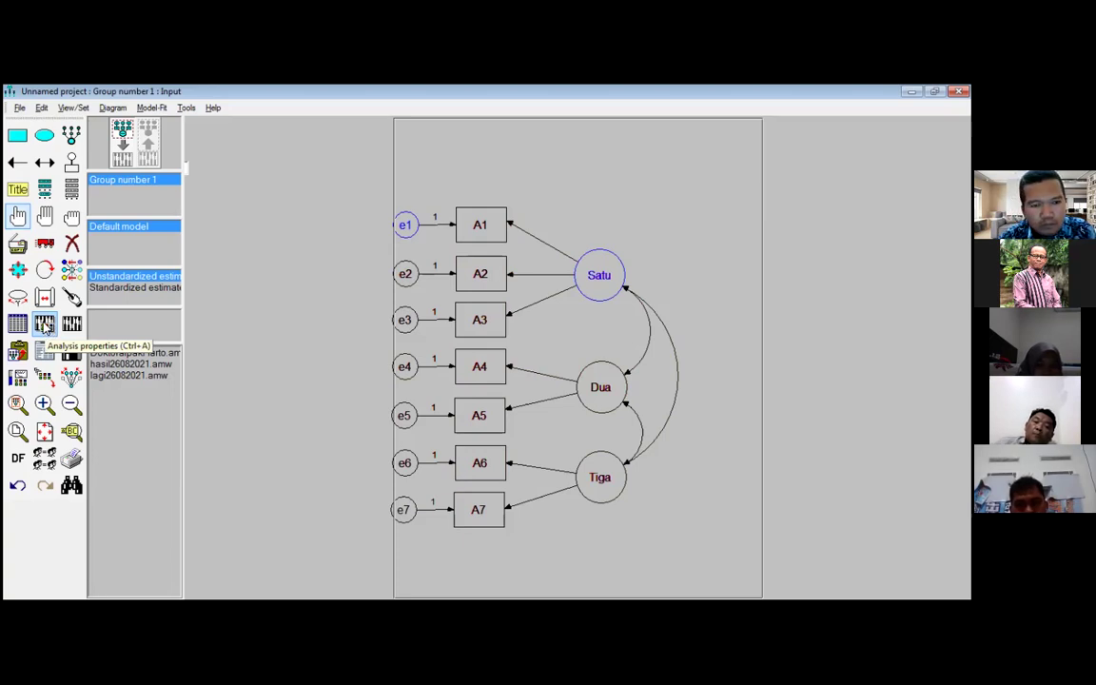
# Enable factor score weights and standardized estimates in the analysis output properties
pyautogui.hotkey('ctrl', 'a')
pyautogui.click(591, 215)
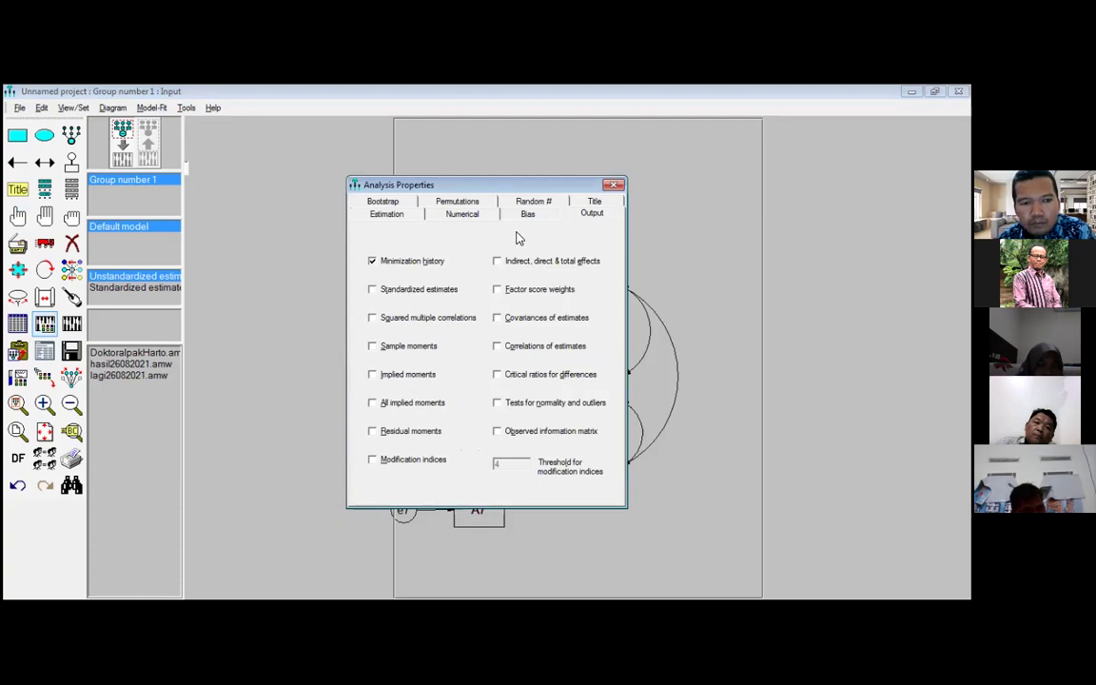
pyautogui.click(496, 290)
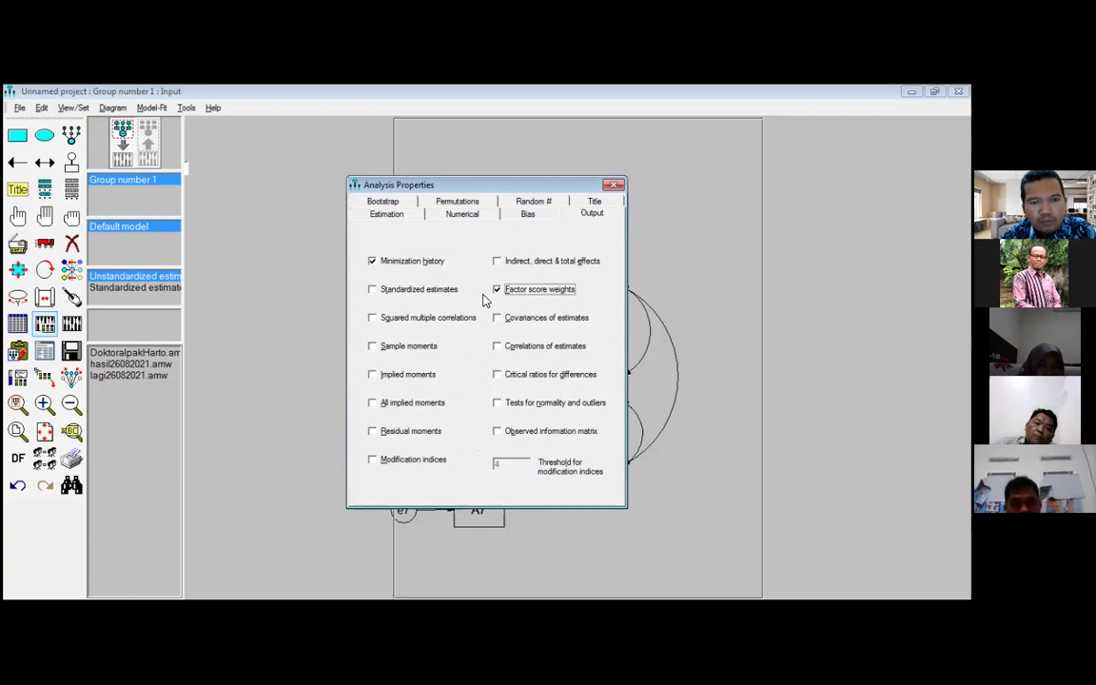
pyautogui.click(372, 289)
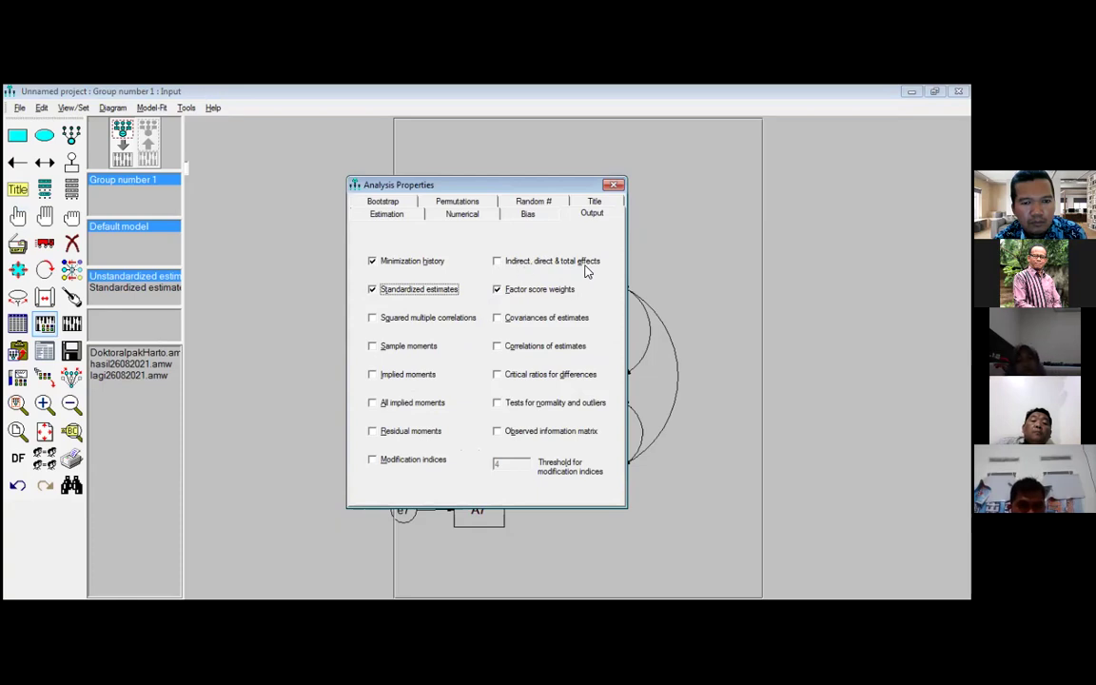
pyautogui.click(613, 184)
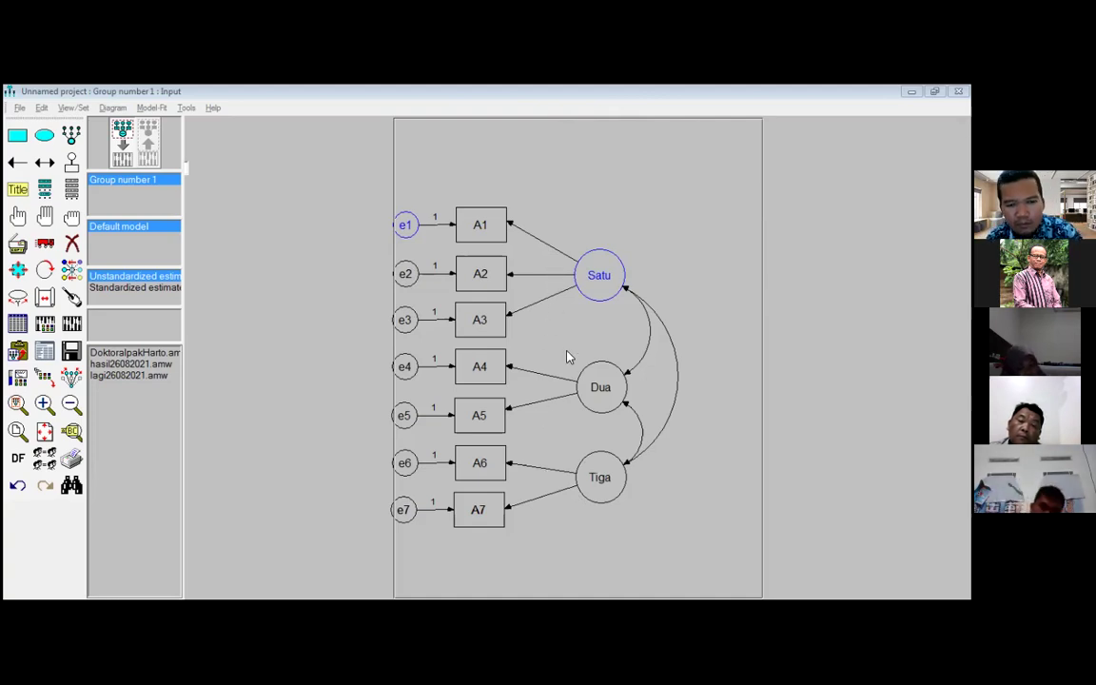
# Fix the regression weight of the path from Satu to A2 at 1
pyautogui.doubleClick(544, 276)
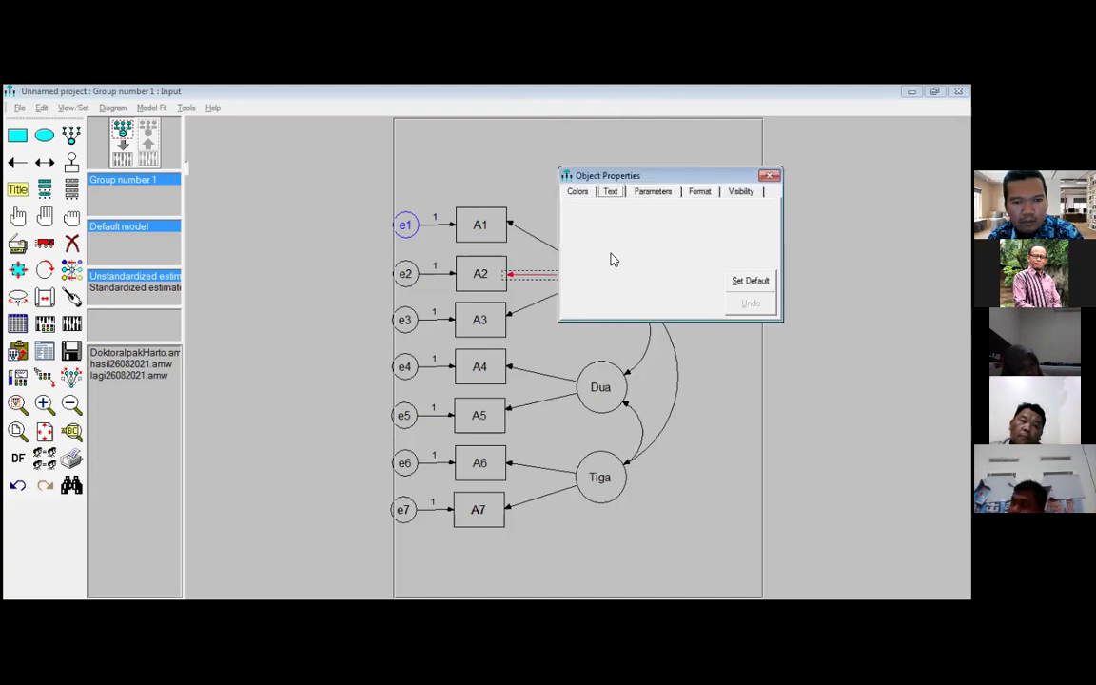
pyautogui.click(653, 192)
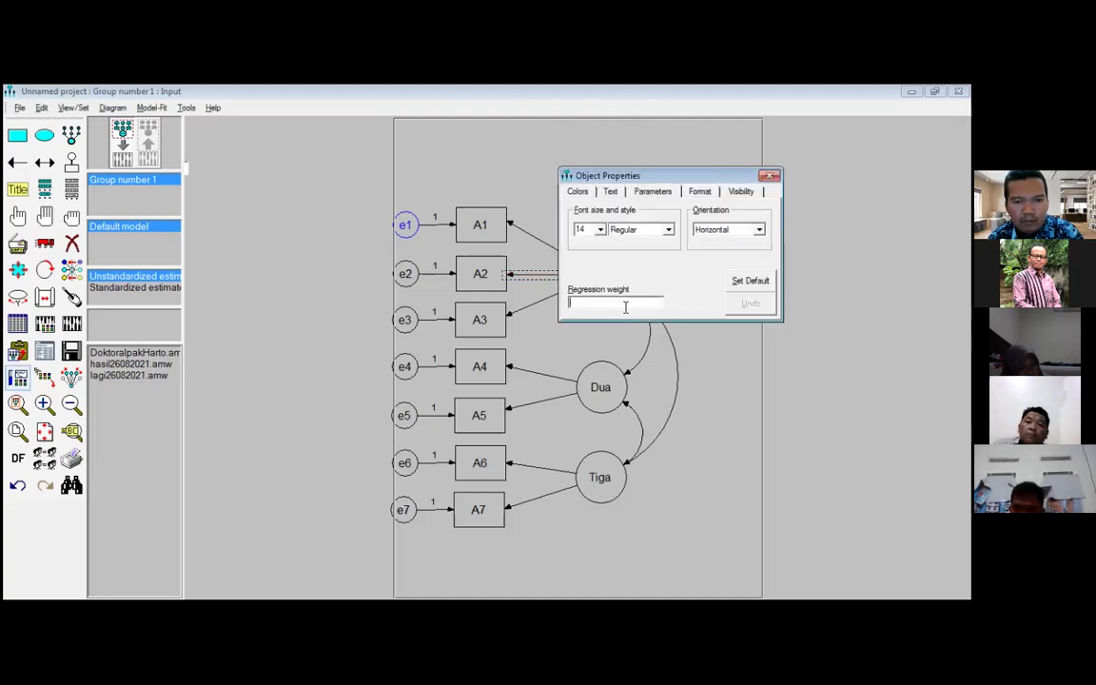
pyautogui.write('1')
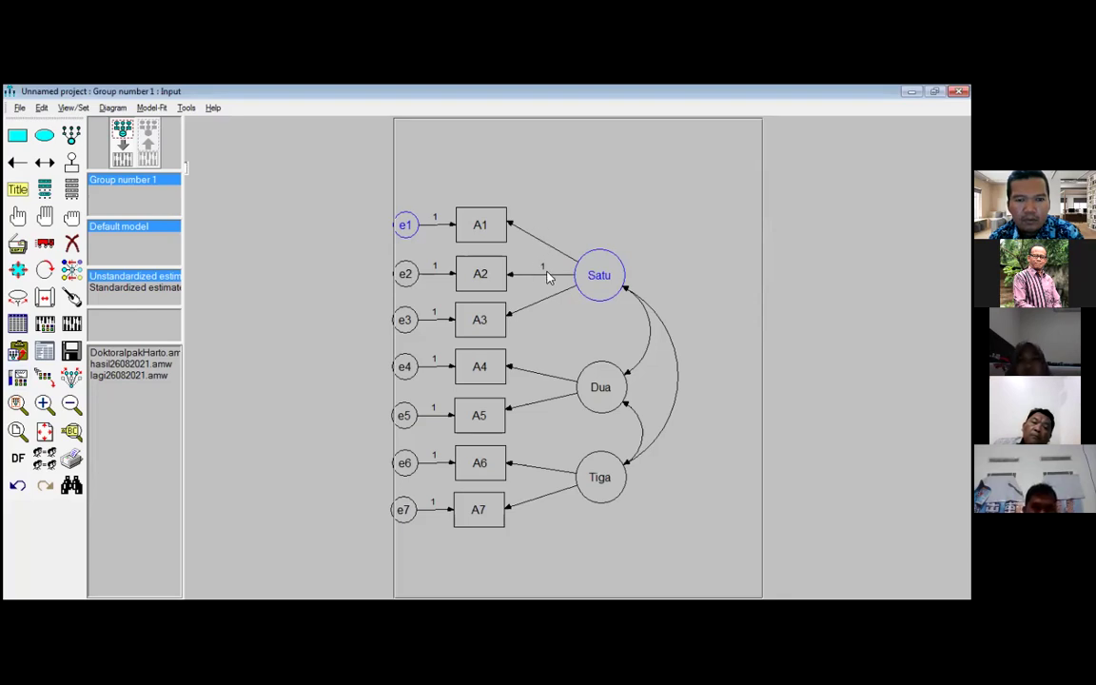
pyautogui.click(542, 269)
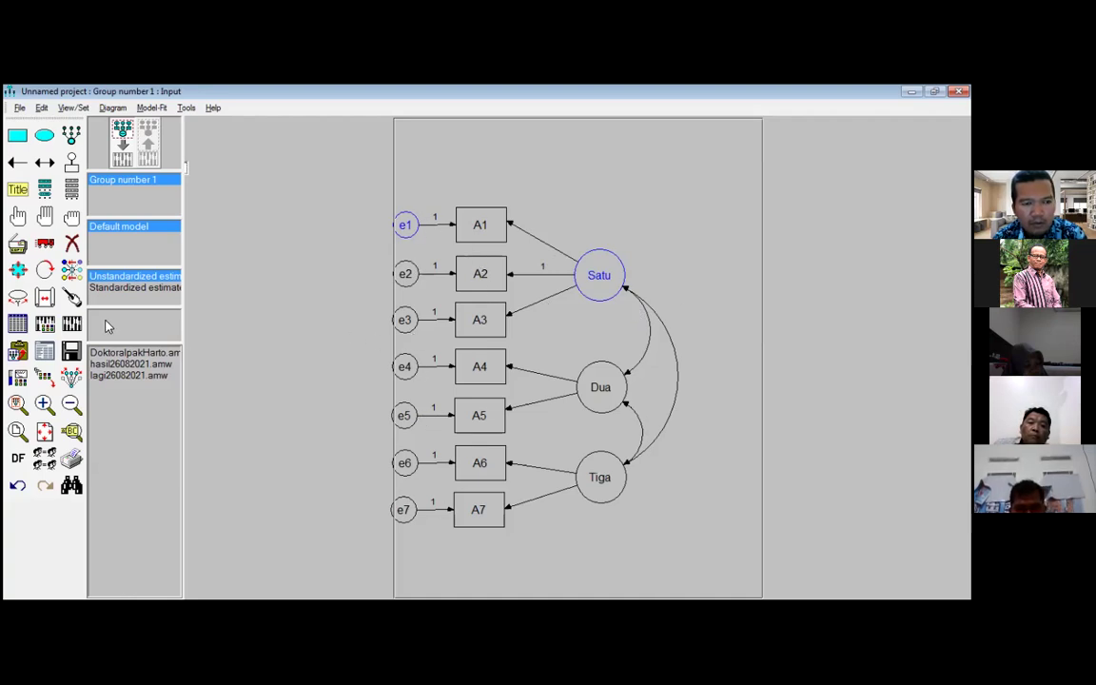
# Calculate the estimates, saving the model on drive D: as teladan23112021
pyautogui.click(73, 324)
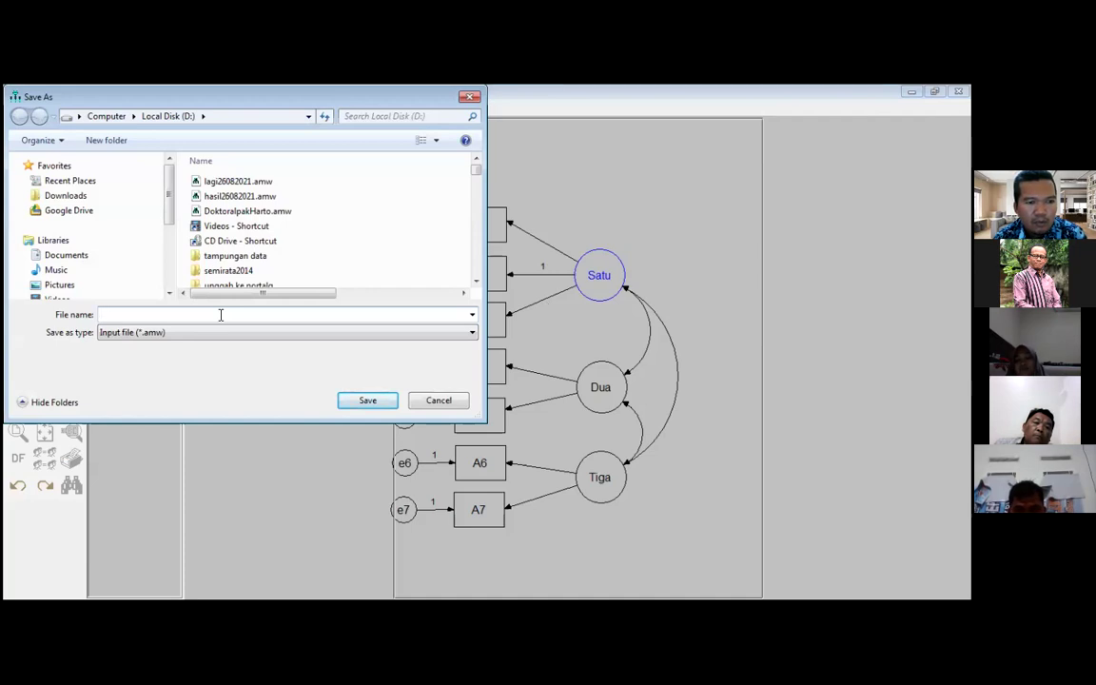
pyautogui.write('eladan')
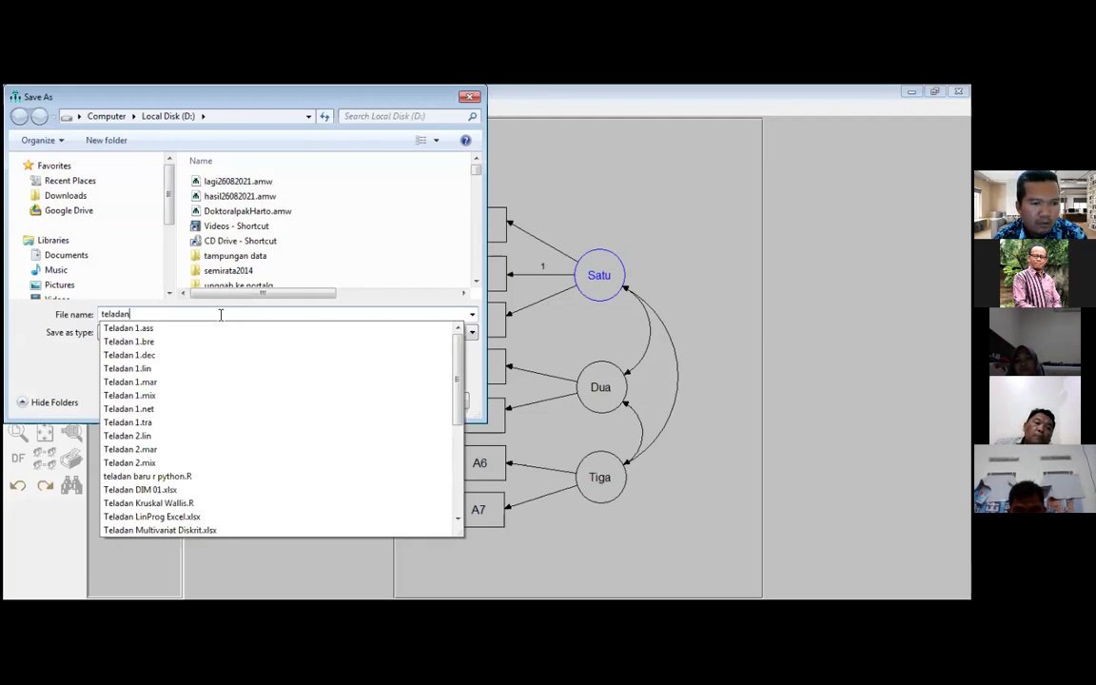
pyautogui.write('23112021')
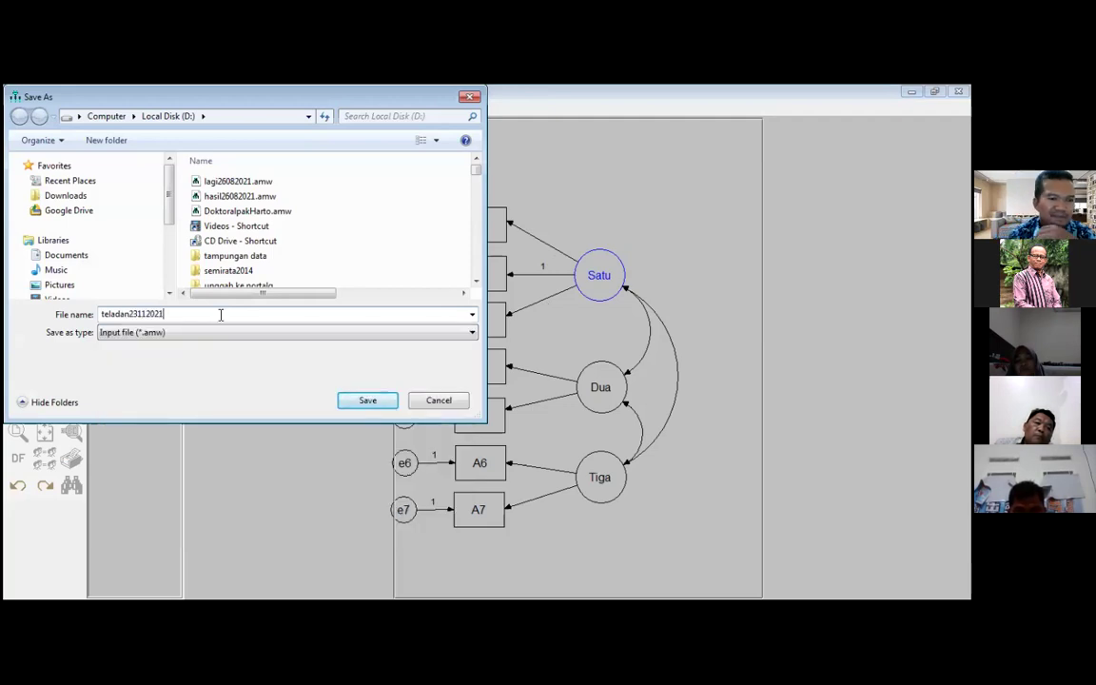
pyautogui.click(360, 404)
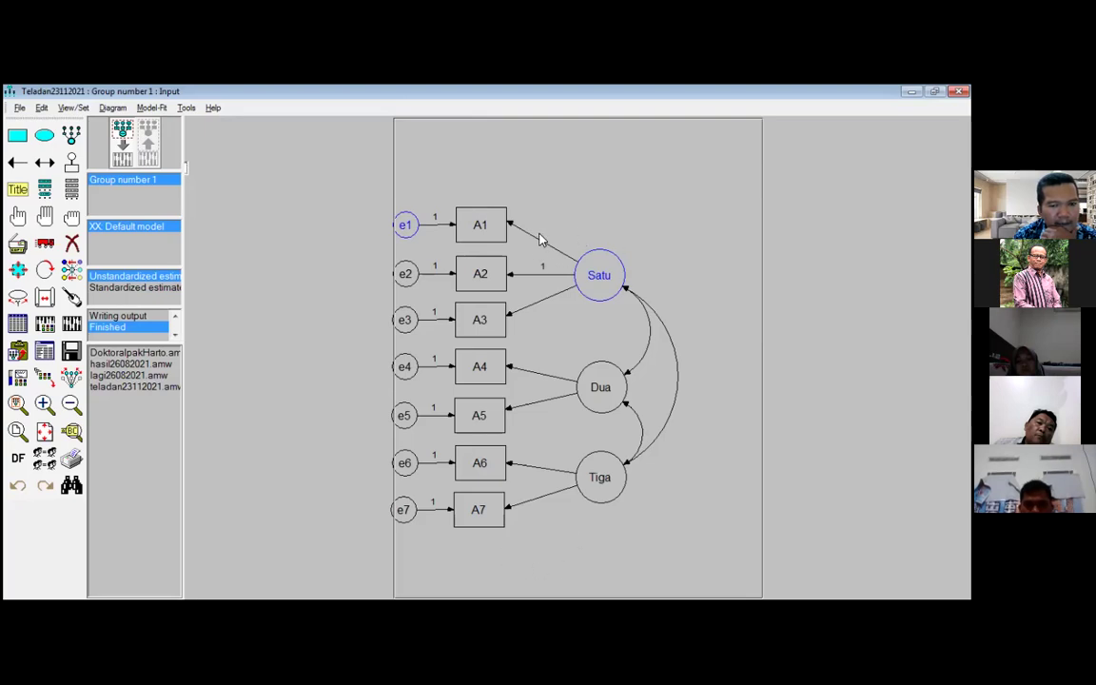
# Fix the regression weights of the paths from Dua to A5 and from Tiga to A6 at 1
pyautogui.doubleClick(537, 406)
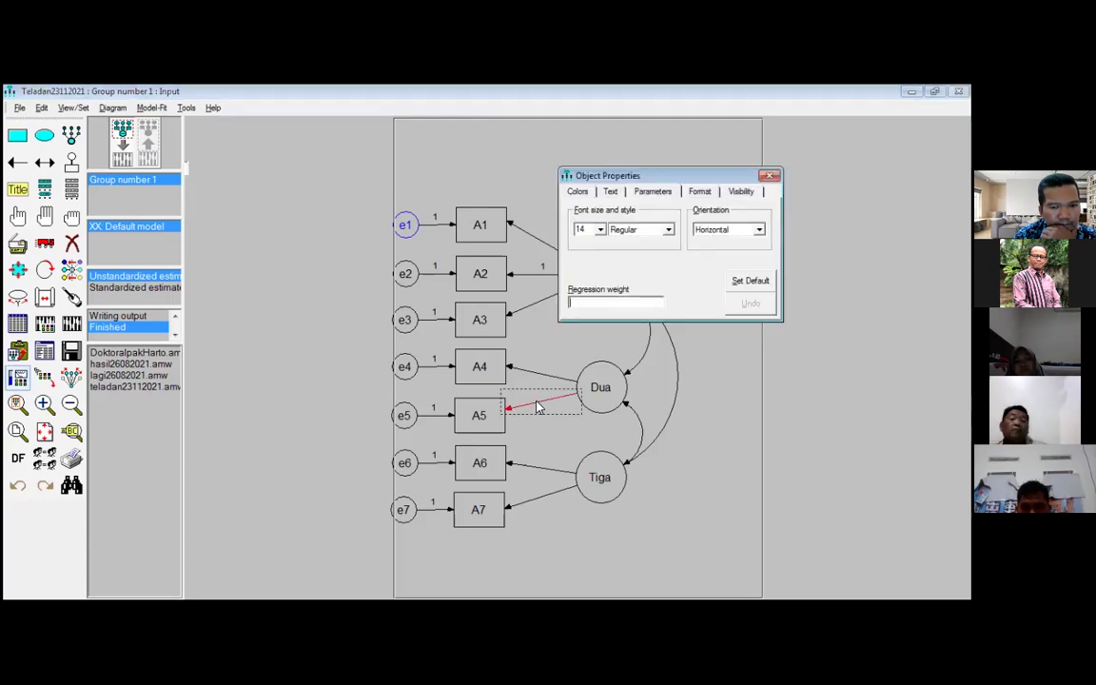
pyautogui.write('1')
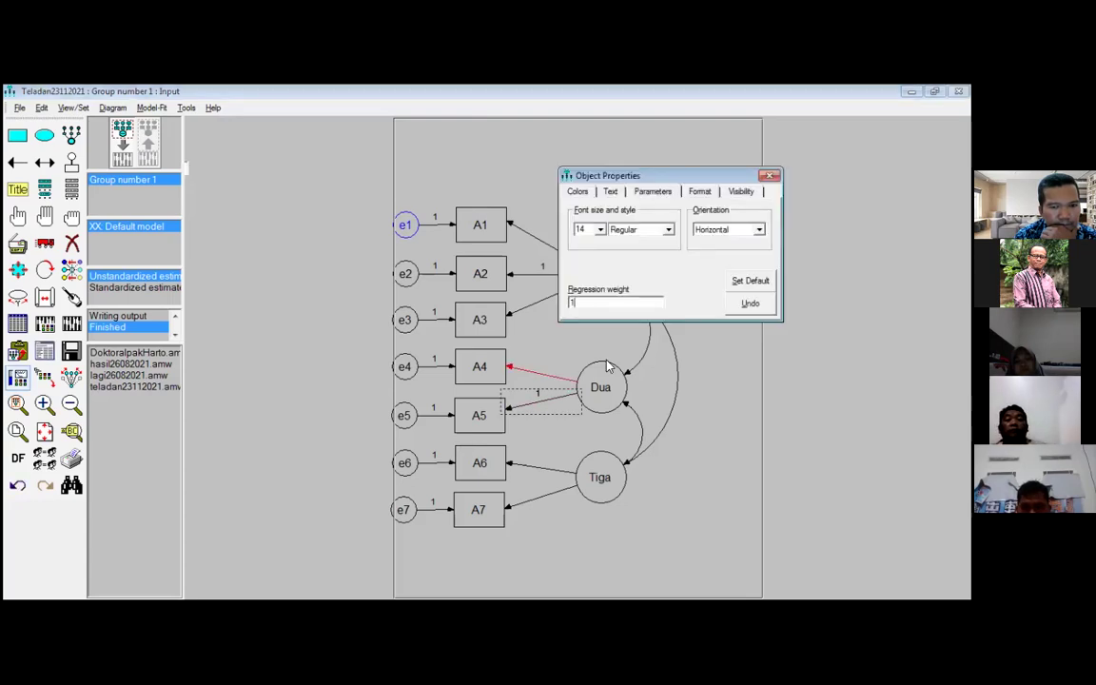
pyautogui.click(770, 175)
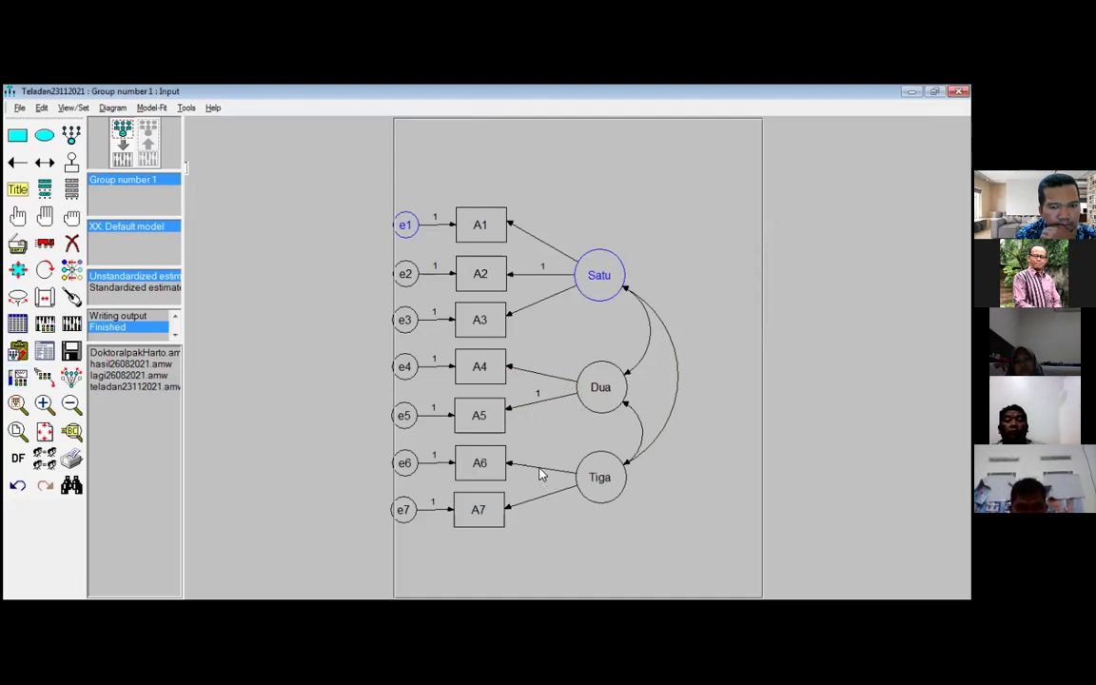
pyautogui.doubleClick(540, 474)
pyautogui.write('1')
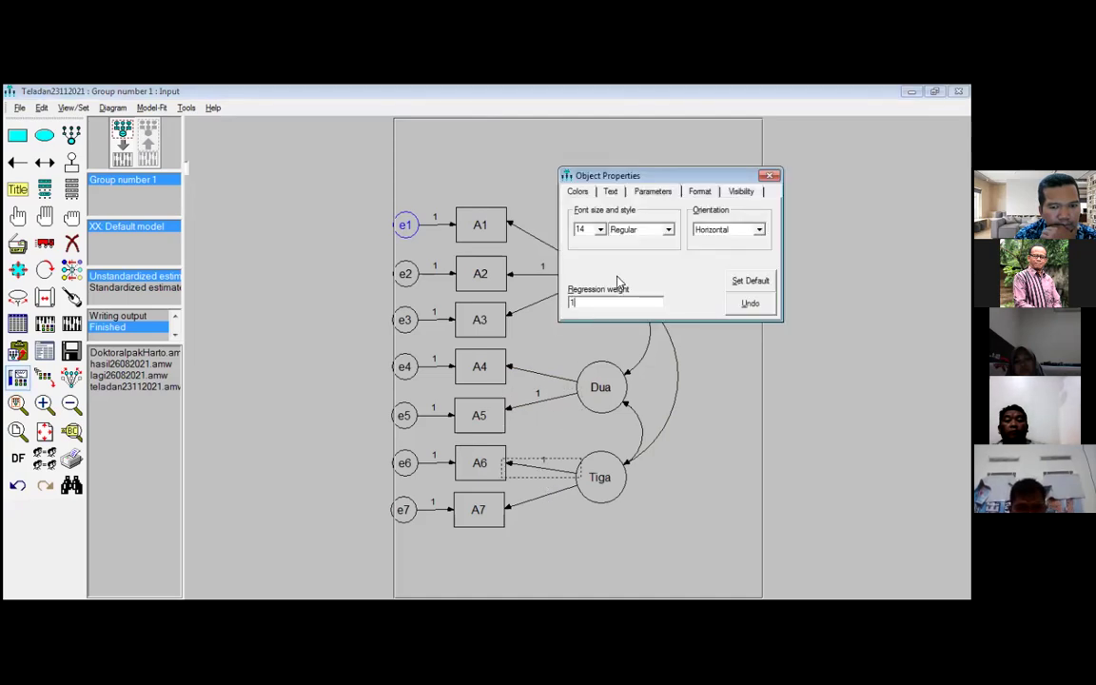
pyautogui.click(768, 175)
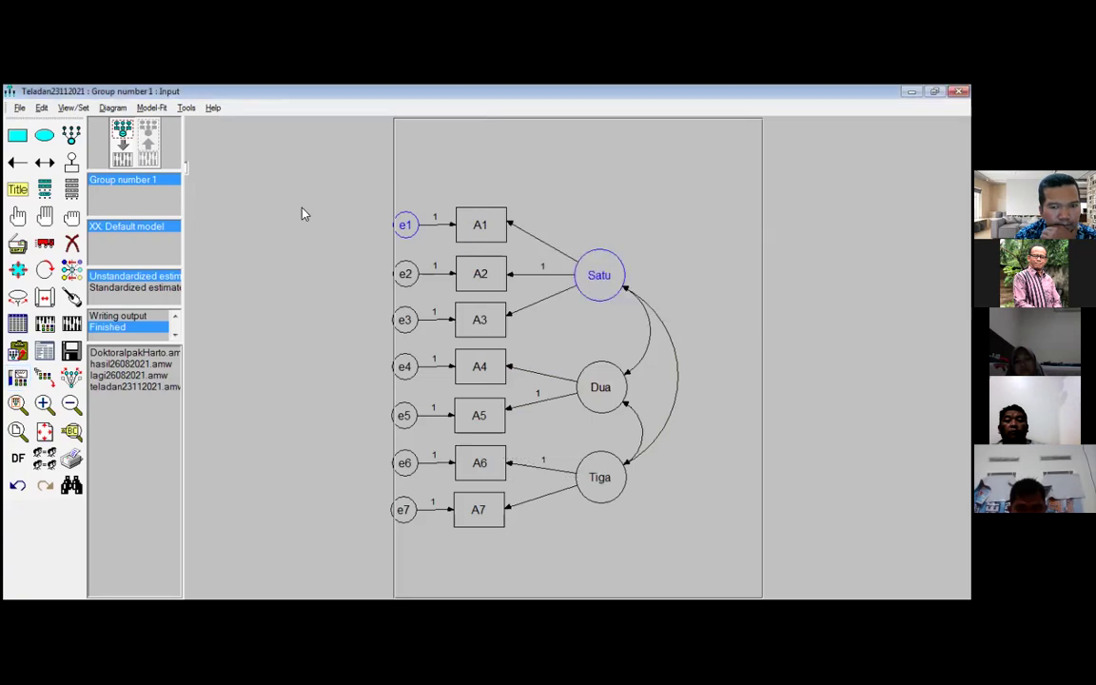
# Recalculate the estimates and show the output path diagram with the unstandardized estimates
pyautogui.click(72, 324)
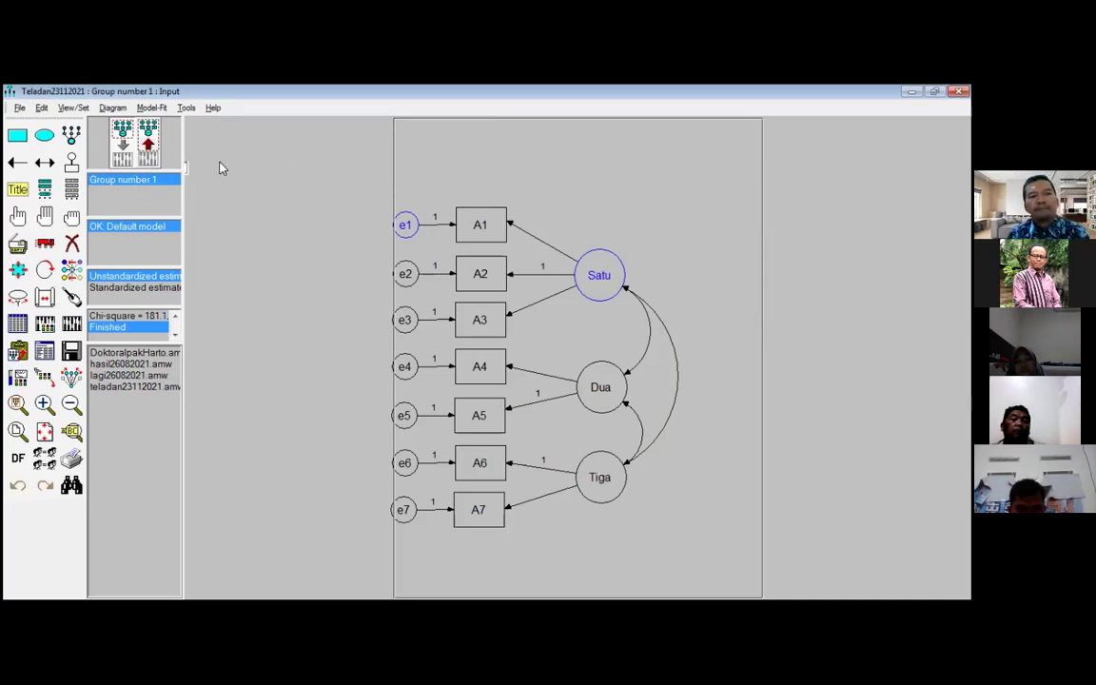
pyautogui.click(147, 143)
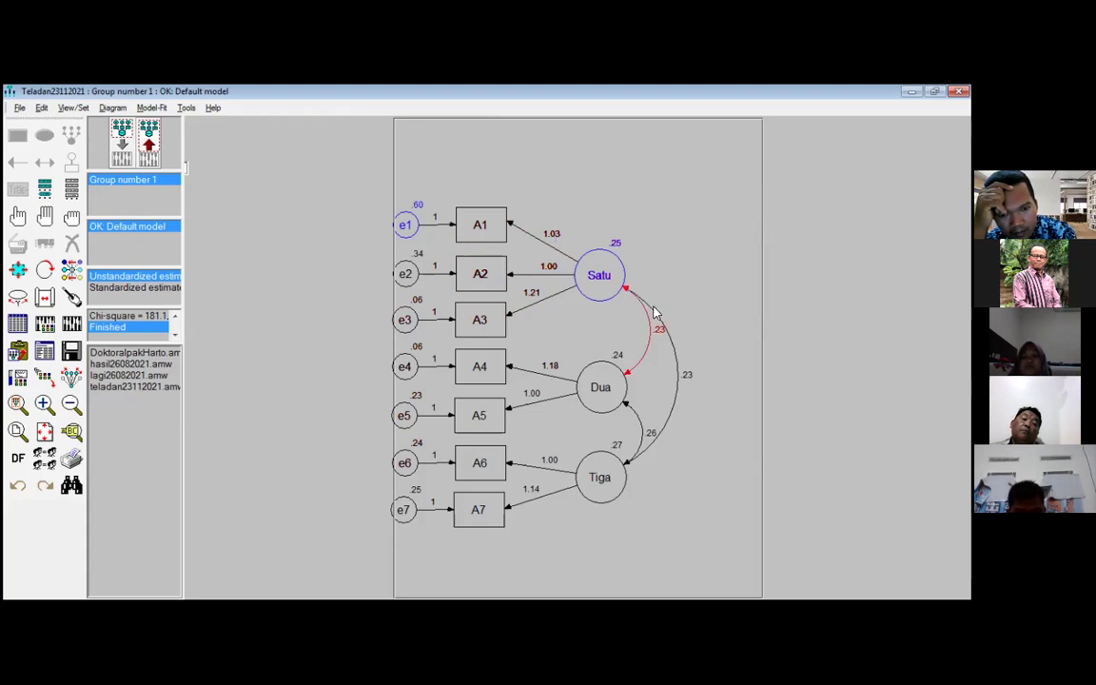
pyautogui.click(623, 290)
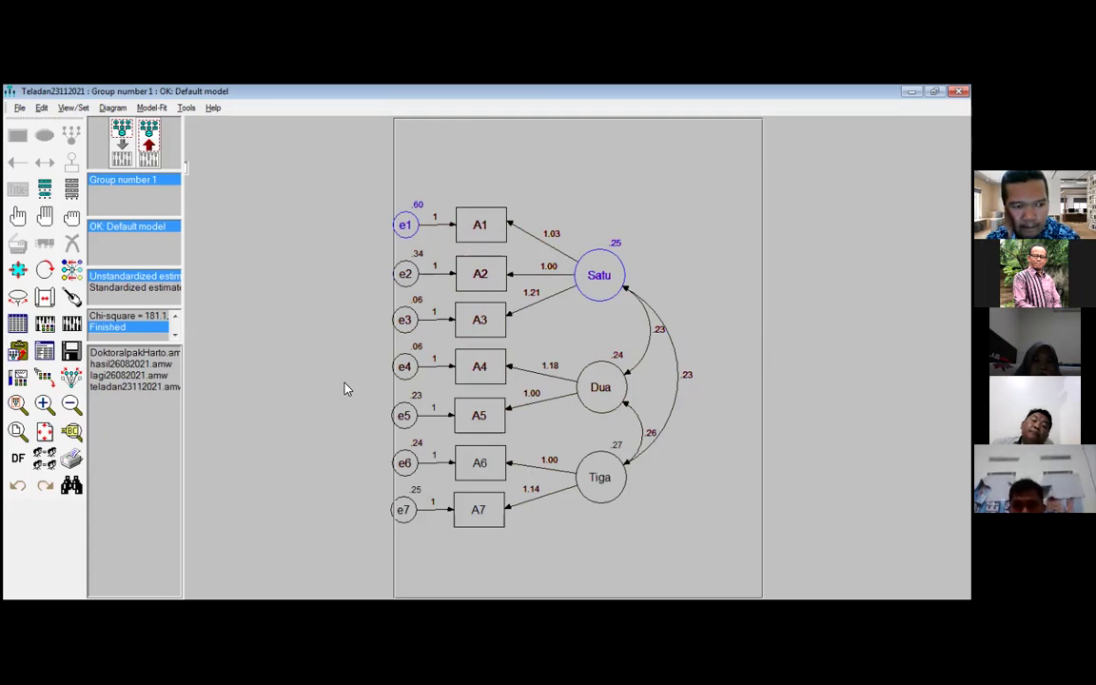
# Open the text output and examine the estimates, from regression weights, covariances, correlations and variances to the factor score weights
pyautogui.click(69, 108)
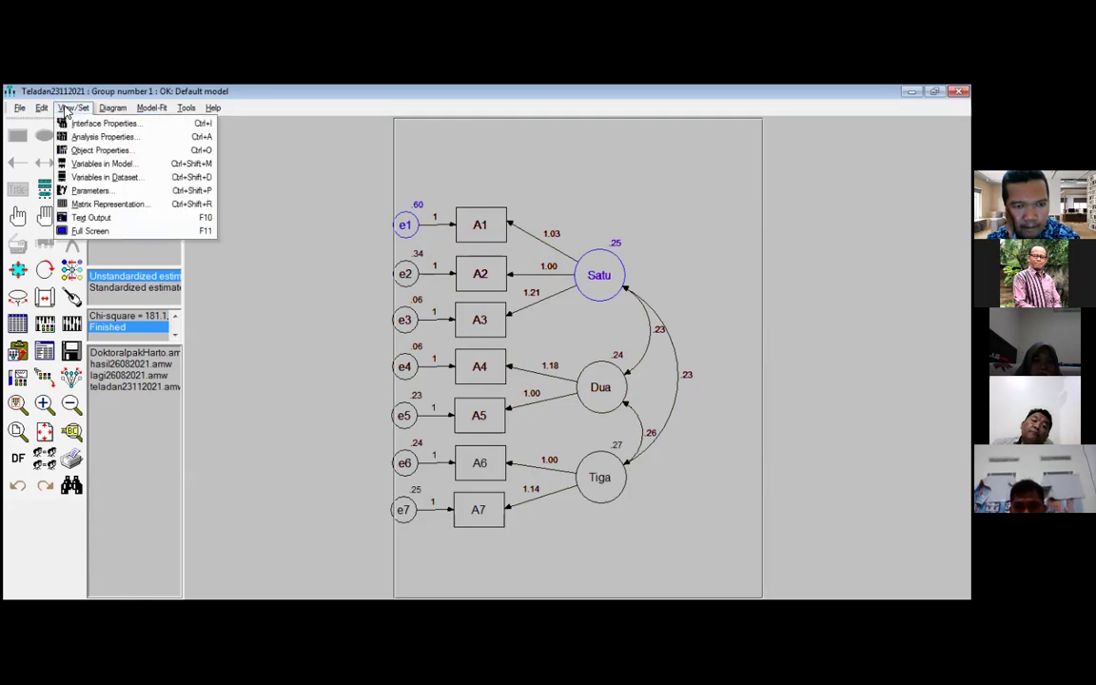
pyautogui.click(96, 218)
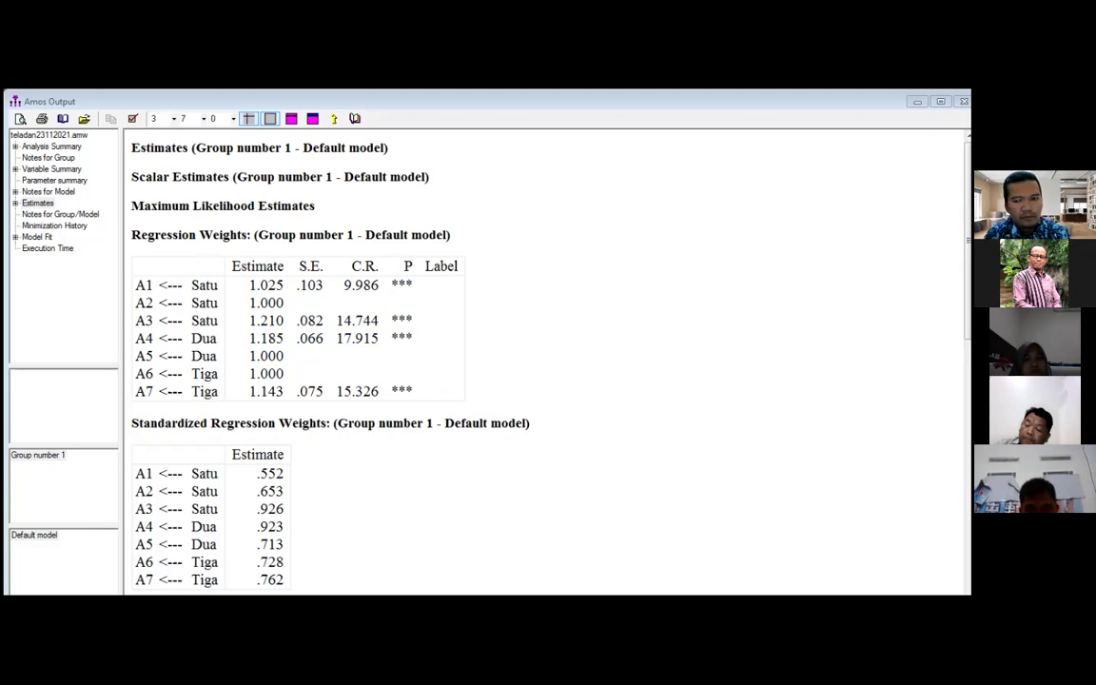
pyautogui.scroll(-2, 442, 382)
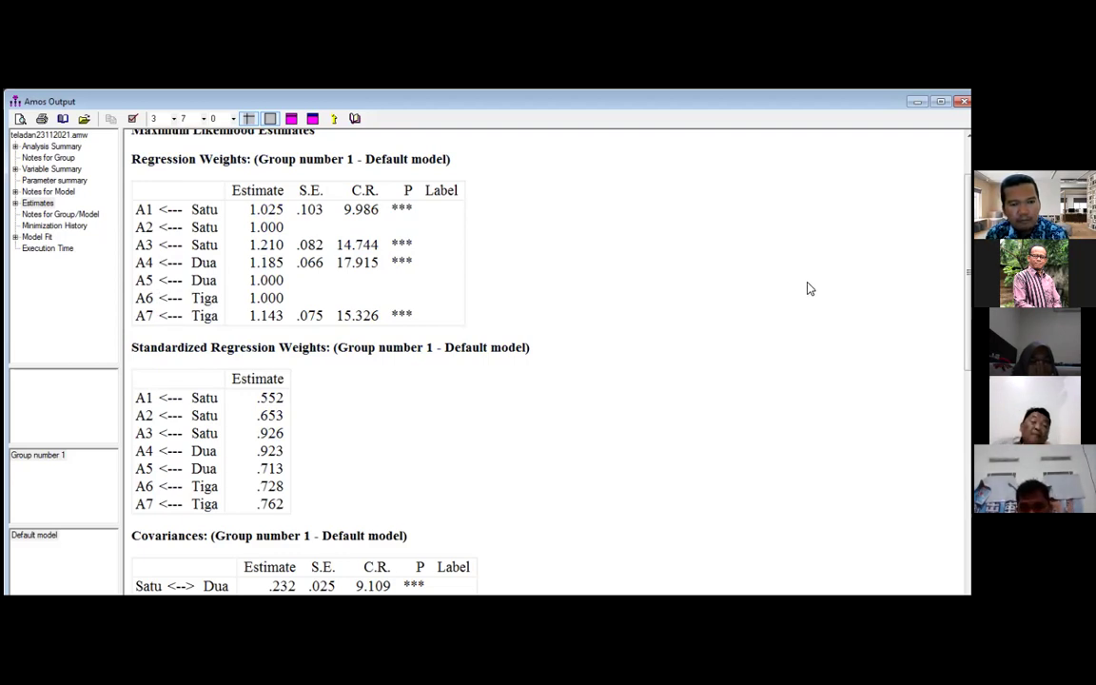
pyautogui.scroll(-5, 547, 362)
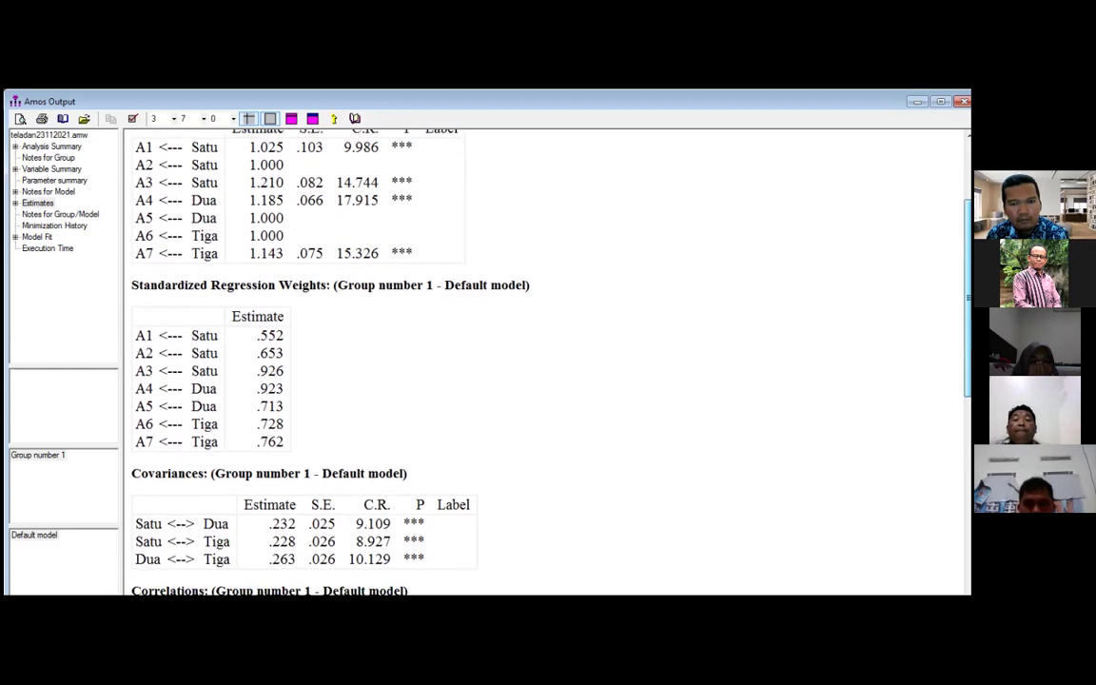
pyautogui.scroll(1, 534, 362)
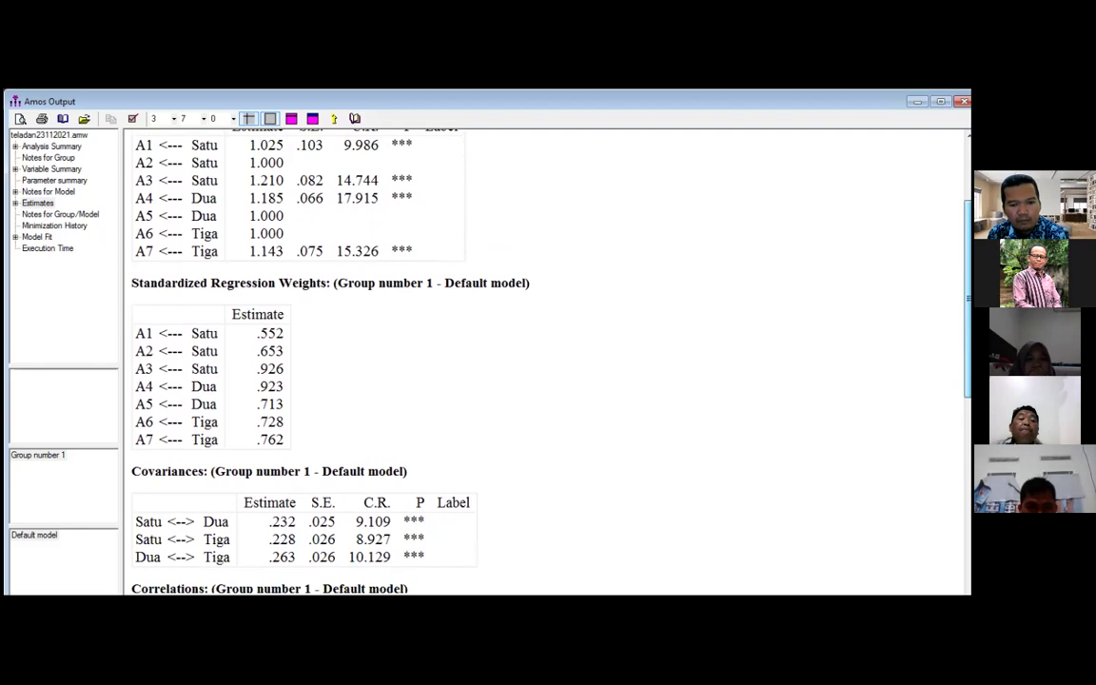
pyautogui.scroll(-8, 547, 362)
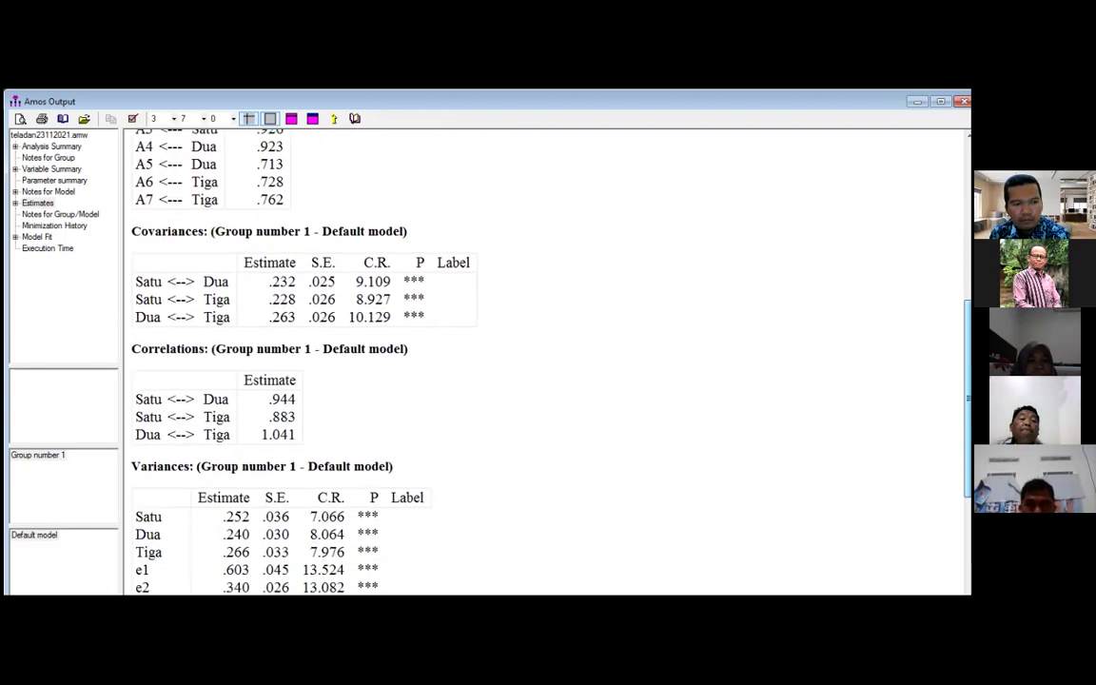
pyautogui.scroll(-8, 547, 362)
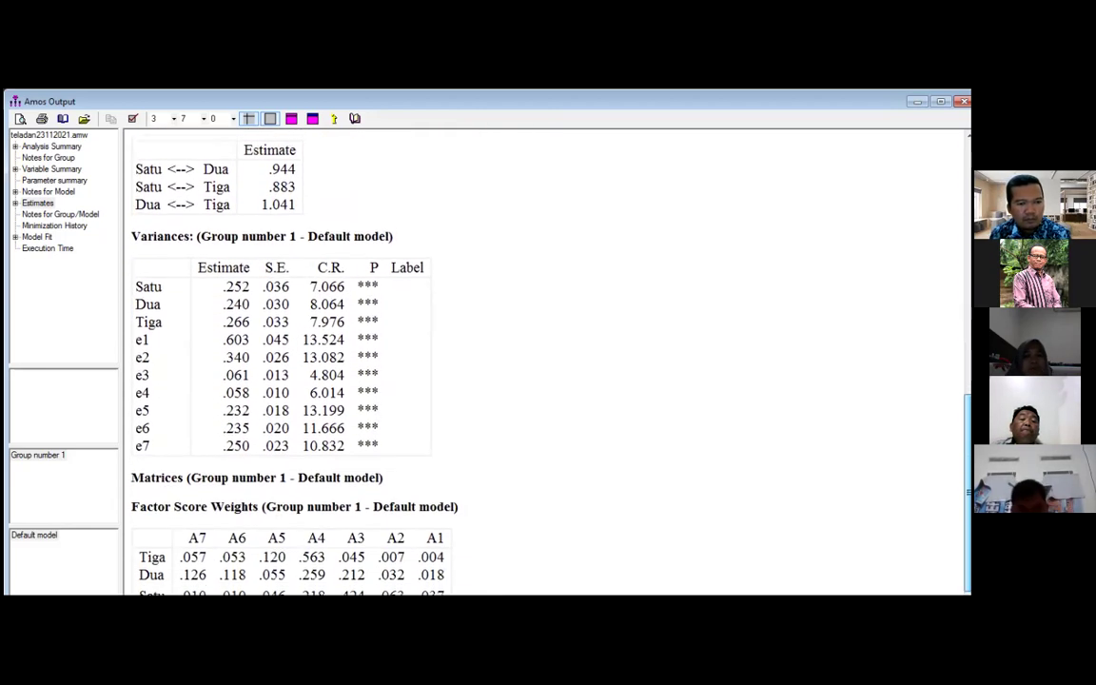
pyautogui.scroll(-1, 547, 362)
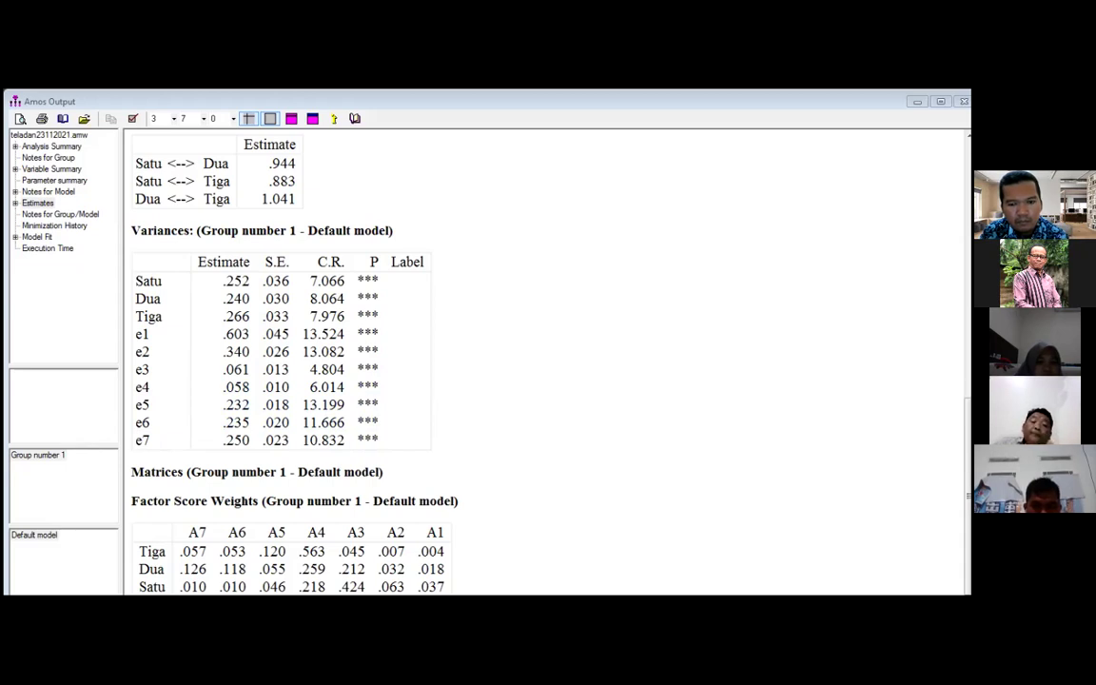
pyautogui.scroll(10, 542, 362)
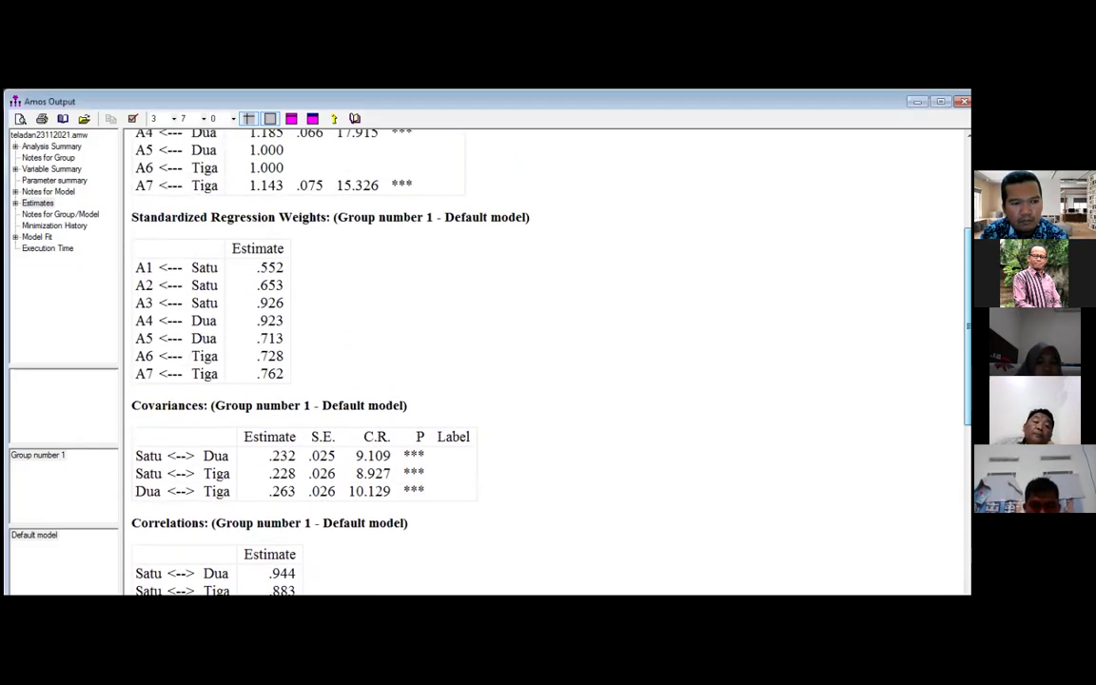
pyautogui.scroll(5, 542, 361)
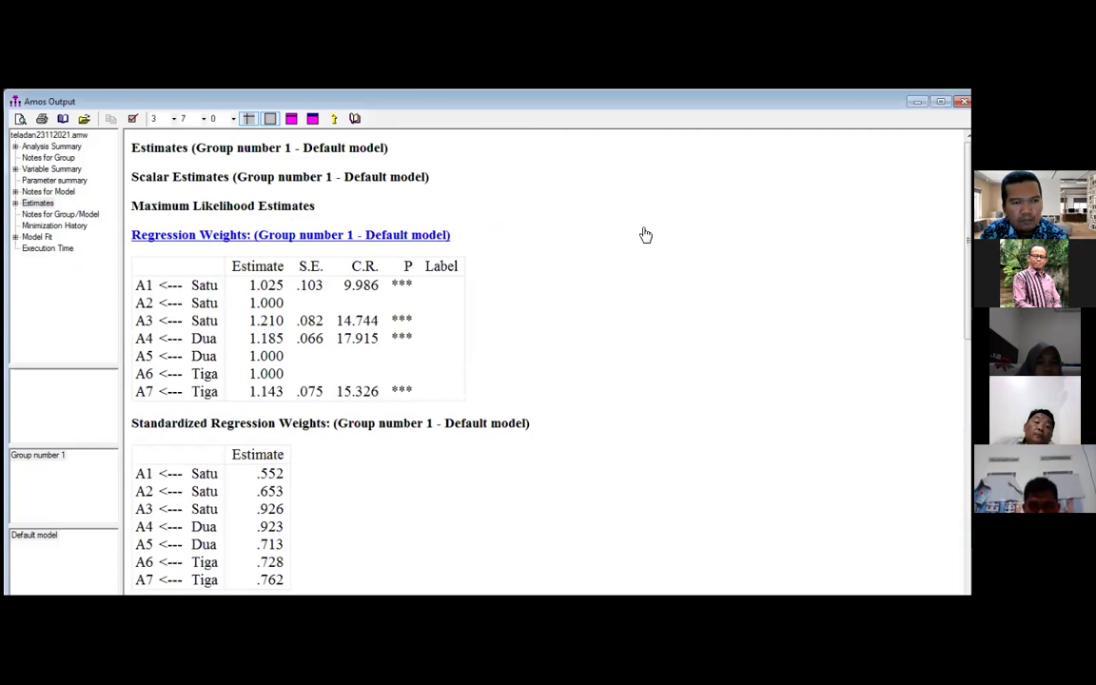
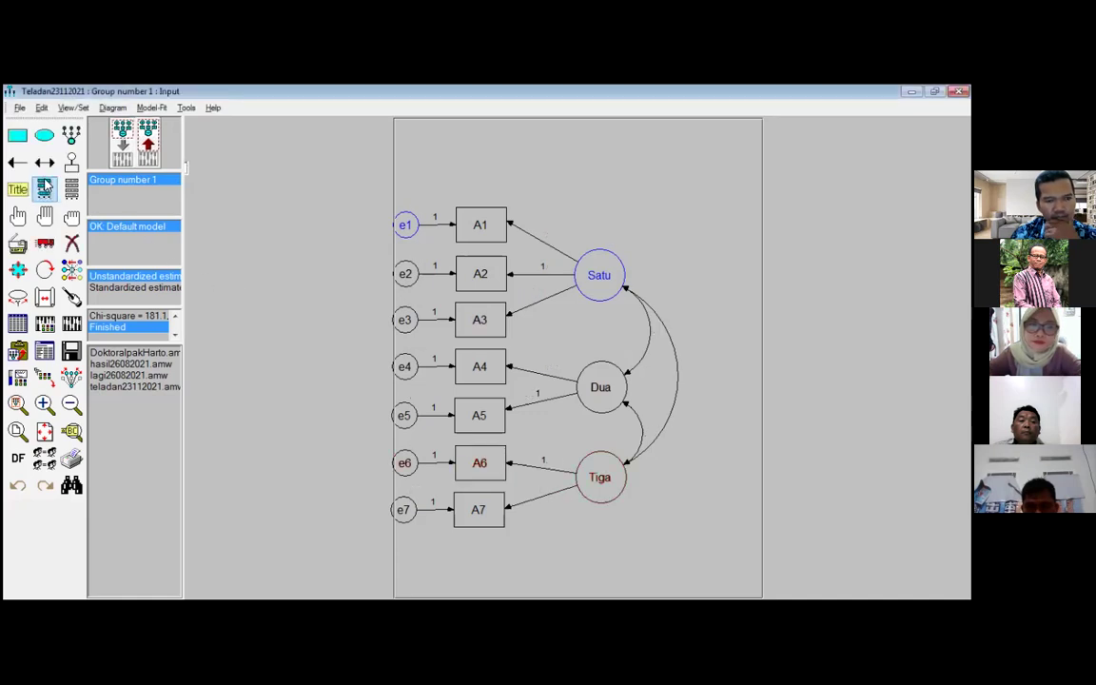
# Erase the factor Tiga, its indicators A6 and A7, errors e6 and e7, and the covariance between Satu and Dua
pyautogui.click(72, 244)
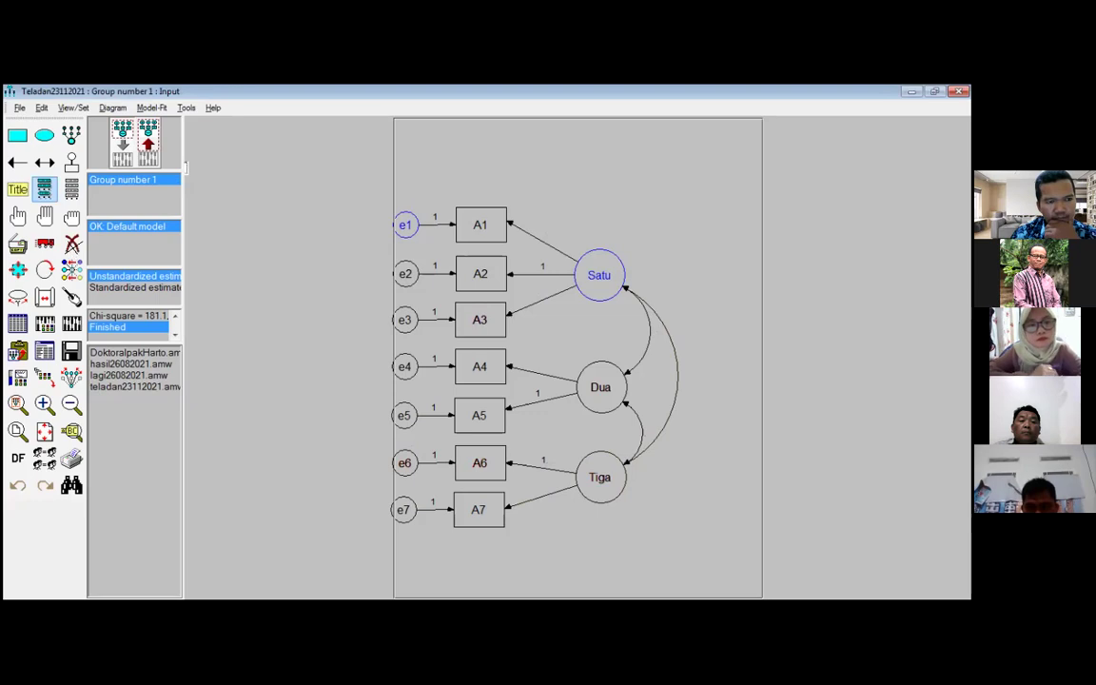
pyautogui.click(582, 472)
pyautogui.click(494, 463)
pyautogui.click(490, 507)
pyautogui.click(405, 464)
pyautogui.click(405, 509)
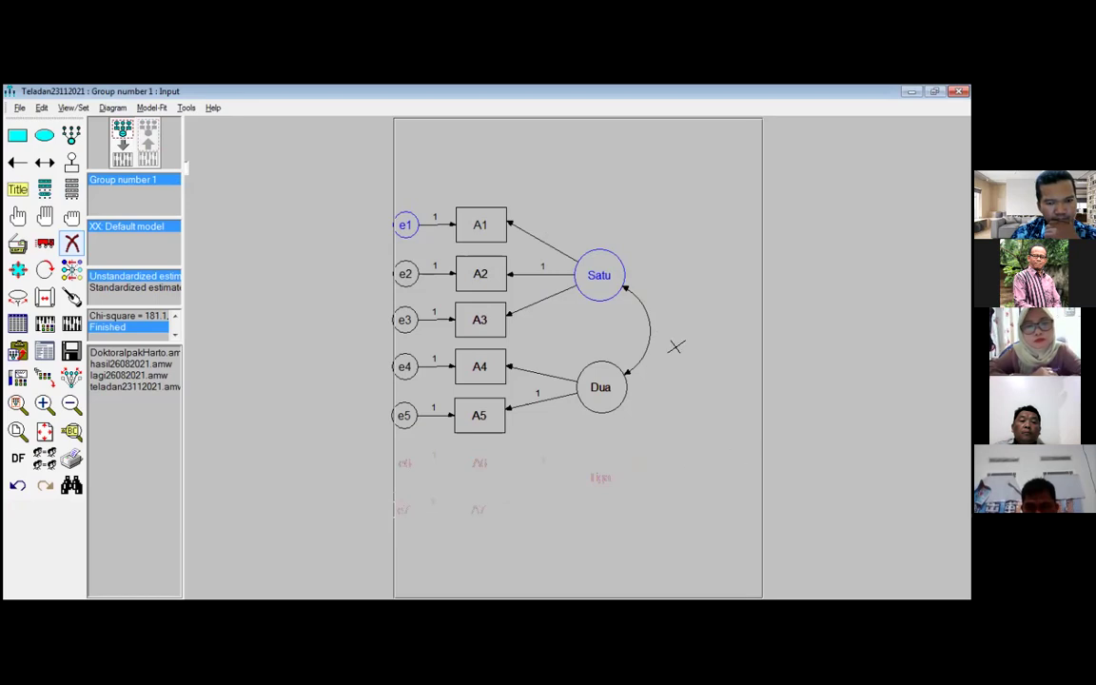
pyautogui.click(648, 322)
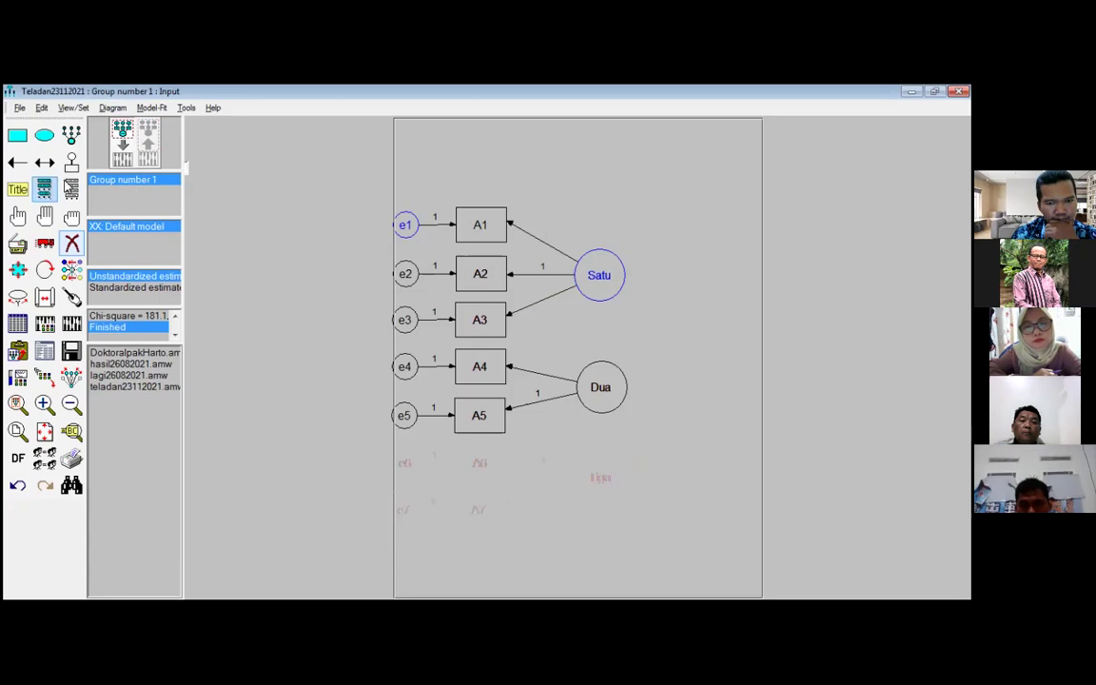
# Draw a path from Satu to Dua and add a unique error variable to the right of Dua
pyautogui.click(17, 164)
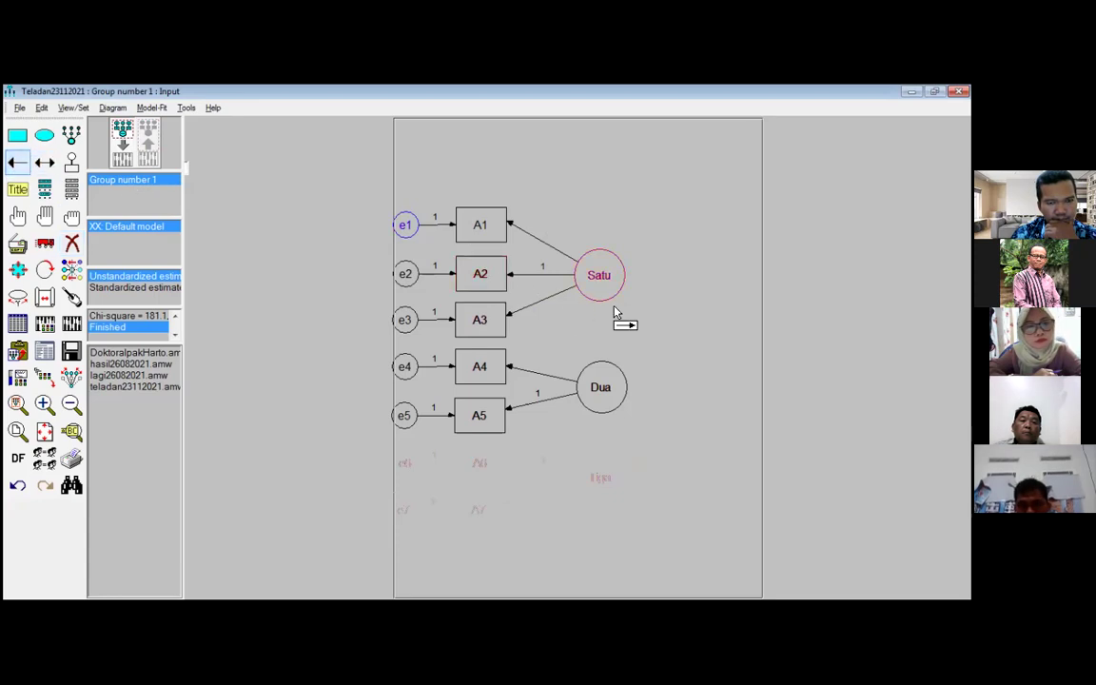
pyautogui.moveTo(605, 300); pyautogui.dragTo(600, 369)
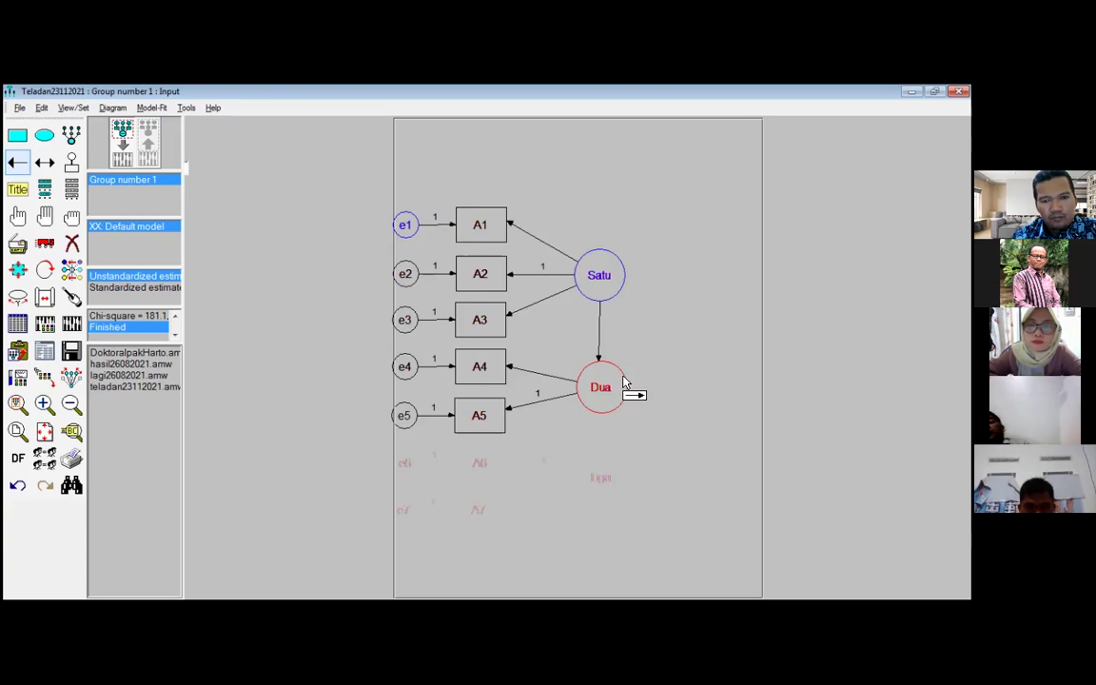
pyautogui.click(72, 161)
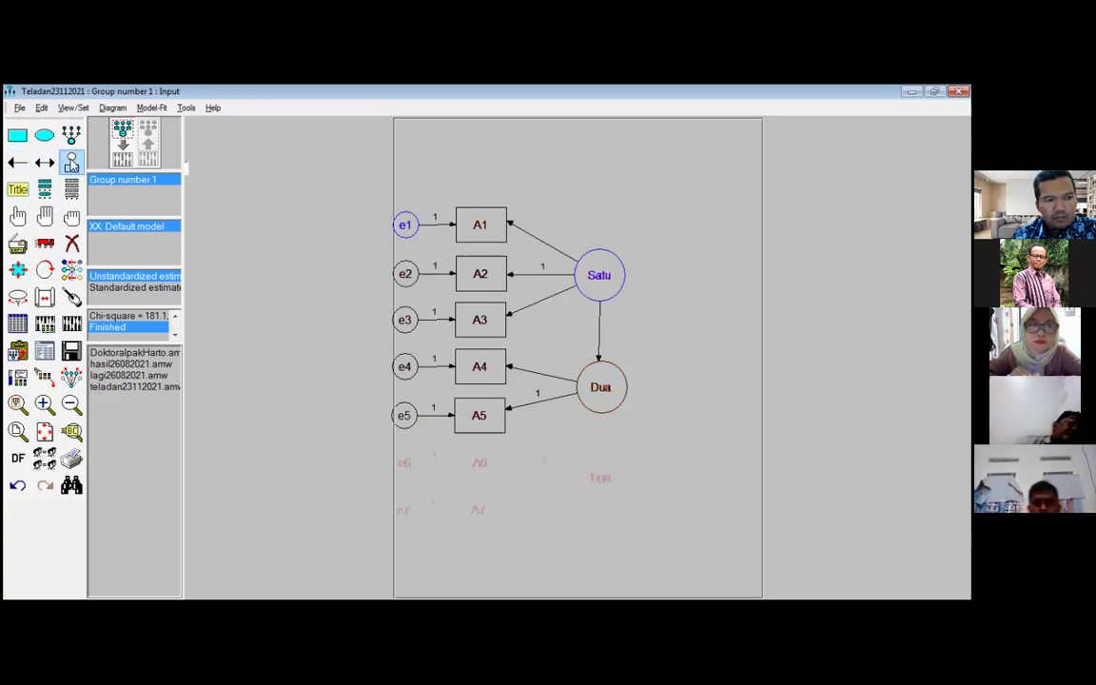
pyautogui.click(612, 379)
pyautogui.click(611, 379)
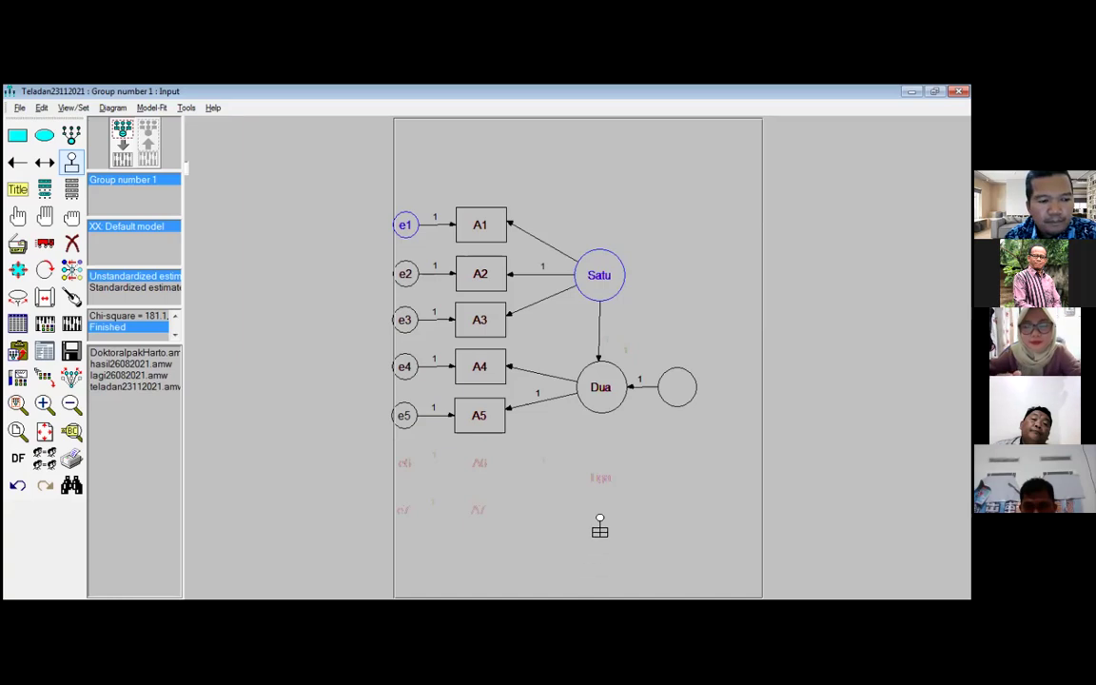
# Start a new model, discarding the unsaved changes to teladan23112021.amw
pyautogui.click(19, 109)
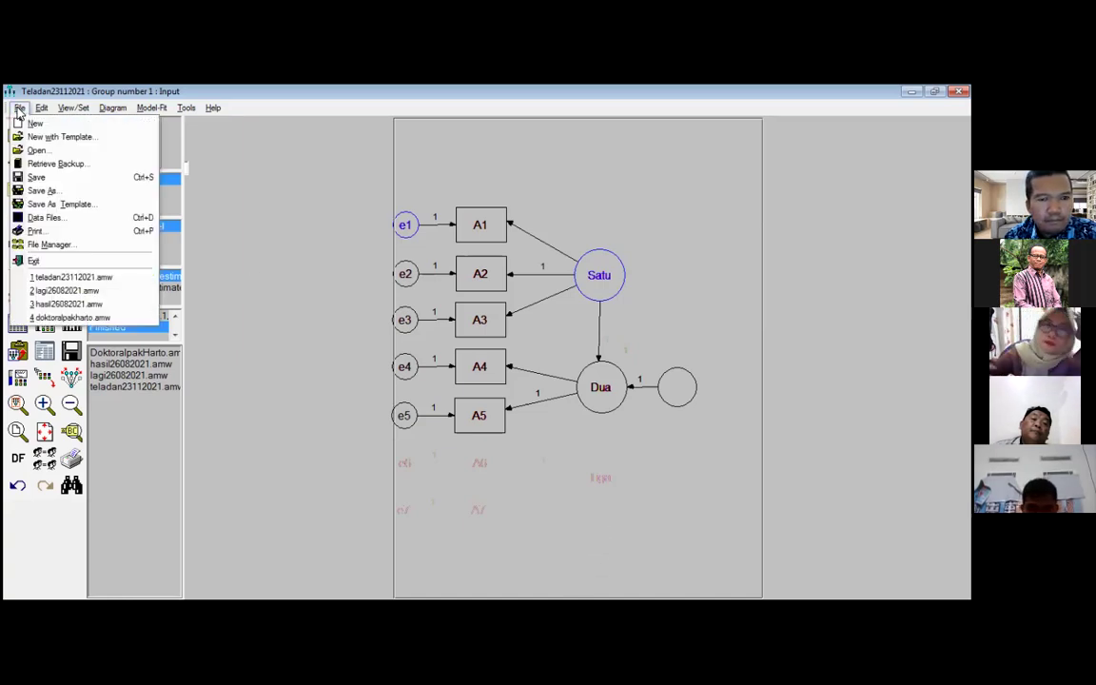
pyautogui.click(34, 124)
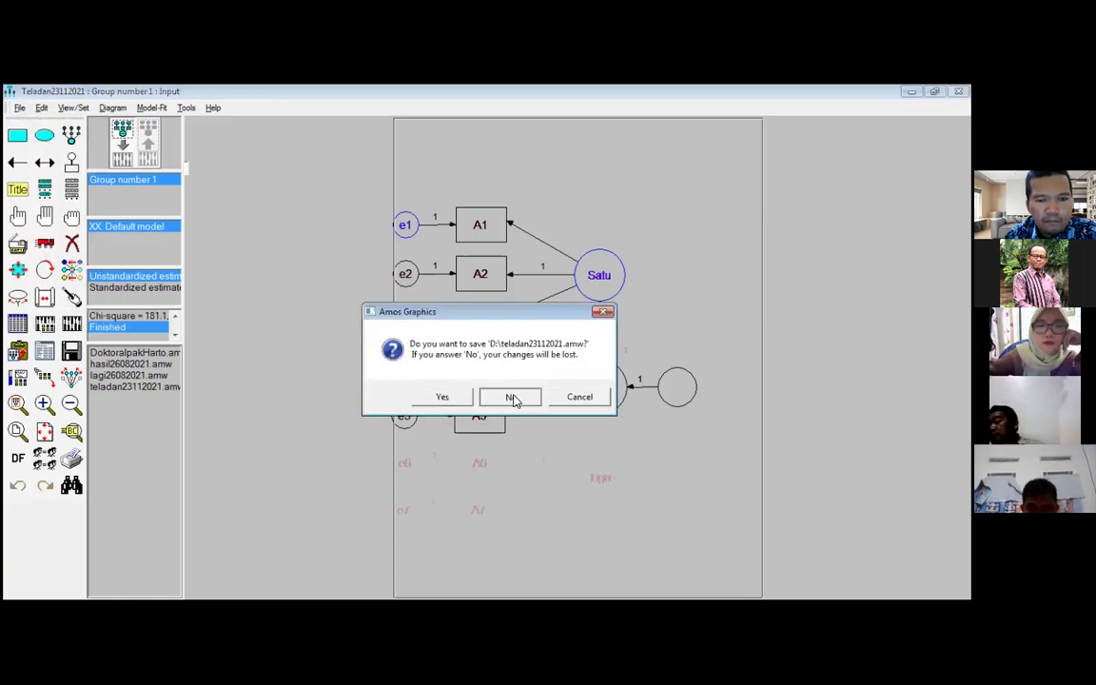
pyautogui.click(511, 398)
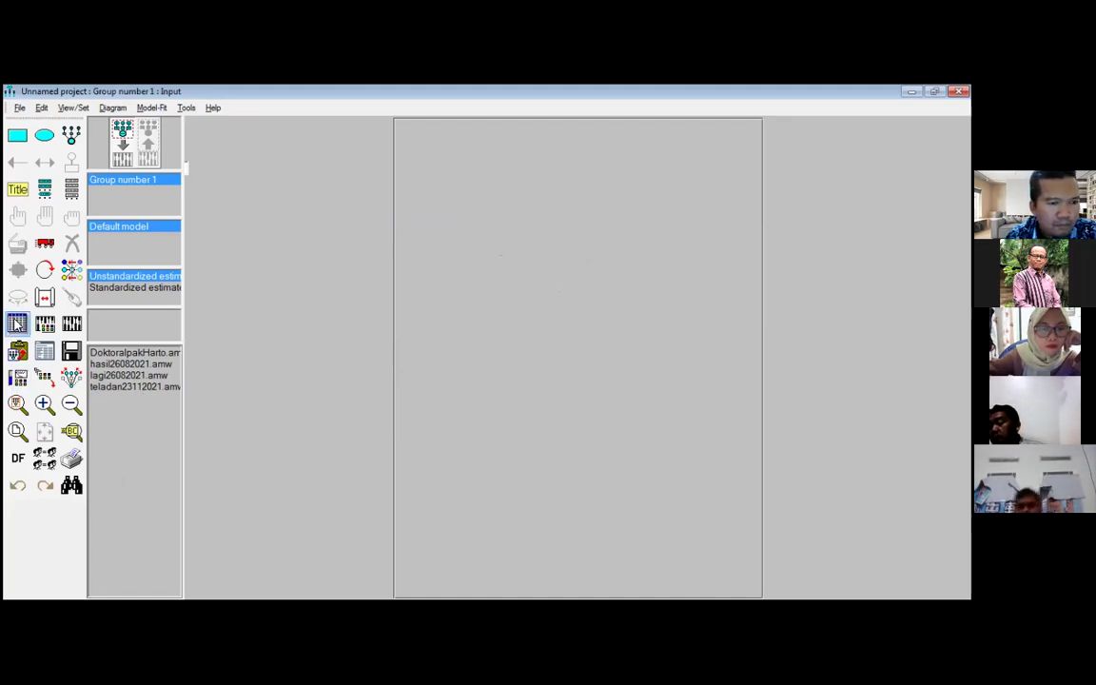
# Attach PATHAMOS.SAV from drive D: as the data file for Group number 1
pyautogui.click(17, 325)
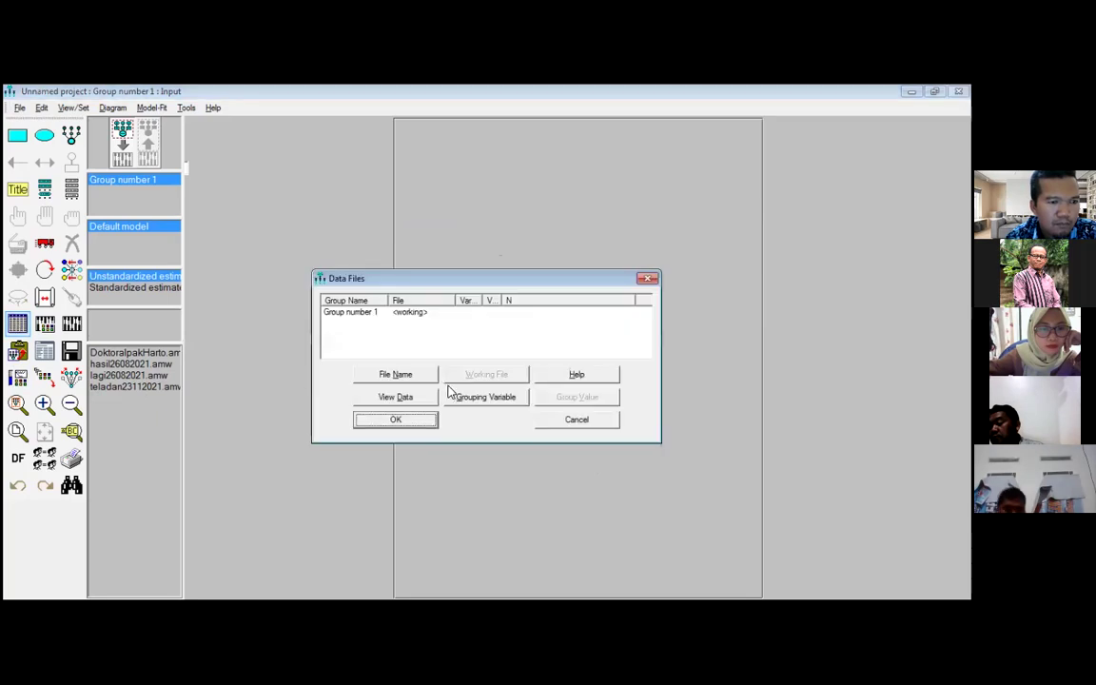
pyautogui.click(398, 375)
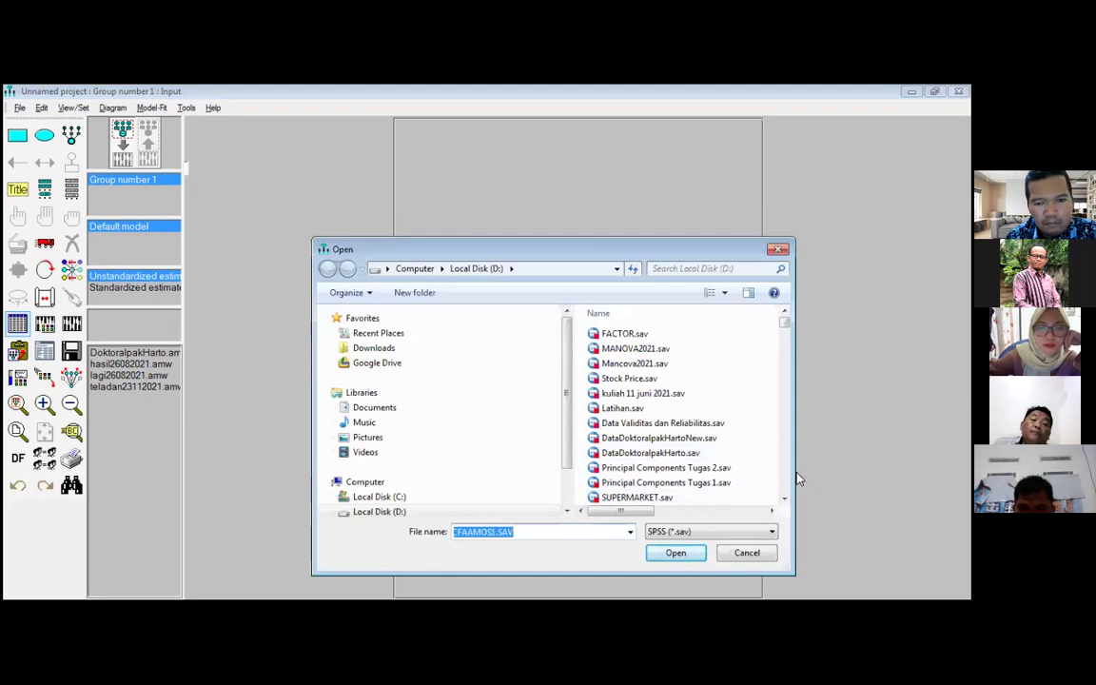
pyautogui.scroll(-4, 788, 480)
pyautogui.scroll(-4, 787, 481)
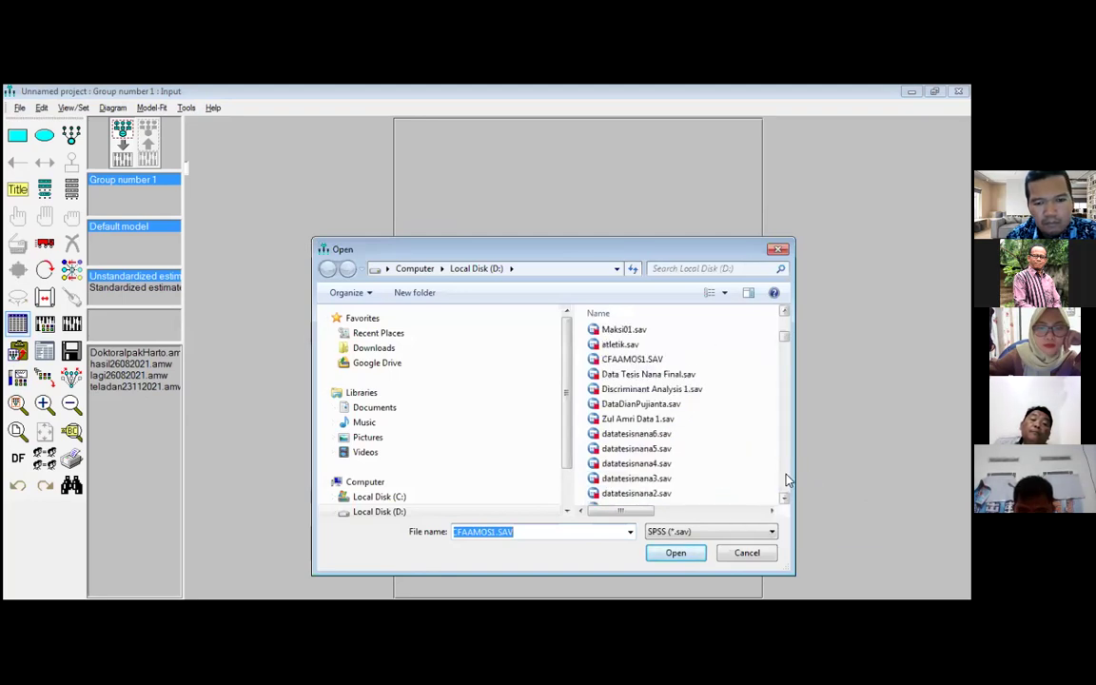
pyautogui.scroll(-6, 788, 480)
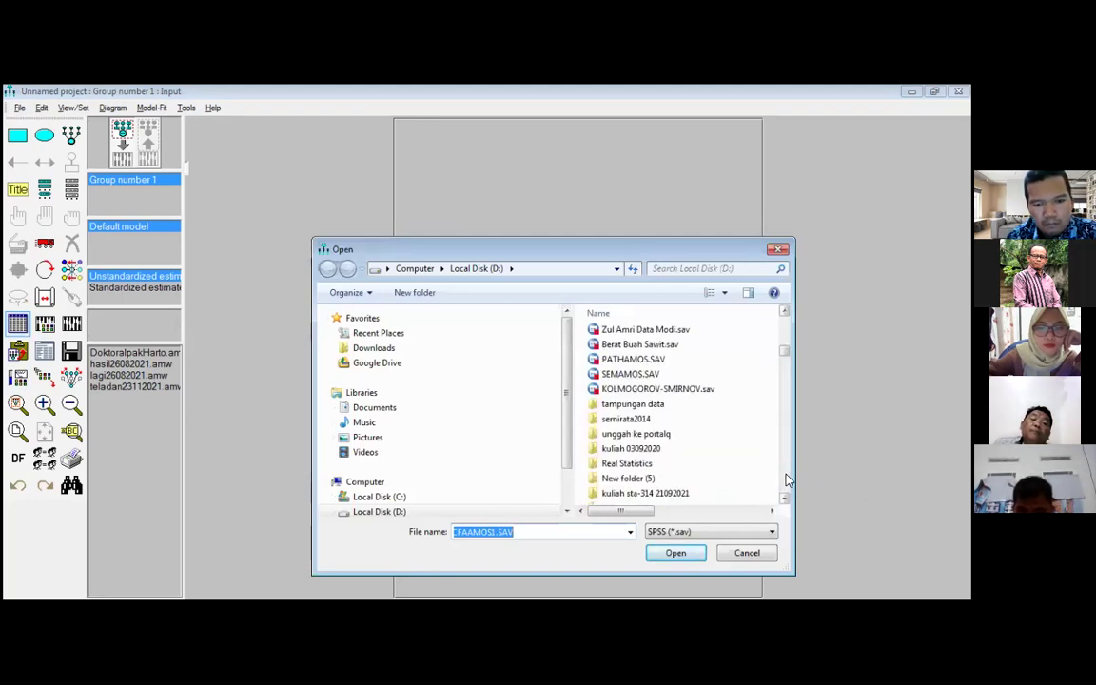
pyautogui.click(615, 362)
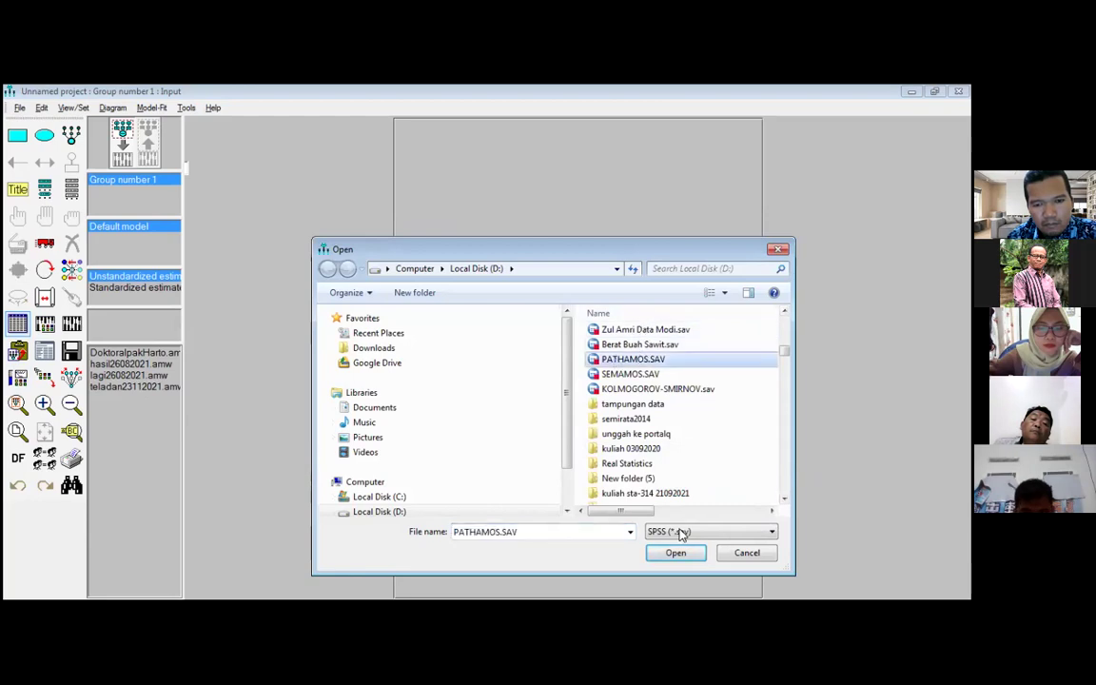
pyautogui.click(674, 552)
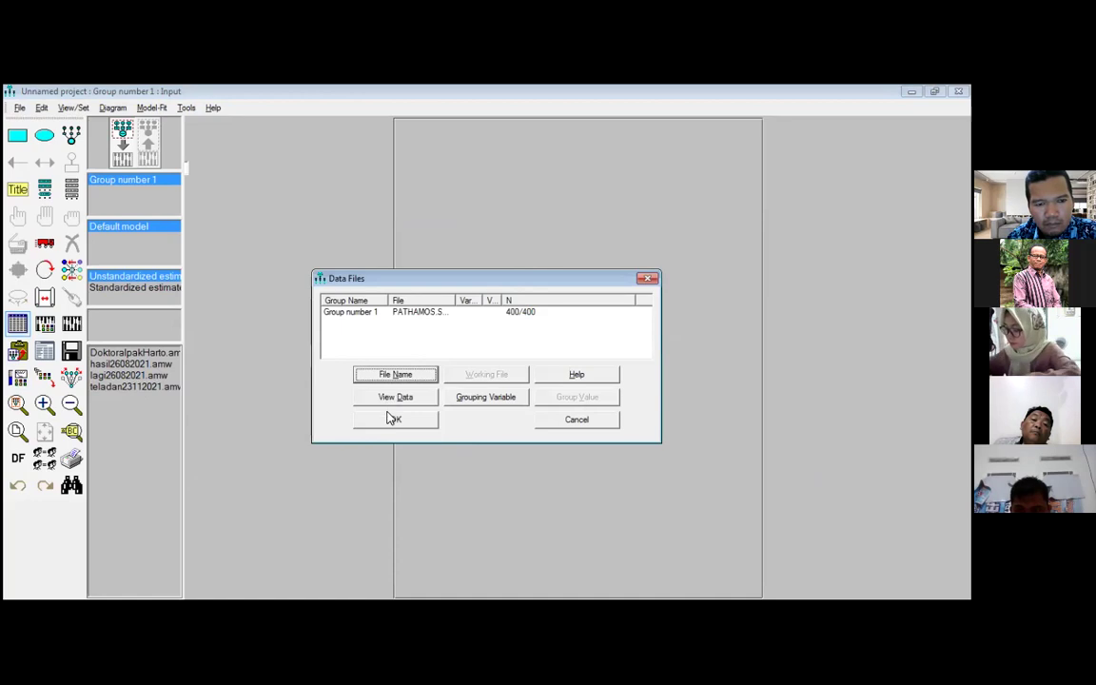
pyautogui.click(394, 419)
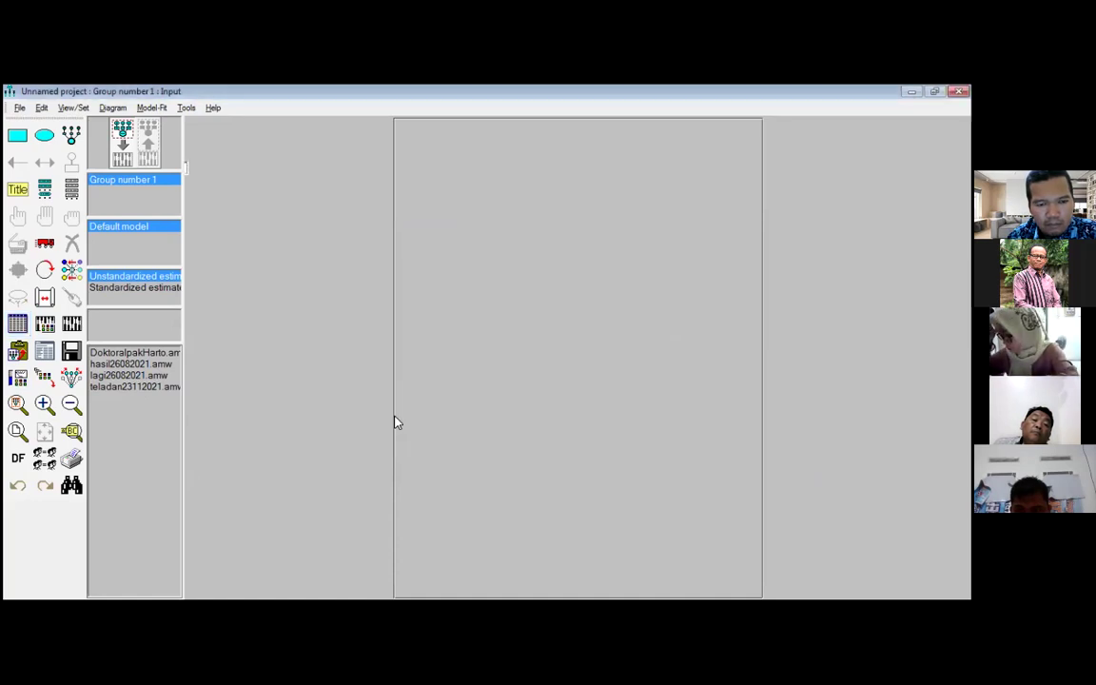
# List the dataset variables, then draw one observed-variable rectangle and duplicate it to make two left, two middle and one right rectangle
pyautogui.click(71, 190)
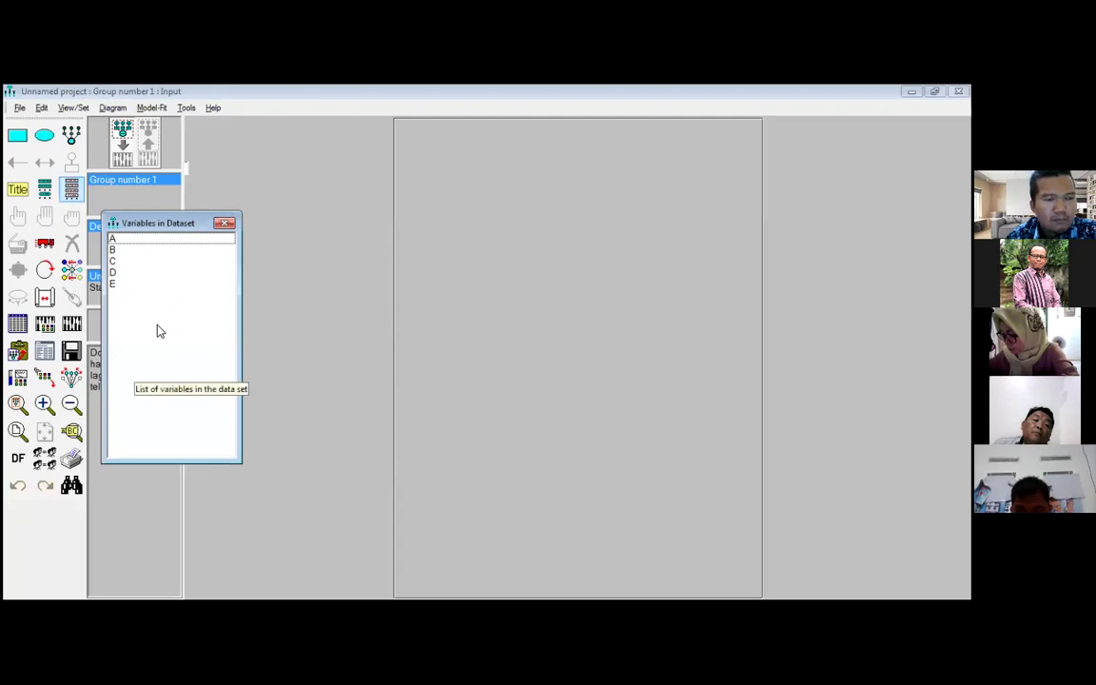
pyautogui.click(352, 330)
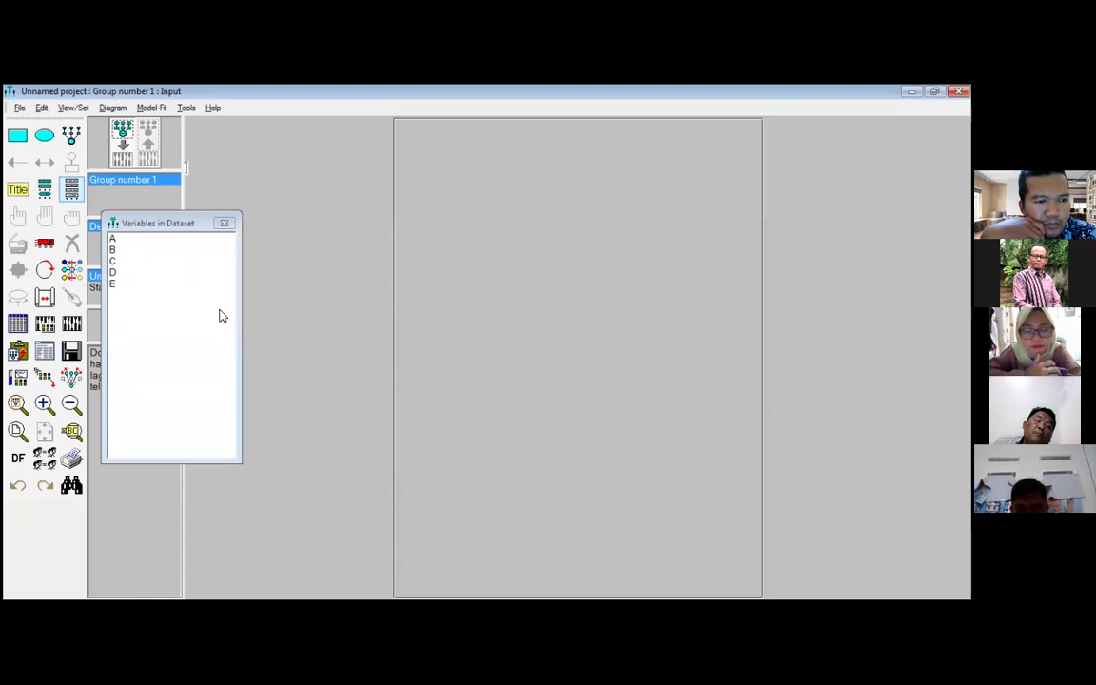
pyautogui.click(17, 134)
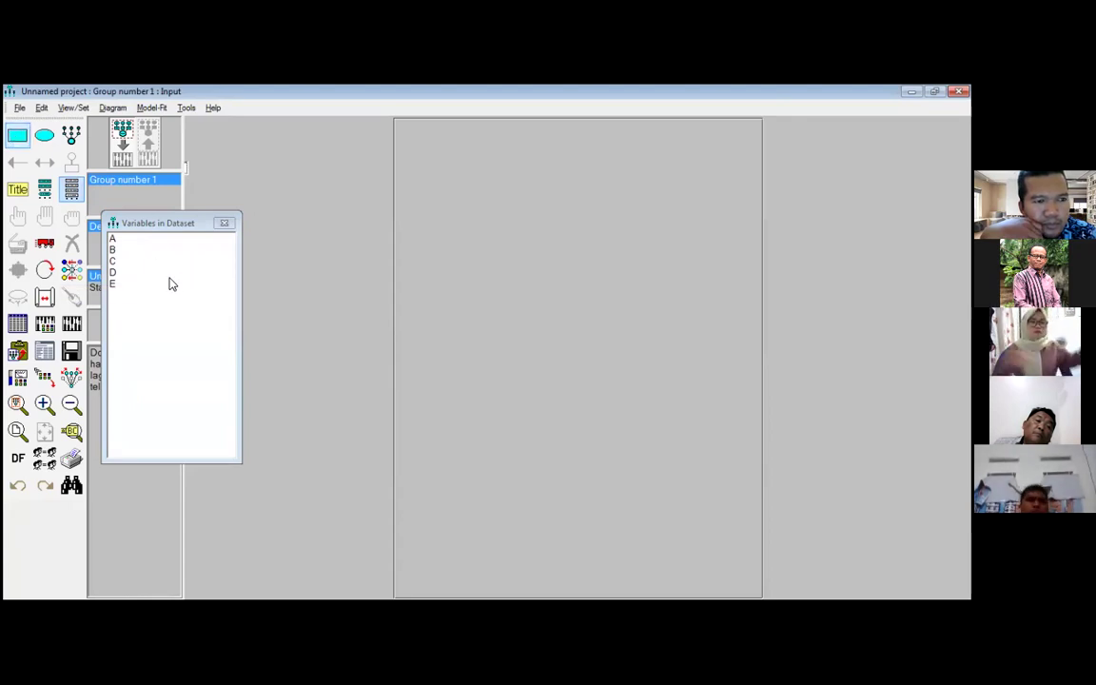
pyautogui.moveTo(438, 259); pyautogui.dragTo(493, 296)
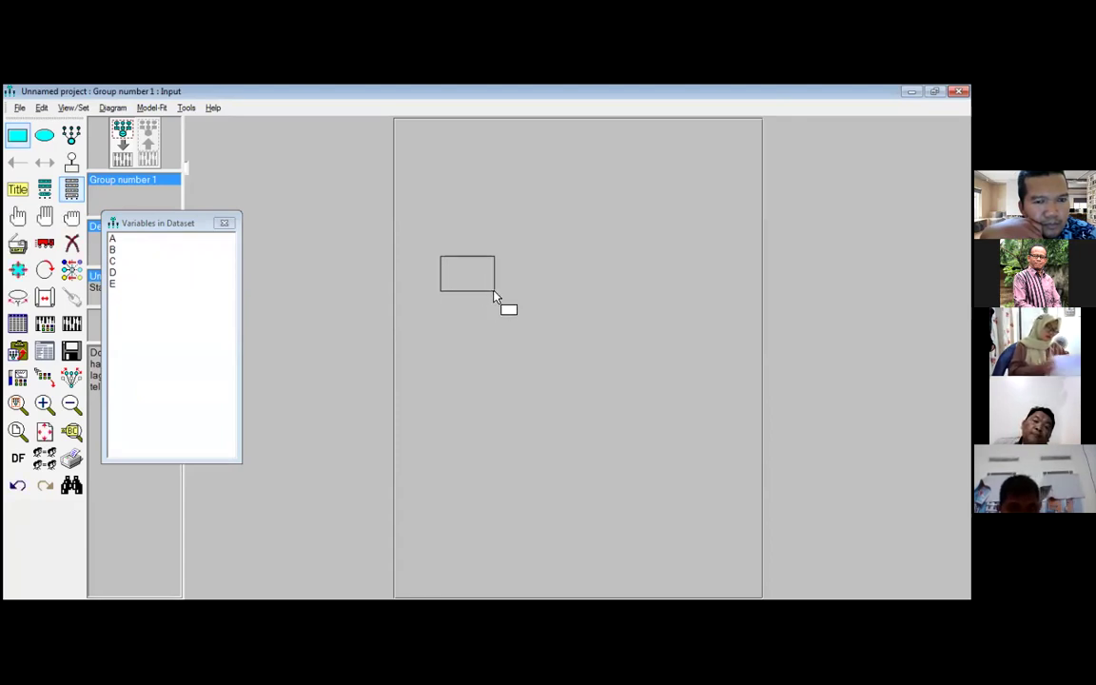
pyautogui.click(17, 244)
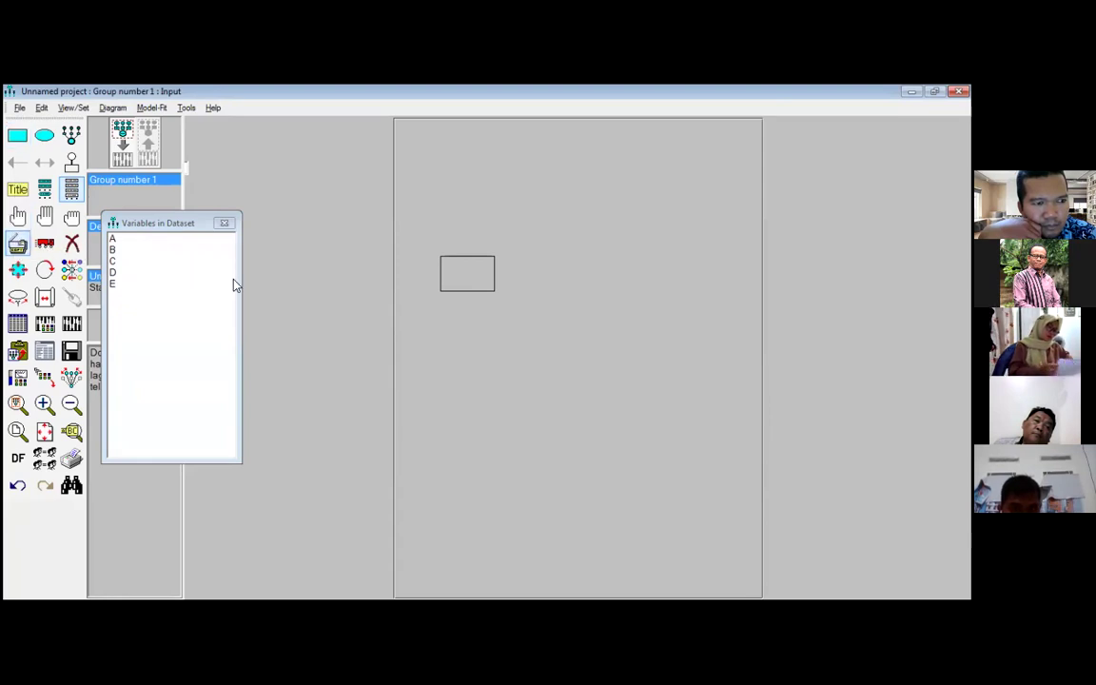
pyautogui.moveTo(465, 282); pyautogui.dragTo(711, 337)
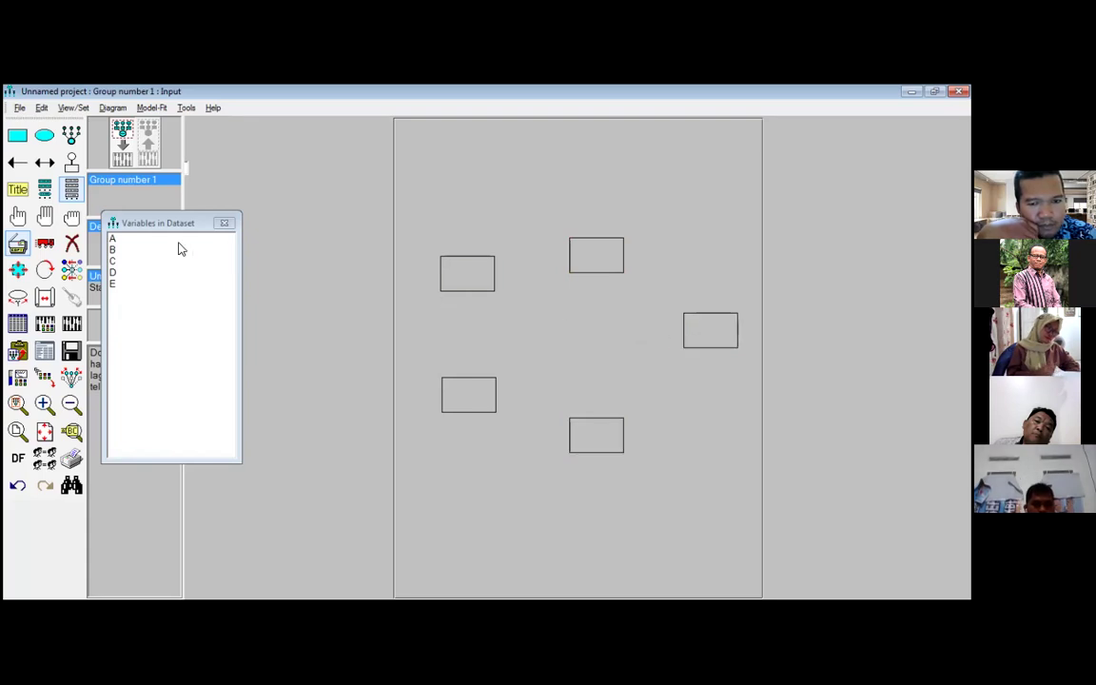
# Assign dataset variables A and B to the left rectangles, C and D to the middle ones and E to the right one
pyautogui.moveTo(112, 245); pyautogui.dragTo(466, 274)
pyautogui.moveTo(111, 251); pyautogui.dragTo(484, 408)
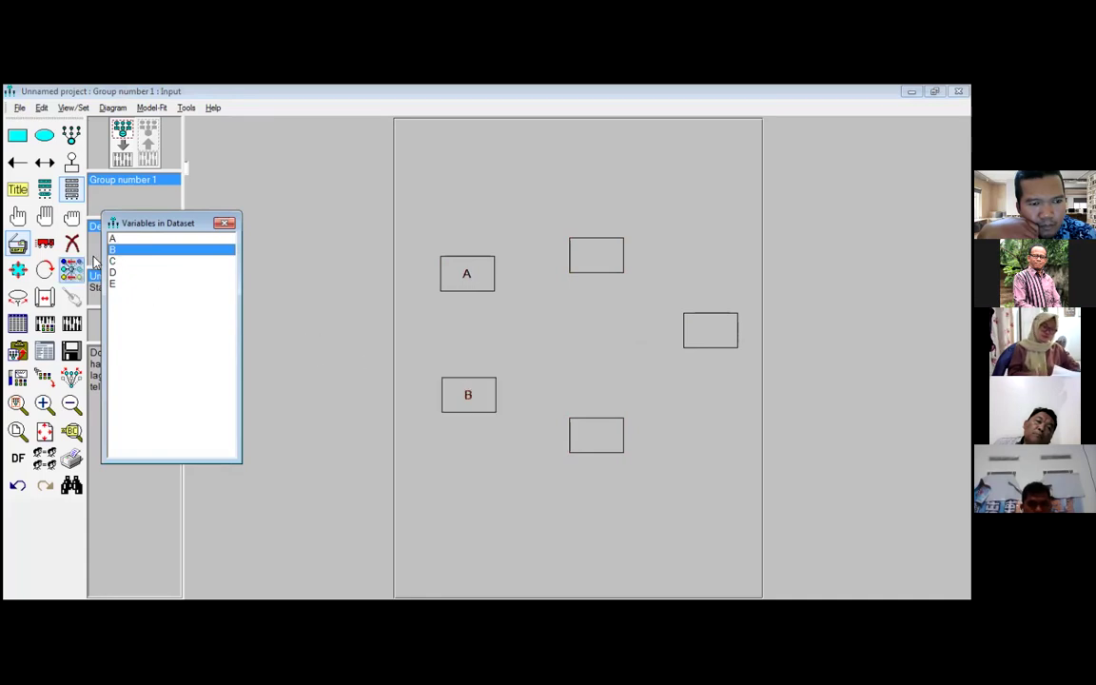
pyautogui.moveTo(112, 260); pyautogui.dragTo(594, 257)
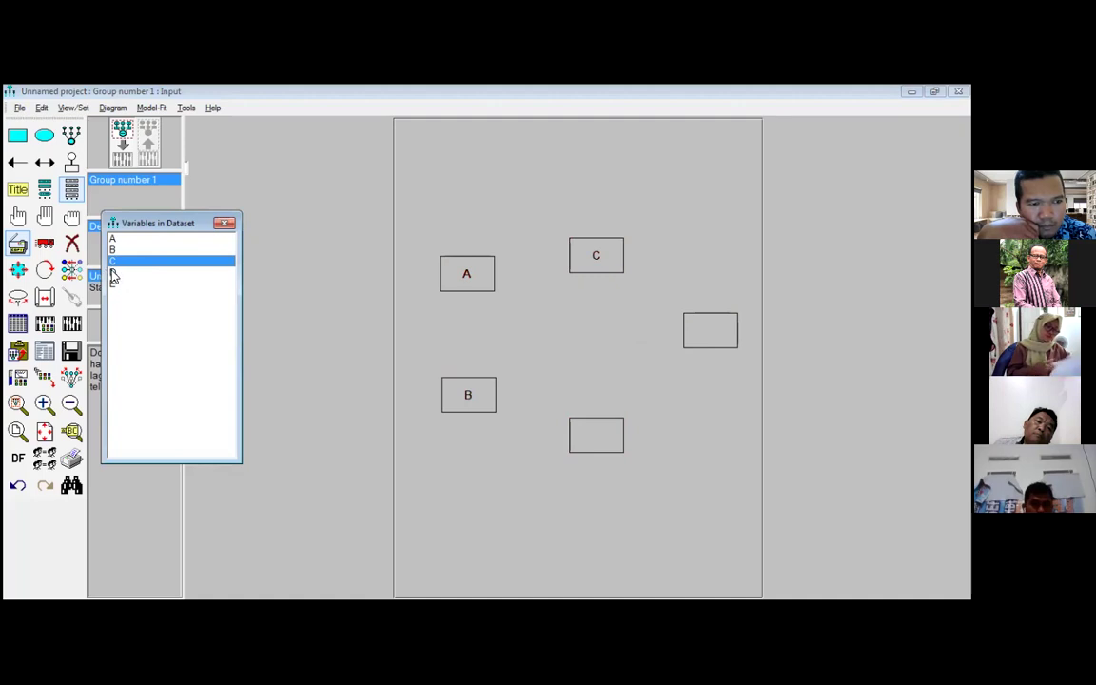
pyautogui.moveTo(113, 275); pyautogui.dragTo(597, 438)
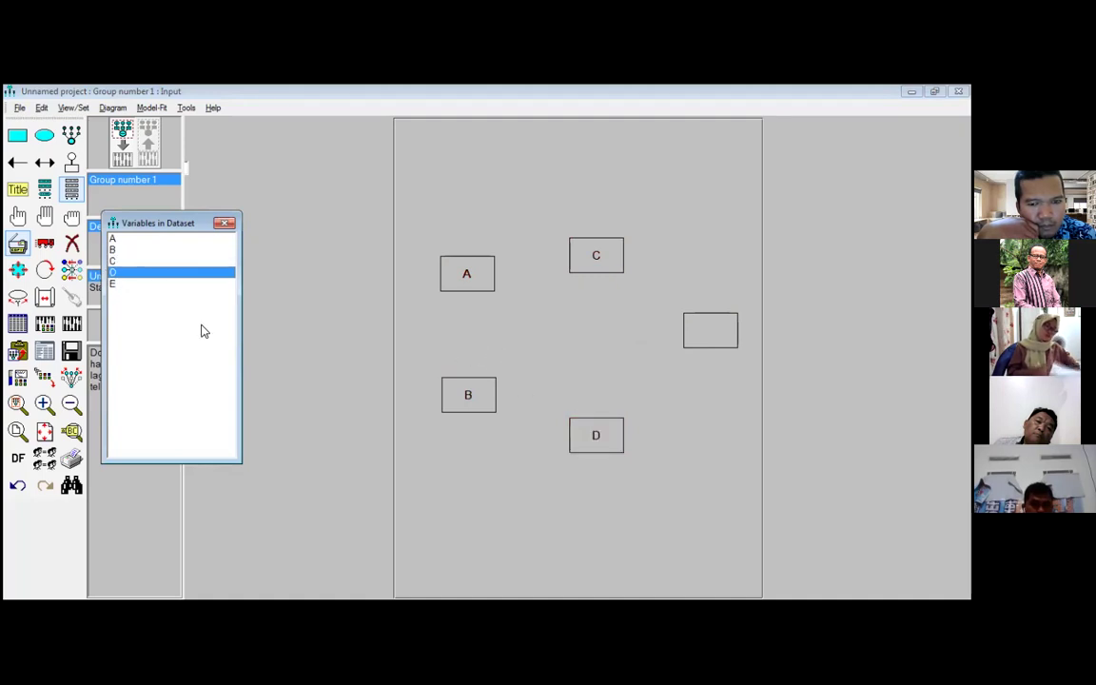
pyautogui.moveTo(113, 285); pyautogui.dragTo(711, 335)
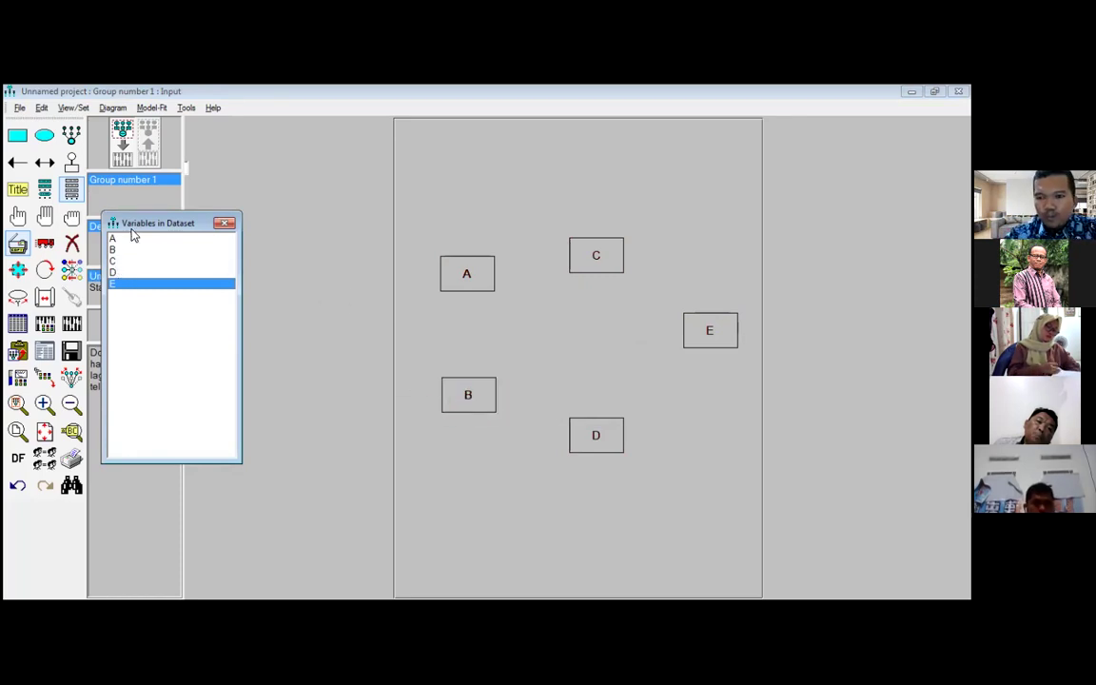
pyautogui.click(224, 223)
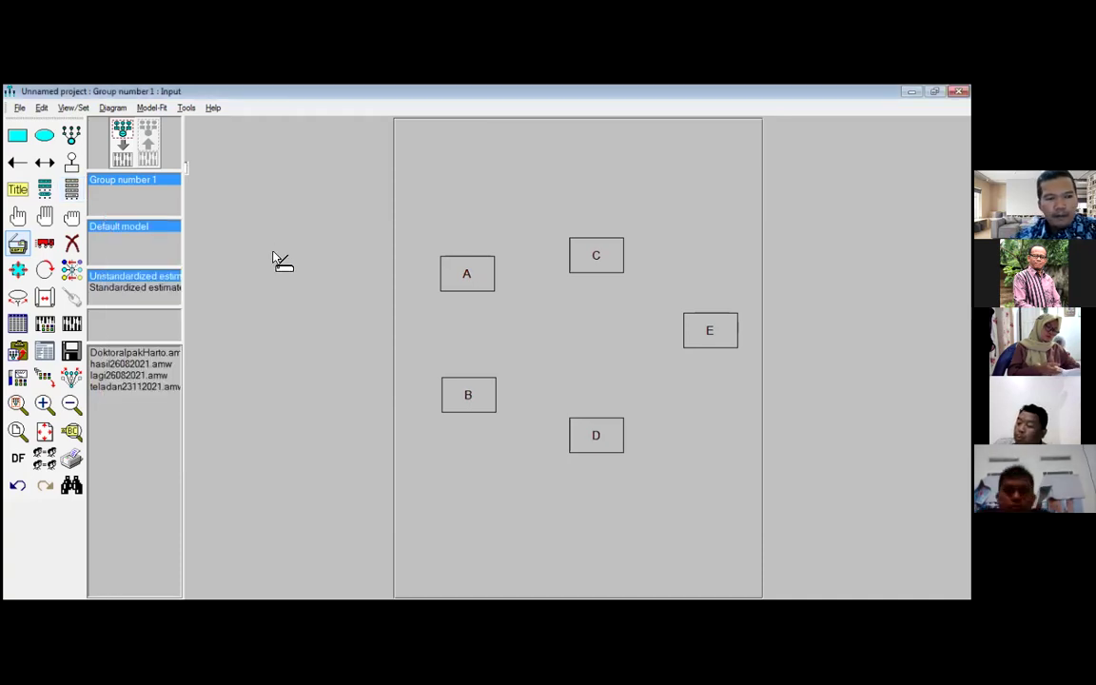
# Draw single-headed paths from A to C, D and E, and from B to C, D and E
pyautogui.click(18, 162)
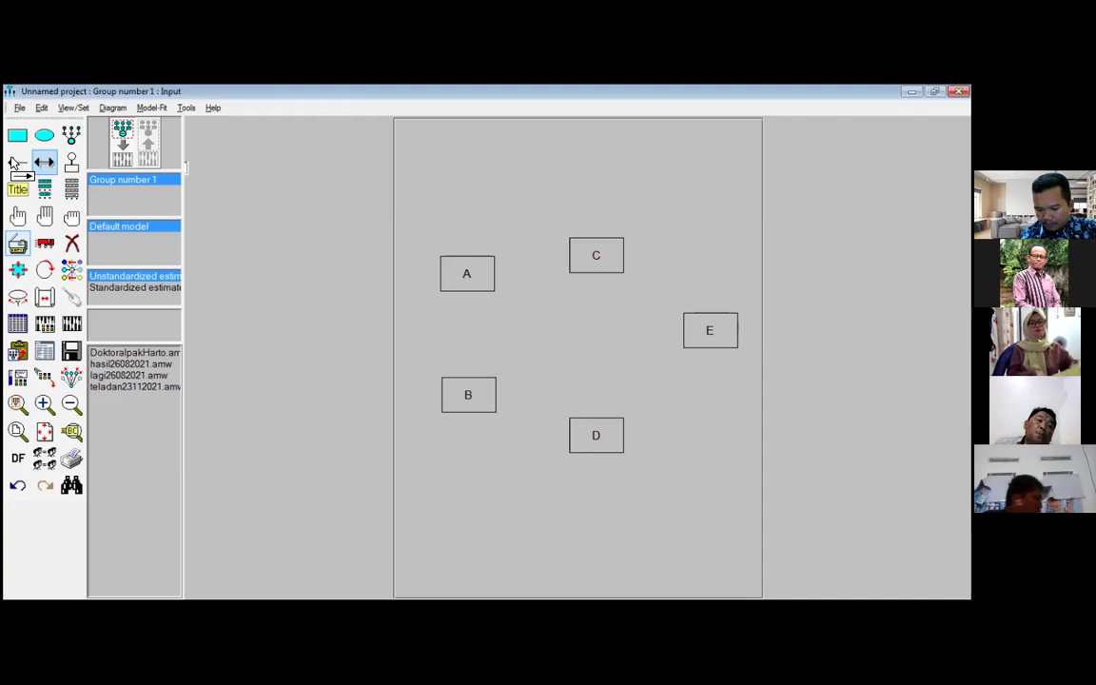
pyautogui.moveTo(490, 262); pyautogui.dragTo(592, 257)
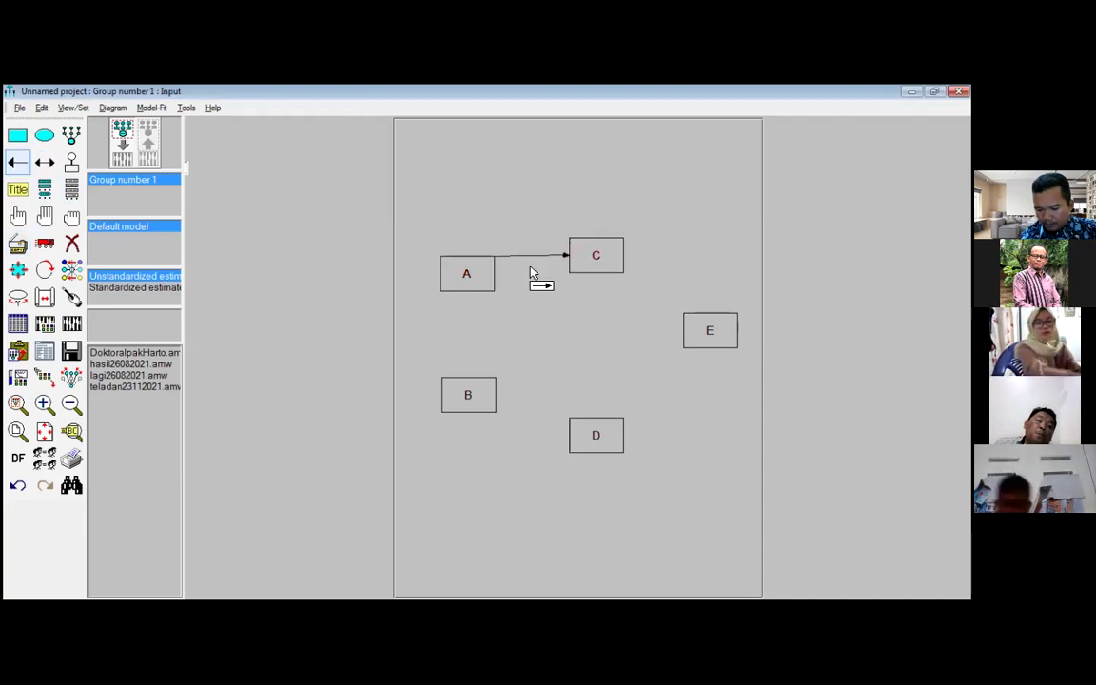
pyautogui.moveTo(581, 440); pyautogui.dragTo(575, 436)
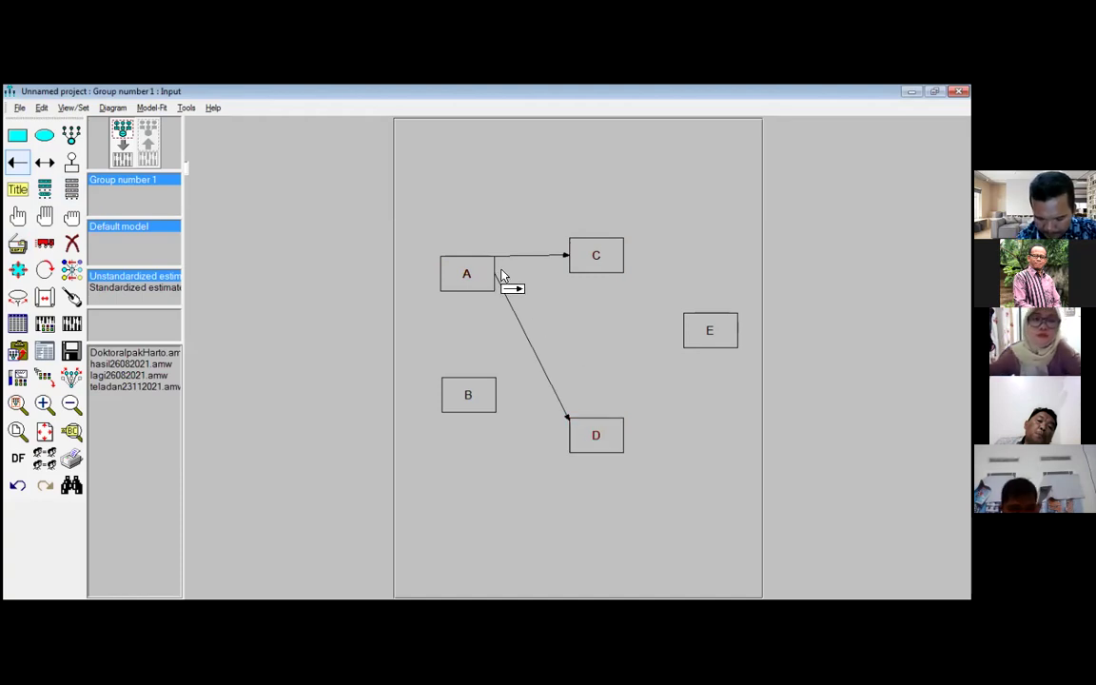
pyautogui.moveTo(493, 276); pyautogui.dragTo(708, 333)
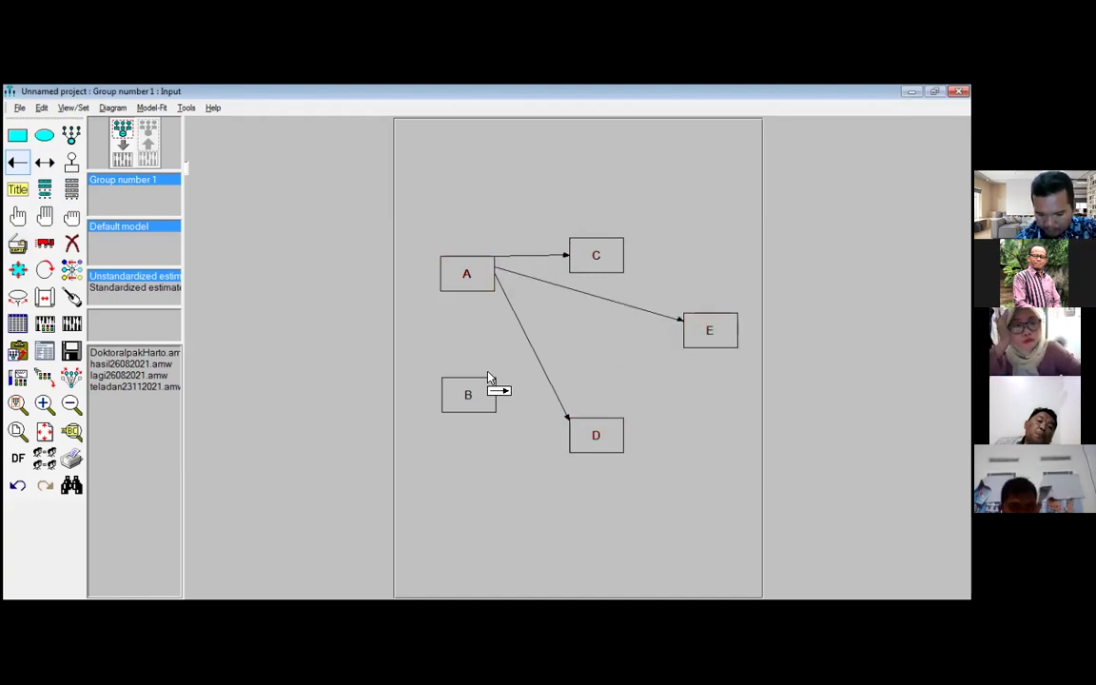
pyautogui.moveTo(466, 385); pyautogui.dragTo(577, 278)
pyautogui.moveTo(487, 406); pyautogui.dragTo(575, 446)
pyautogui.moveTo(490, 398); pyautogui.dragTo(695, 348)
# Draw single-headed paths from D to E, C to E, C to D and A to B
pyautogui.moveTo(623, 431); pyautogui.dragTo(704, 352)
pyautogui.moveTo(623, 253); pyautogui.dragTo(703, 323)
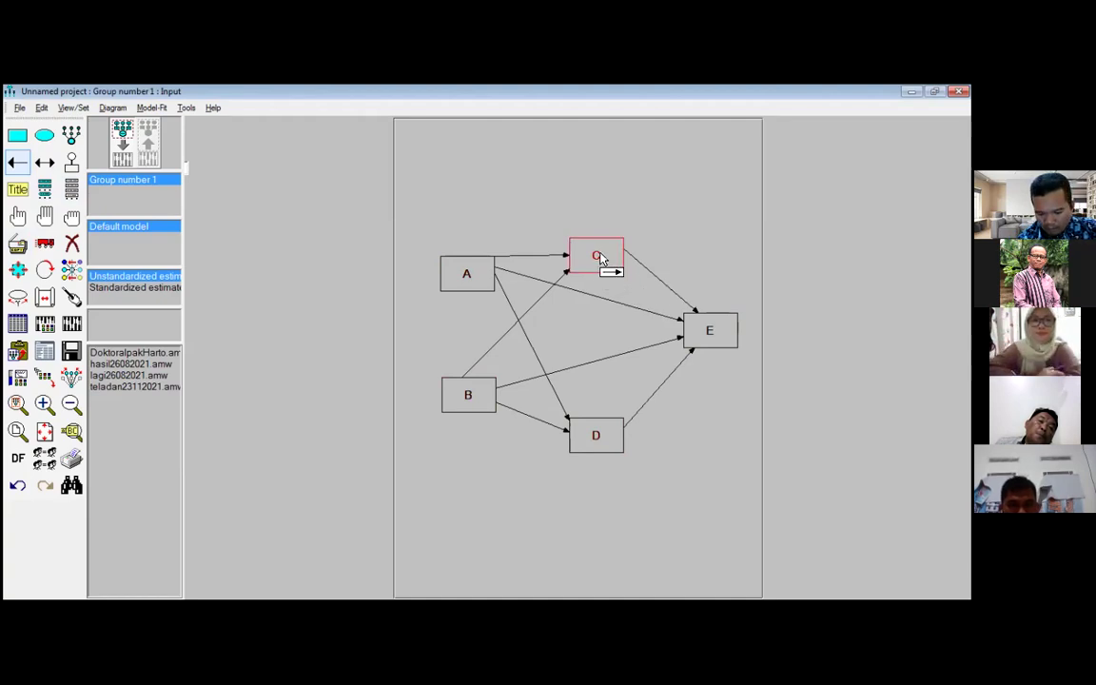
pyautogui.moveTo(599, 257); pyautogui.dragTo(597, 426)
pyautogui.moveTo(463, 293); pyautogui.dragTo(458, 381)
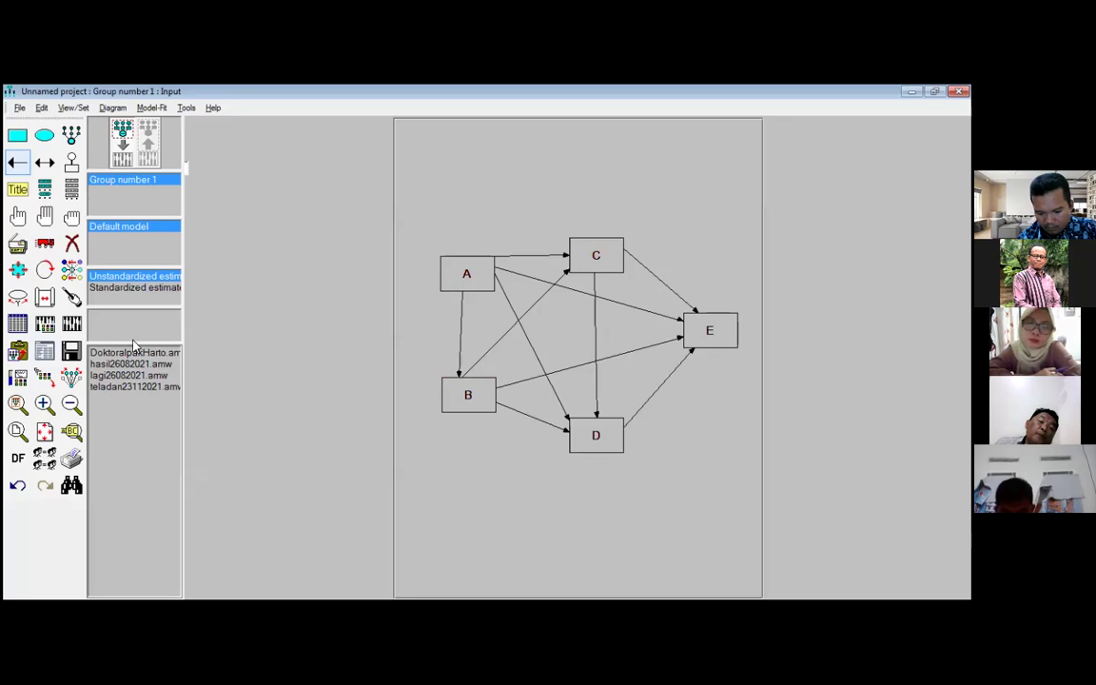
# Touch up the path attachments at variables A, C, B and D so the arrows are evenly arranged
pyautogui.click(72, 297)
pyautogui.click(468, 281)
pyautogui.click(606, 271)
pyautogui.click(499, 404)
pyautogui.click(611, 423)
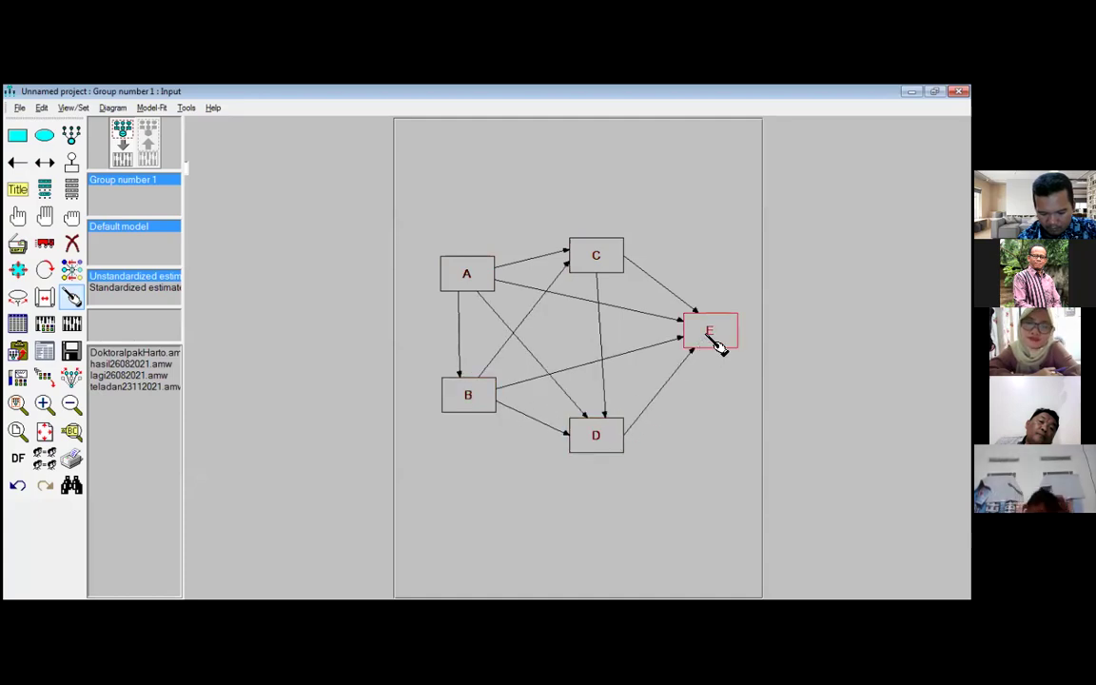
# Touch up the path attachments at variable E, and attach a unique variable to B, rotated to its left side
pyautogui.click(718, 347)
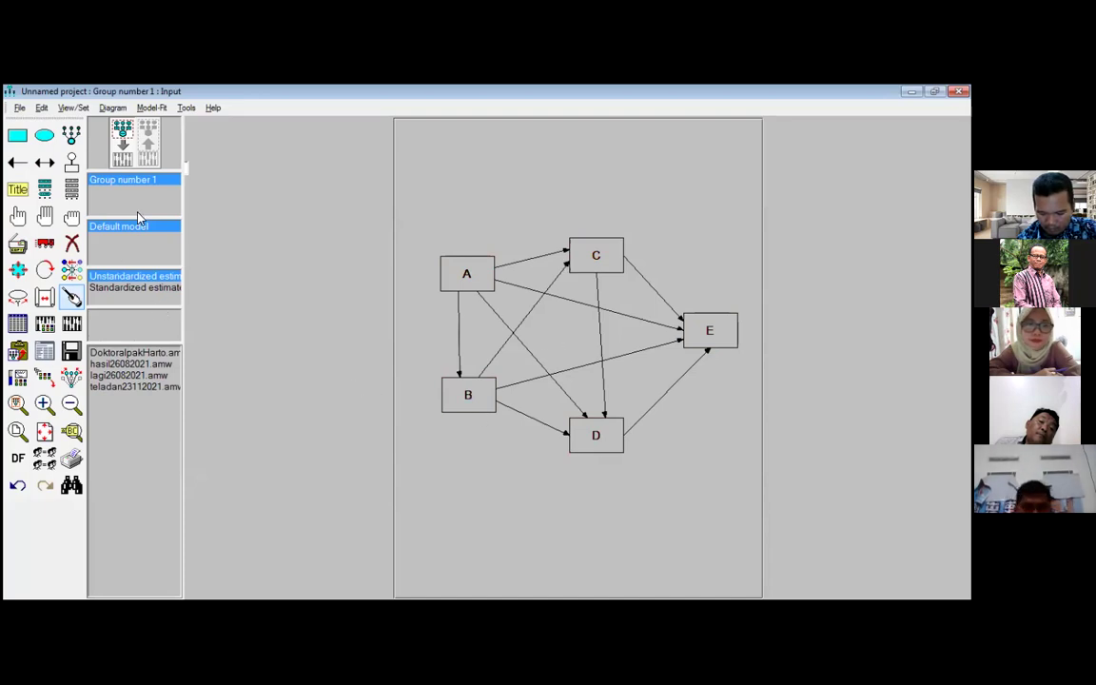
pyautogui.click(72, 164)
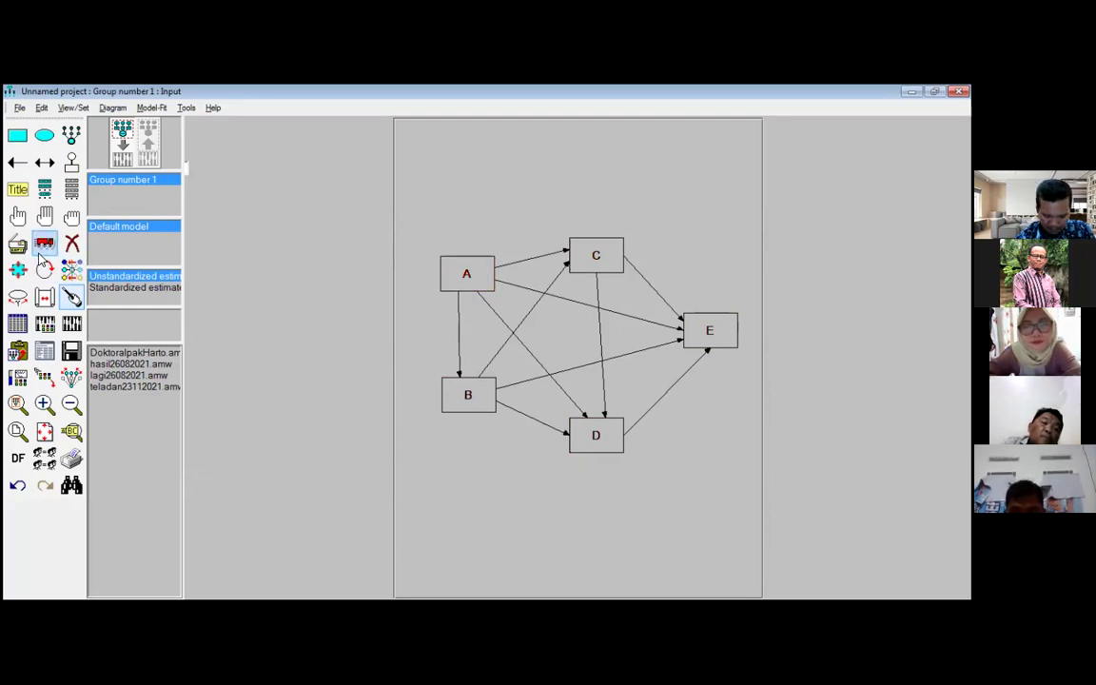
pyautogui.click(71, 162)
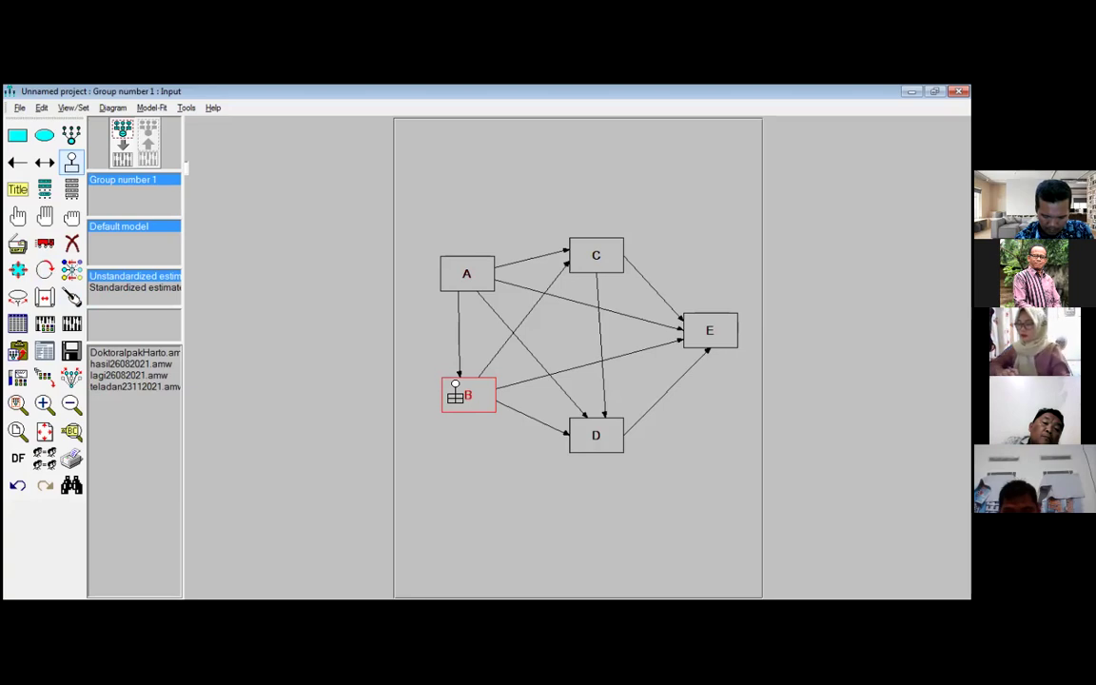
pyautogui.click(456, 385)
pyautogui.click(456, 384)
pyautogui.click(456, 384)
pyautogui.click(456, 385)
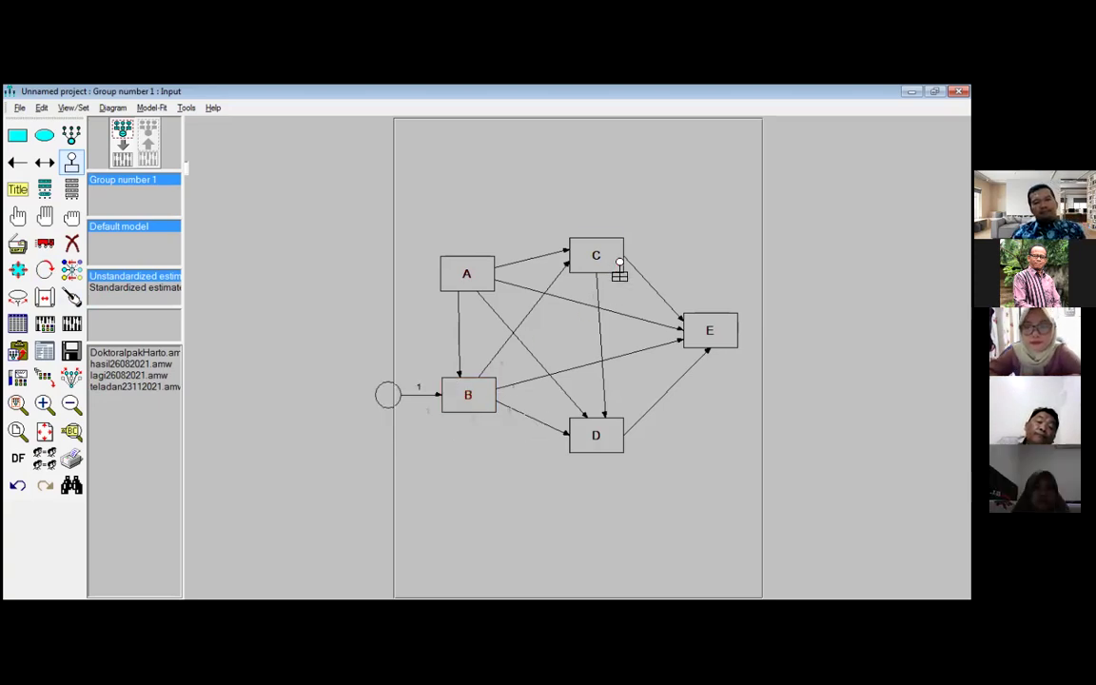
# Attach unique variables above C, on the right side of E and below D
pyautogui.click(706, 328)
pyautogui.click(706, 328)
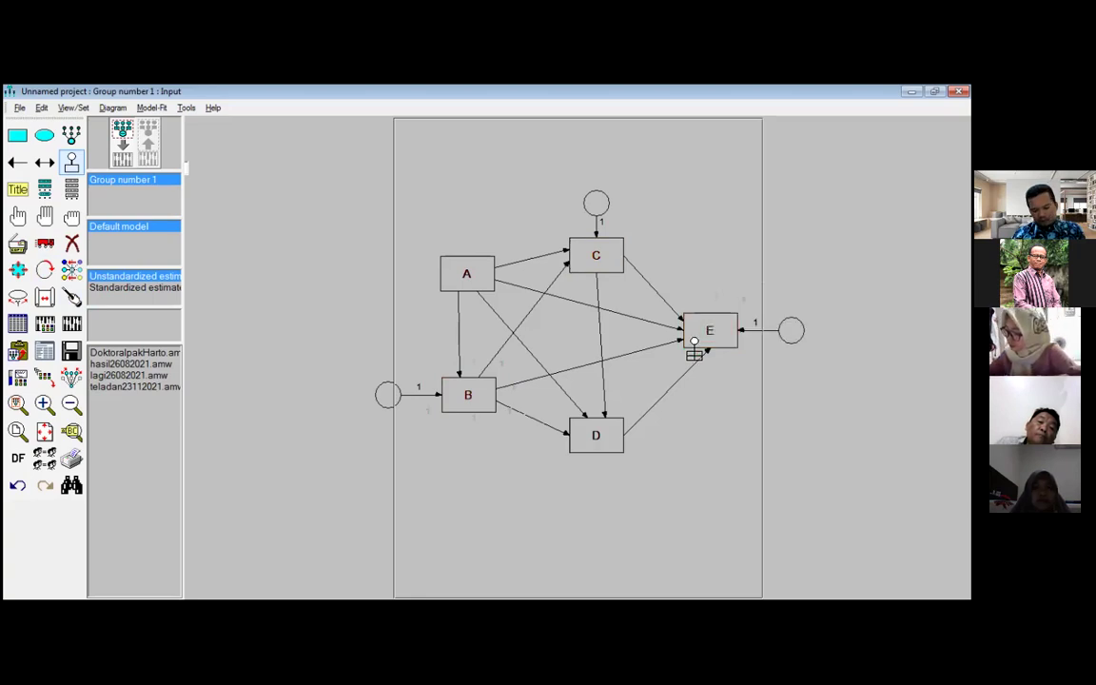
pyautogui.click(603, 432)
pyautogui.click(603, 432)
pyautogui.click(603, 432)
pyautogui.click(603, 432)
pyautogui.click(603, 431)
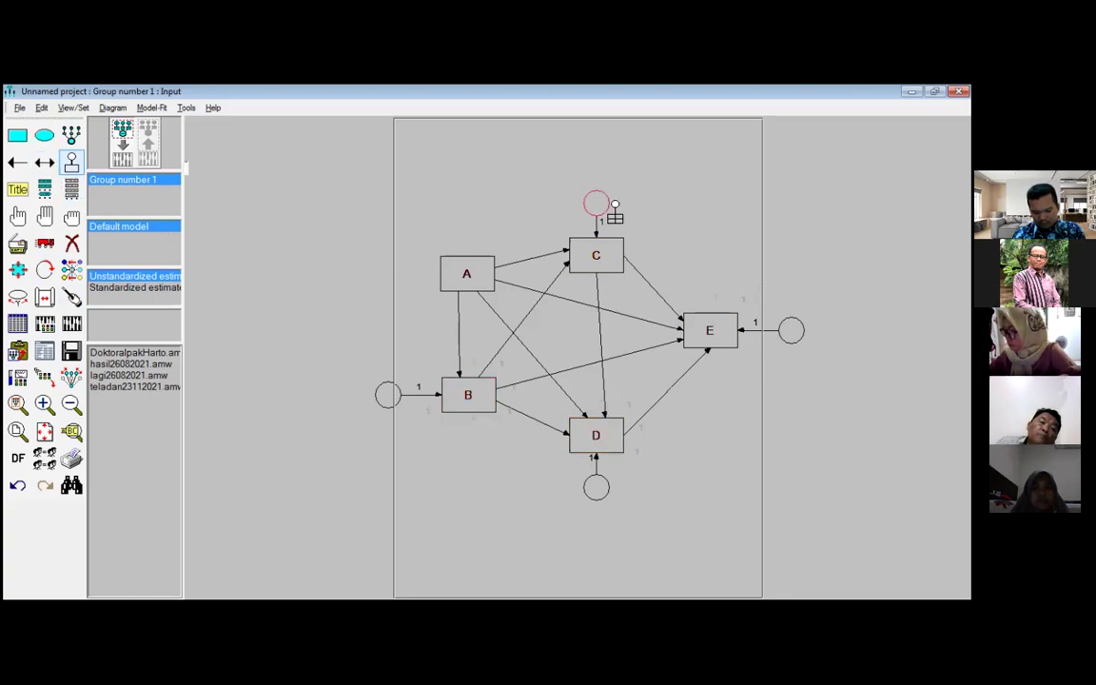
# Name the unique variable attached to B f1
pyautogui.click(17, 216)
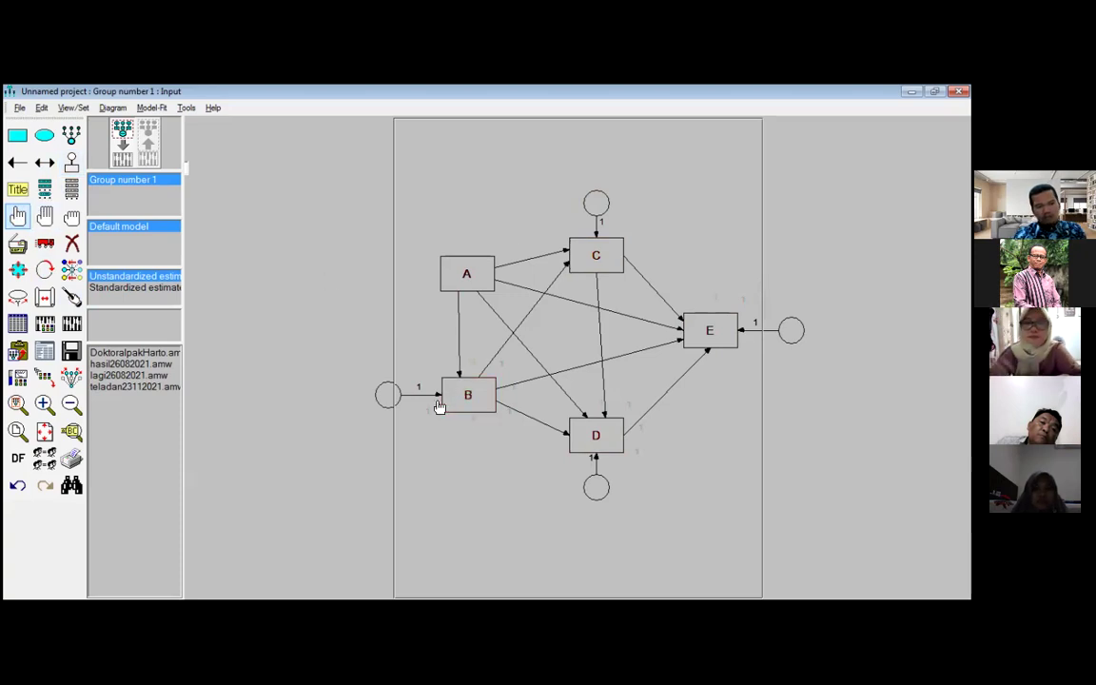
pyautogui.doubleClick(388, 398)
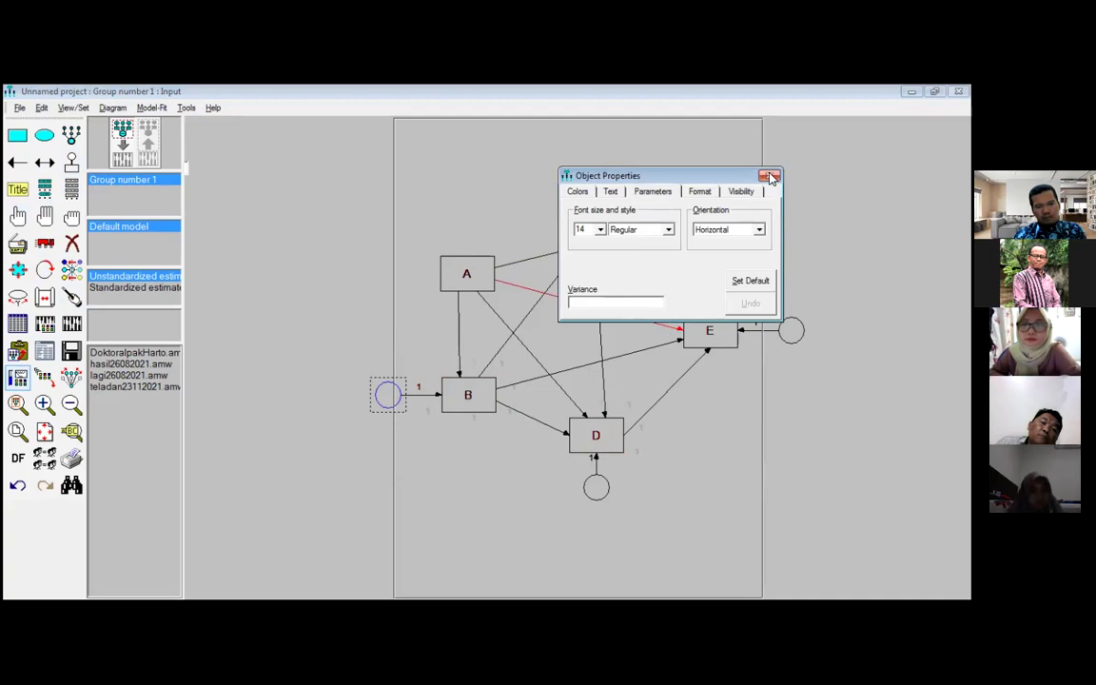
pyautogui.click(770, 176)
pyautogui.doubleClick(388, 399)
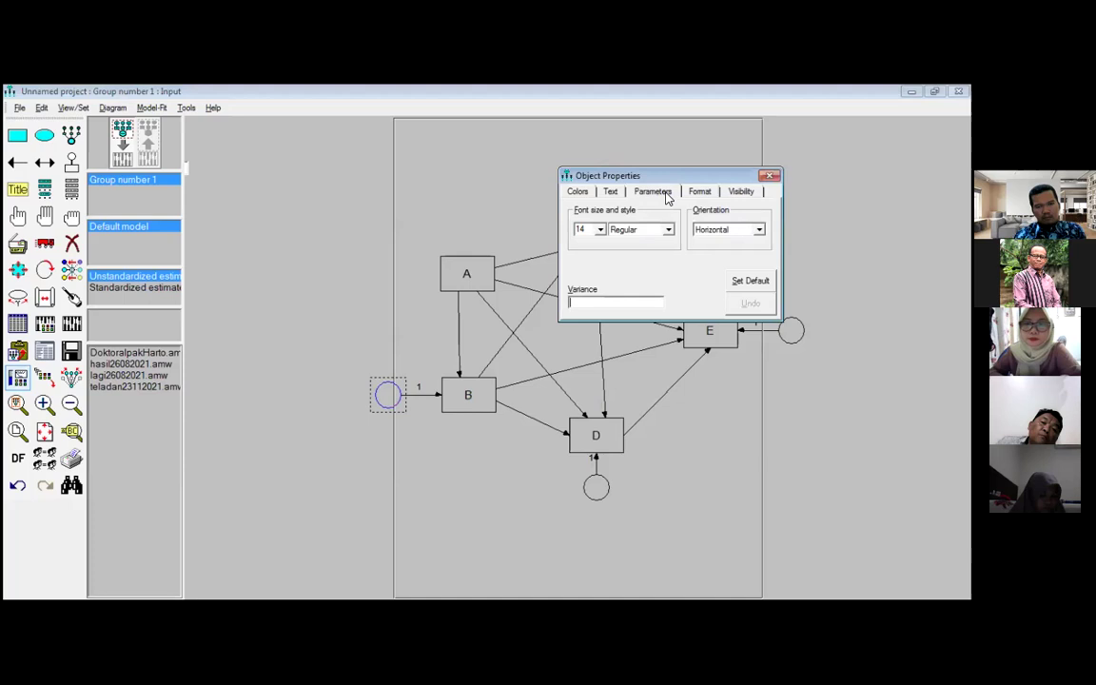
pyautogui.click(611, 193)
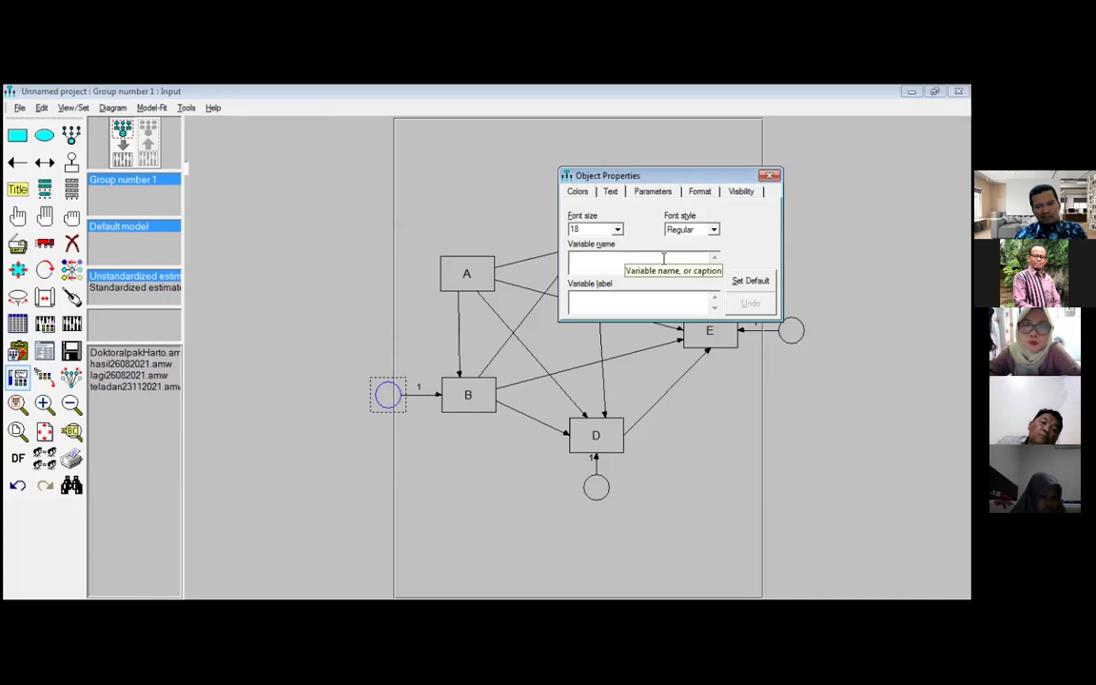
pyautogui.write('e1')
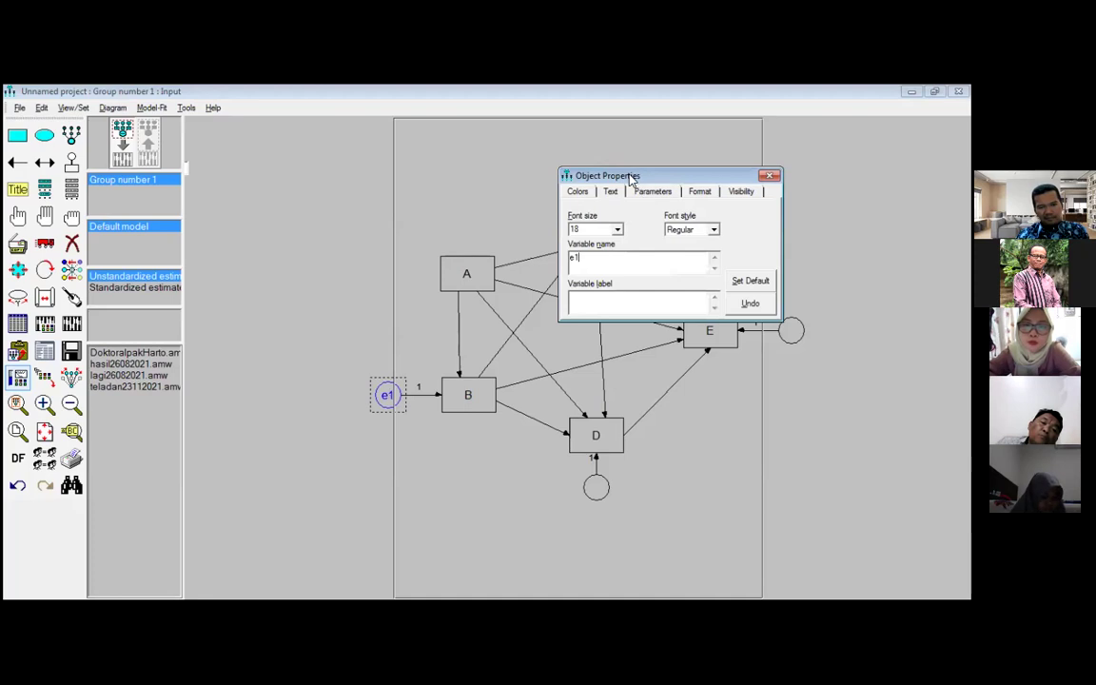
pyautogui.moveTo(633, 177); pyautogui.dragTo(297, 172)
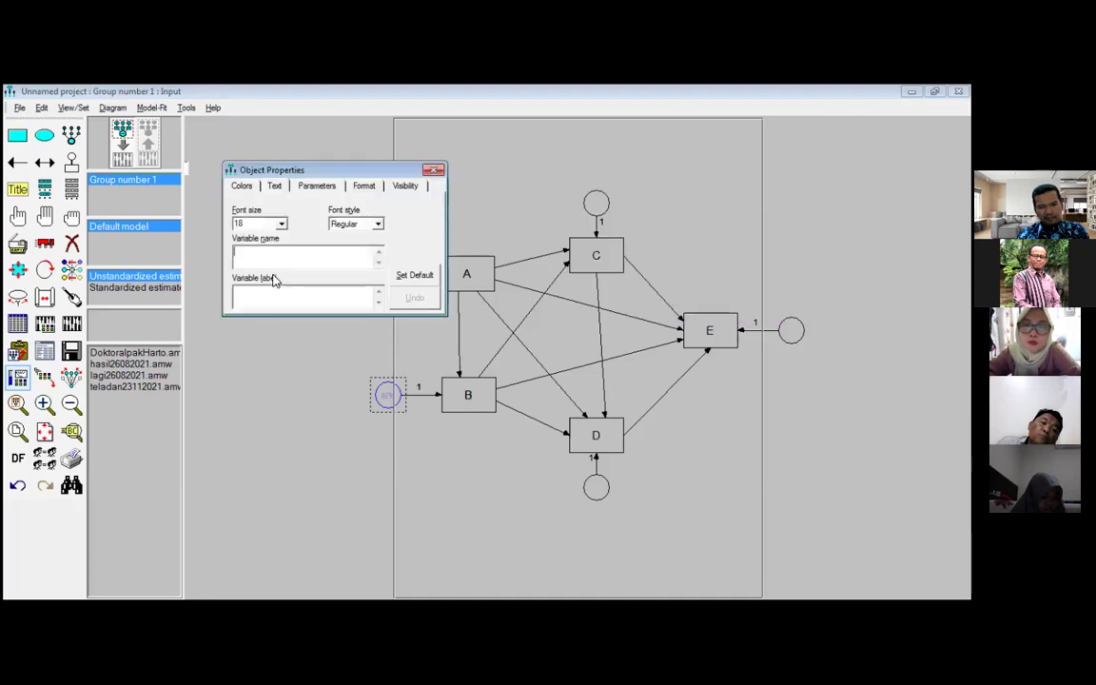
pyautogui.write('f1')
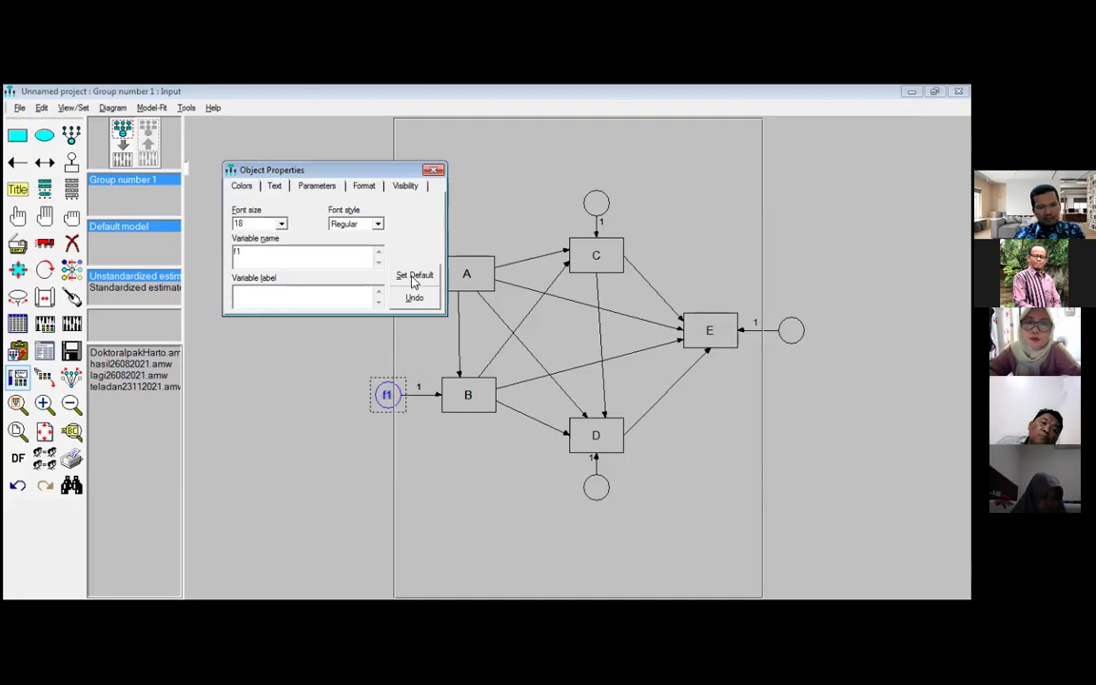
# Name the unique variables of C, D and E f2, f3 and f4 respectively
pyautogui.click(595, 210)
pyautogui.write('f2')
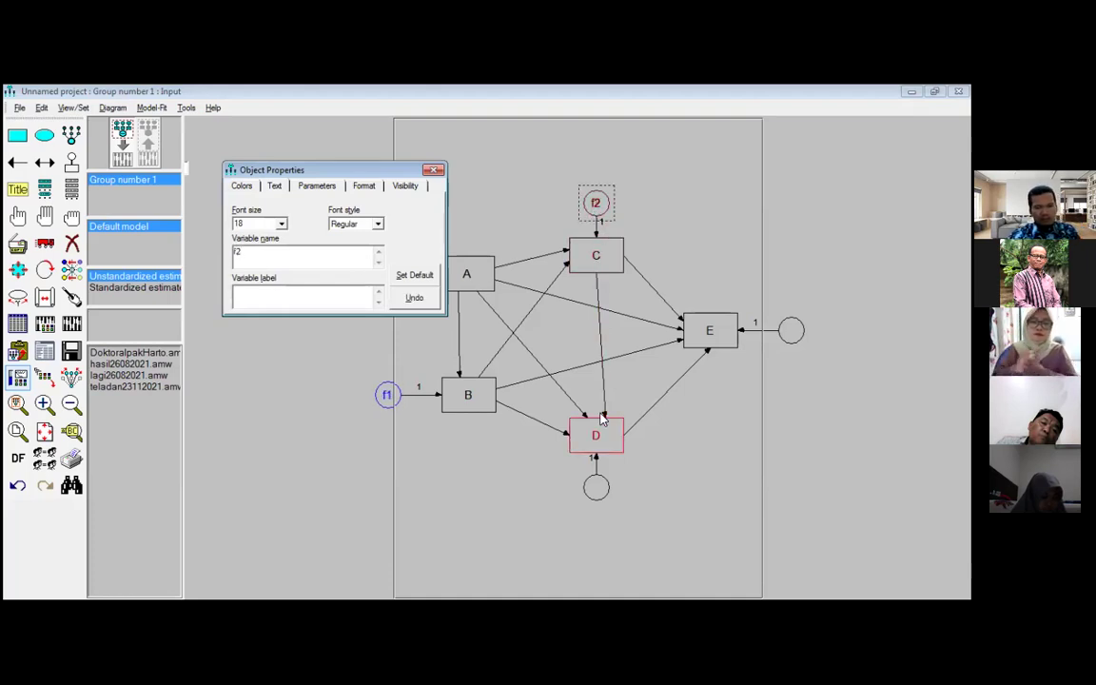
pyautogui.click(597, 489)
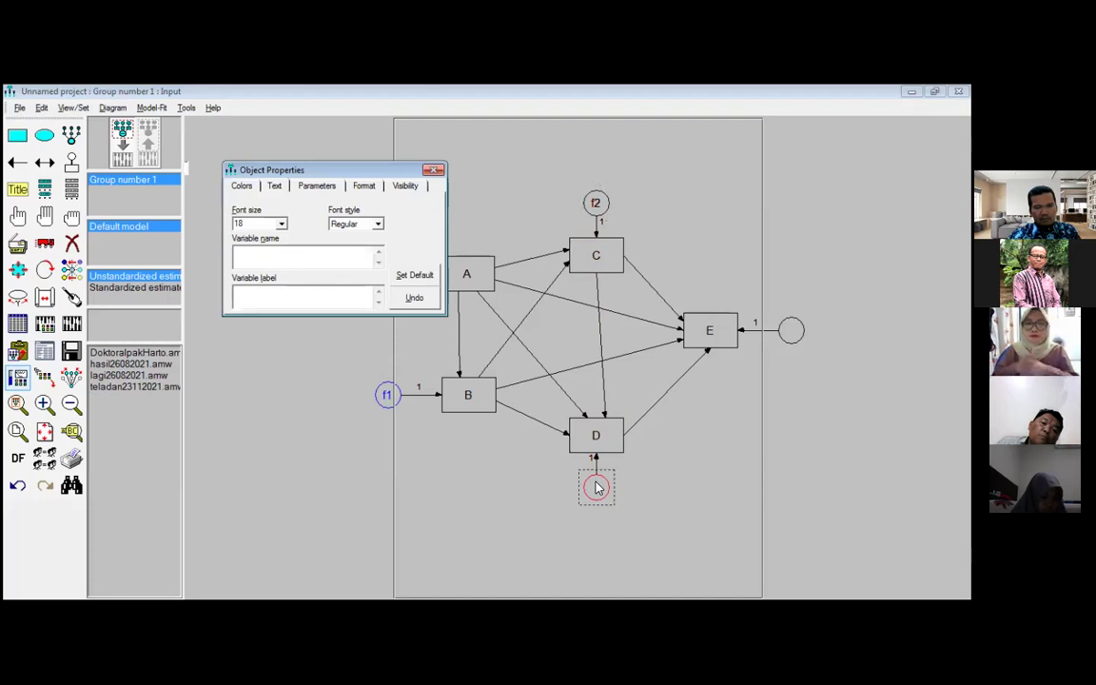
pyautogui.click(788, 332)
pyautogui.write('f4')
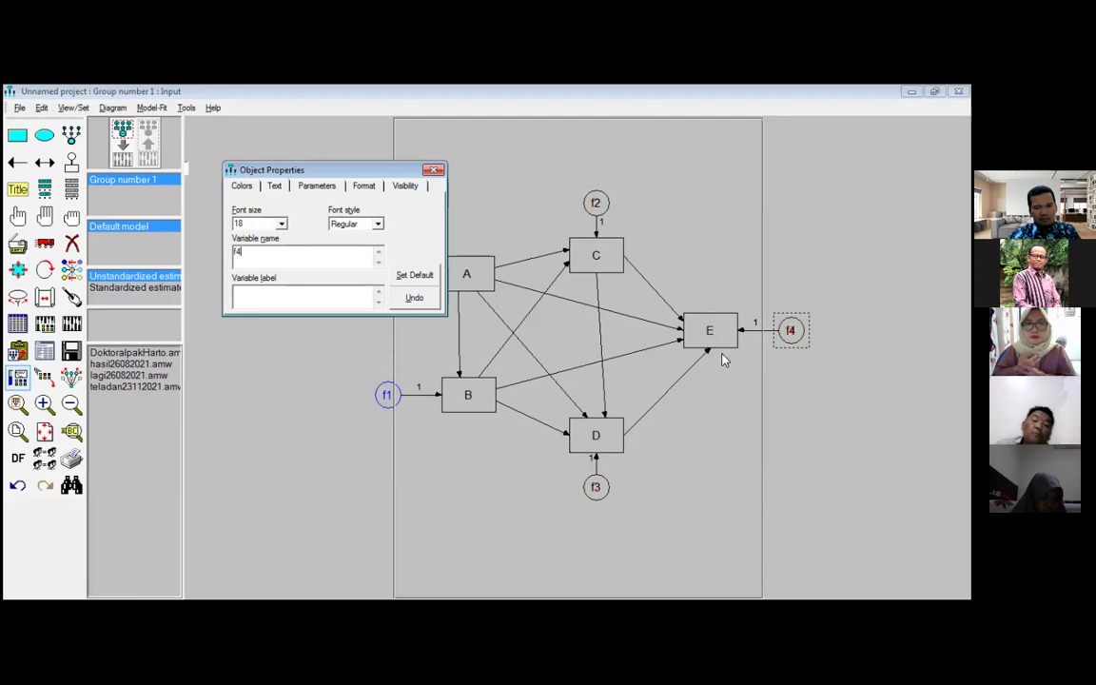
pyautogui.click(431, 170)
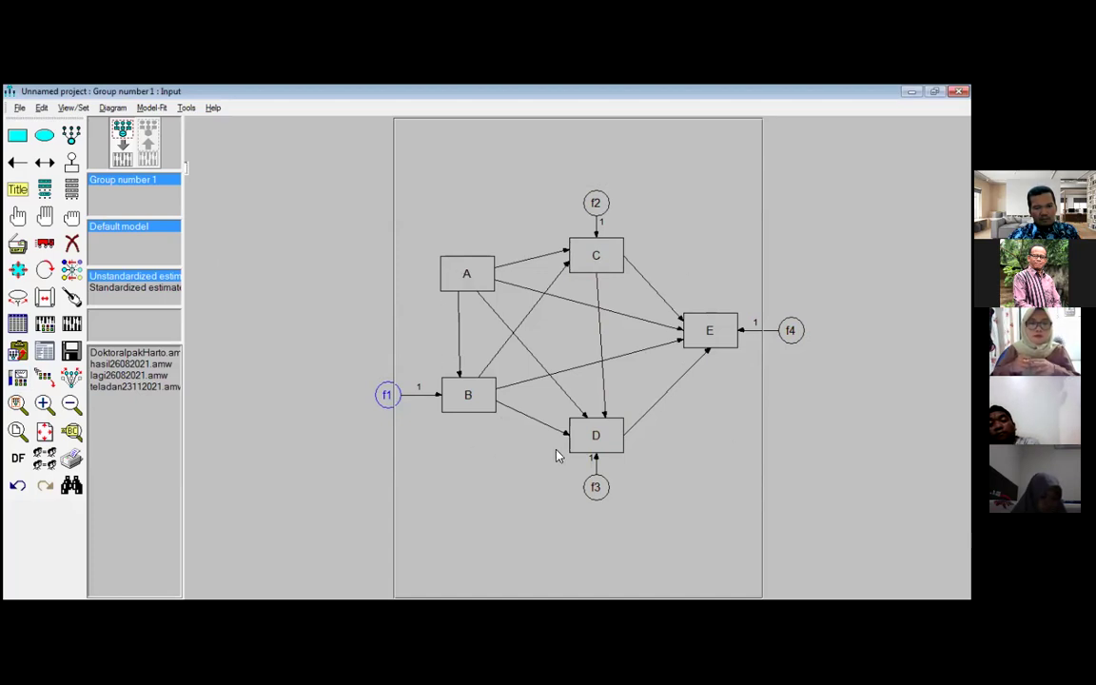
# Touch up the path attachments at variables A, D, C and E
pyautogui.click(74, 299)
pyautogui.click(473, 288)
pyautogui.click(614, 444)
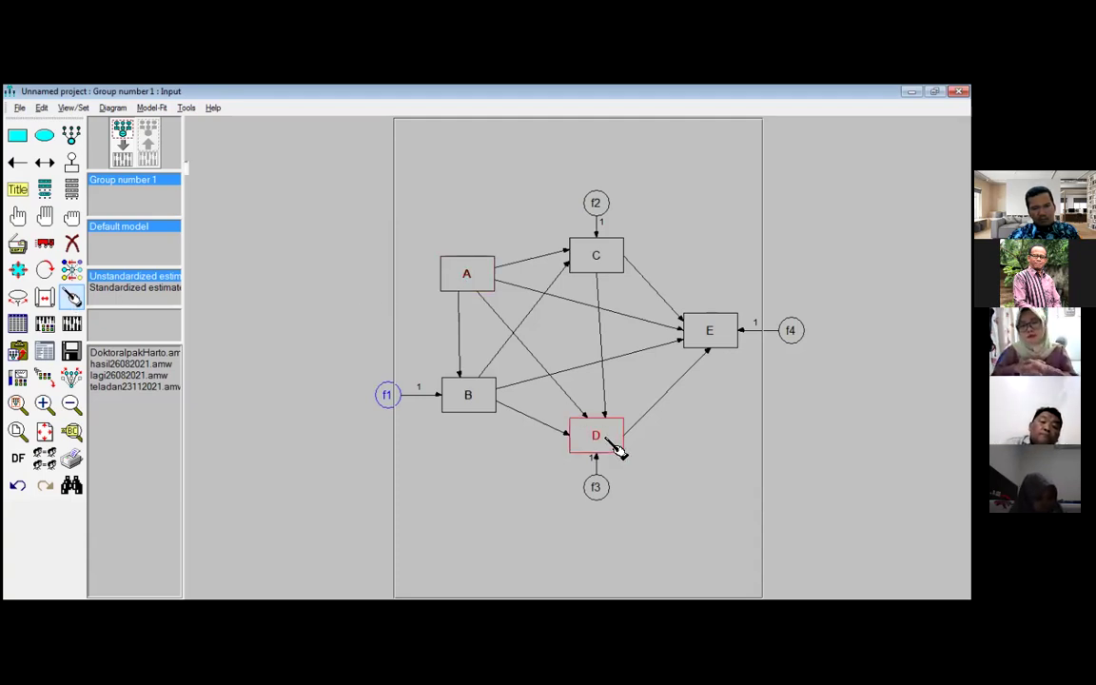
pyautogui.click(599, 271)
pyautogui.click(725, 335)
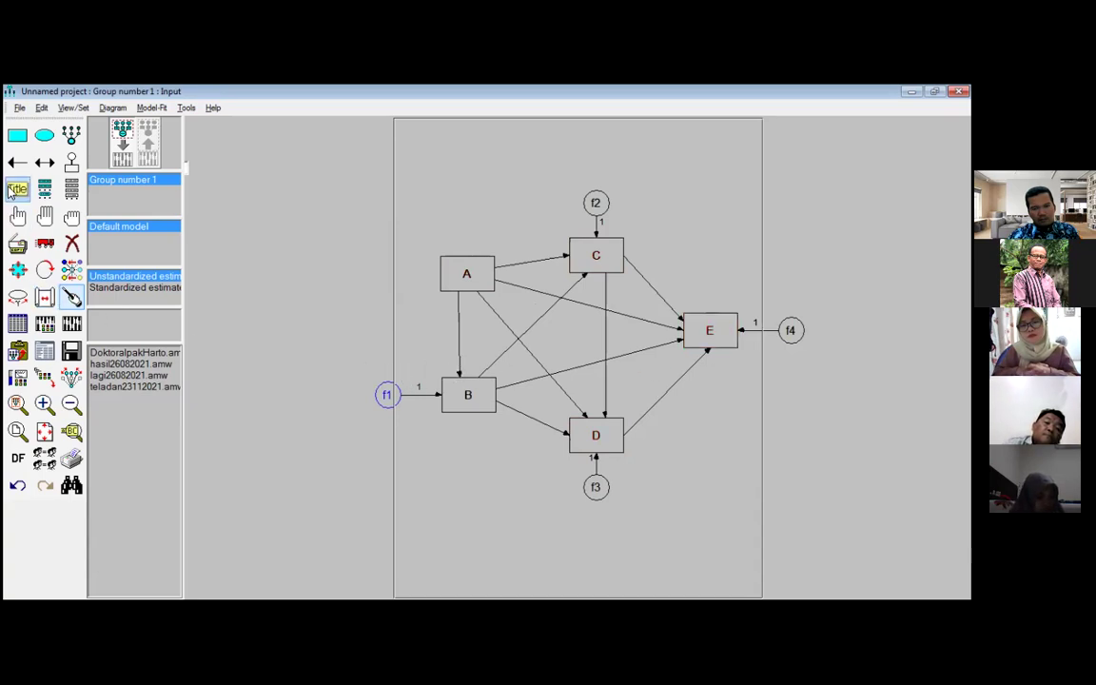
# Set the regression weight of the path from B to C to 1
pyautogui.click(18, 217)
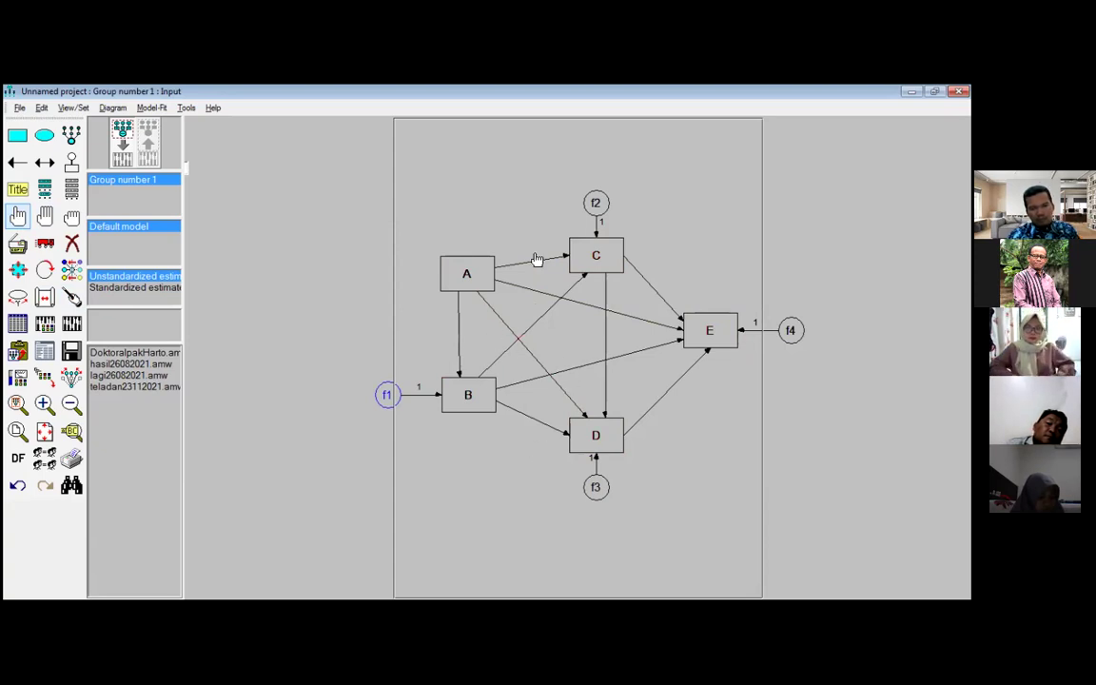
pyautogui.doubleClick(533, 331)
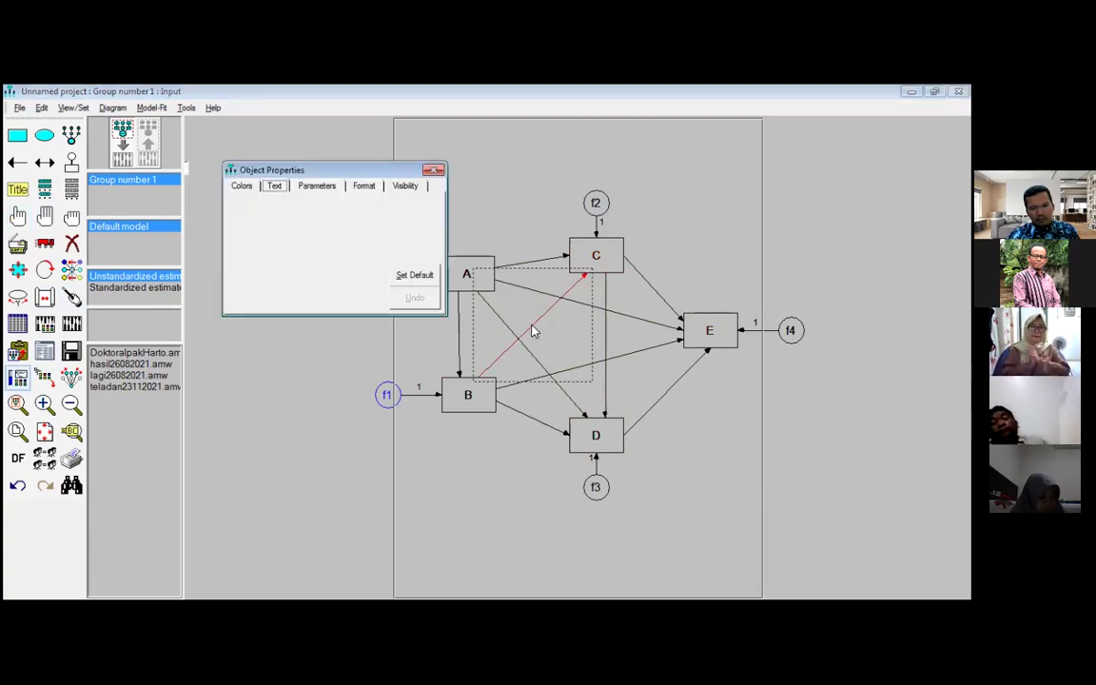
pyautogui.click(314, 186)
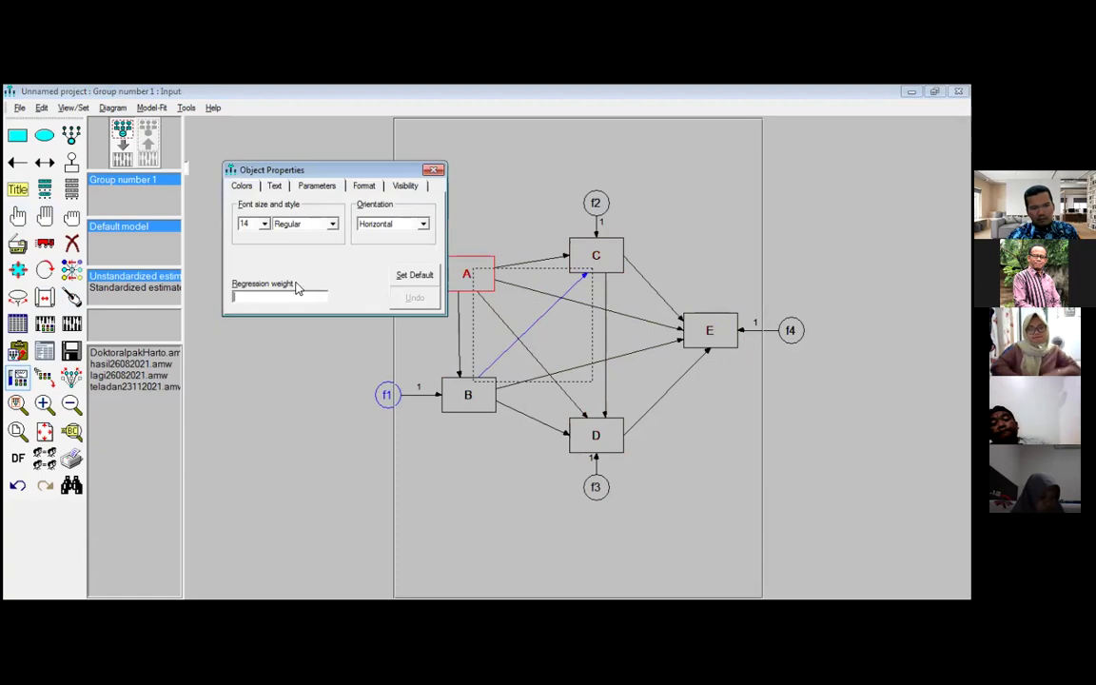
pyautogui.write('1')
pyautogui.click(433, 170)
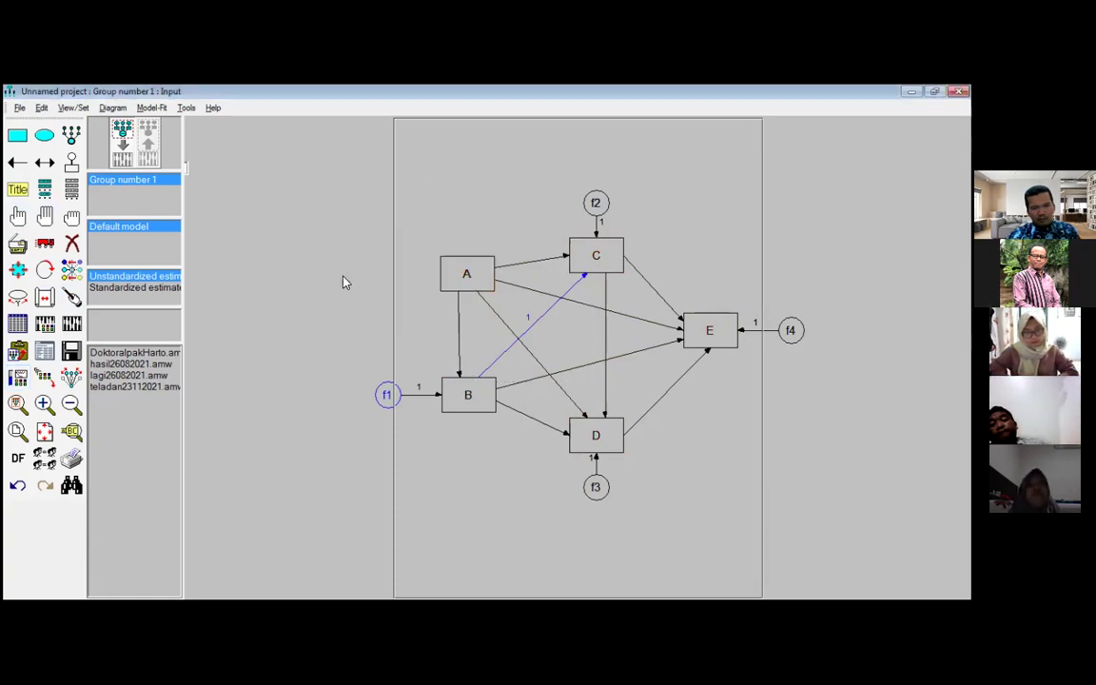
# Add factor score weights, indirect, direct and total effects, sample moments and correlations of estimates to the analysis output
pyautogui.click(45, 325)
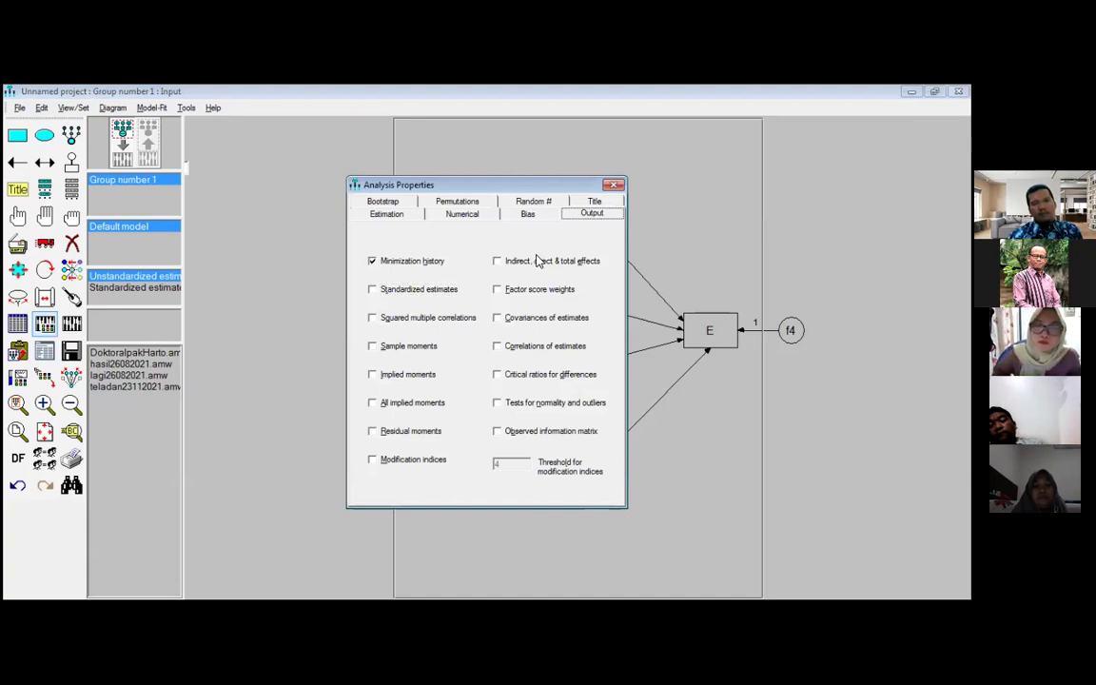
pyautogui.click(498, 290)
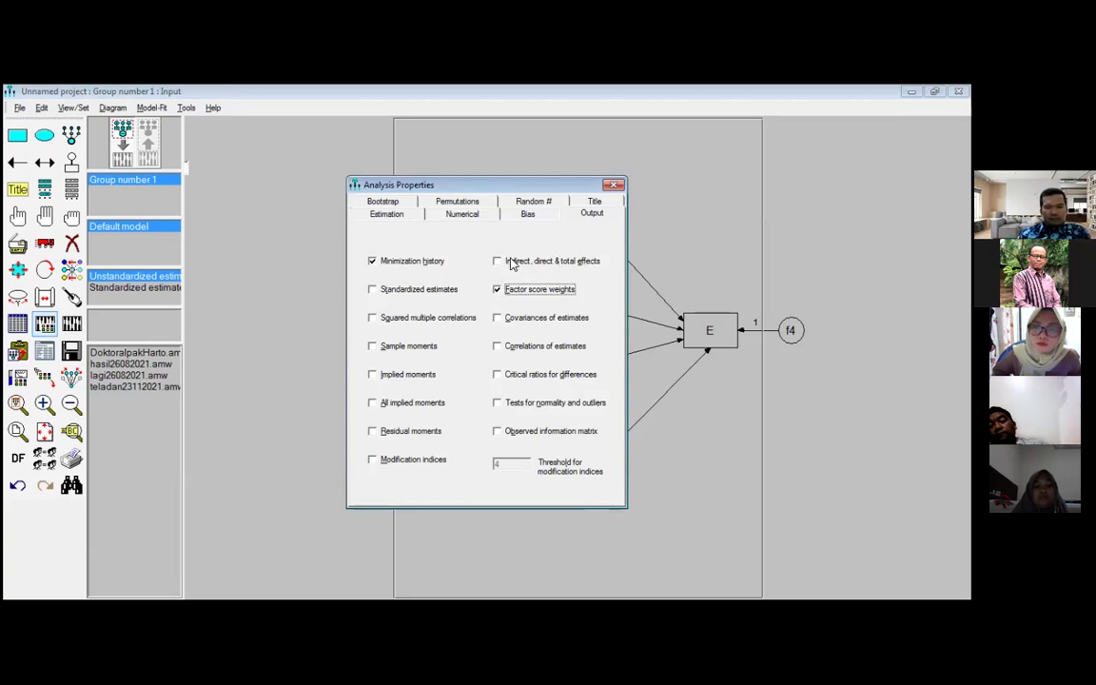
pyautogui.click(496, 262)
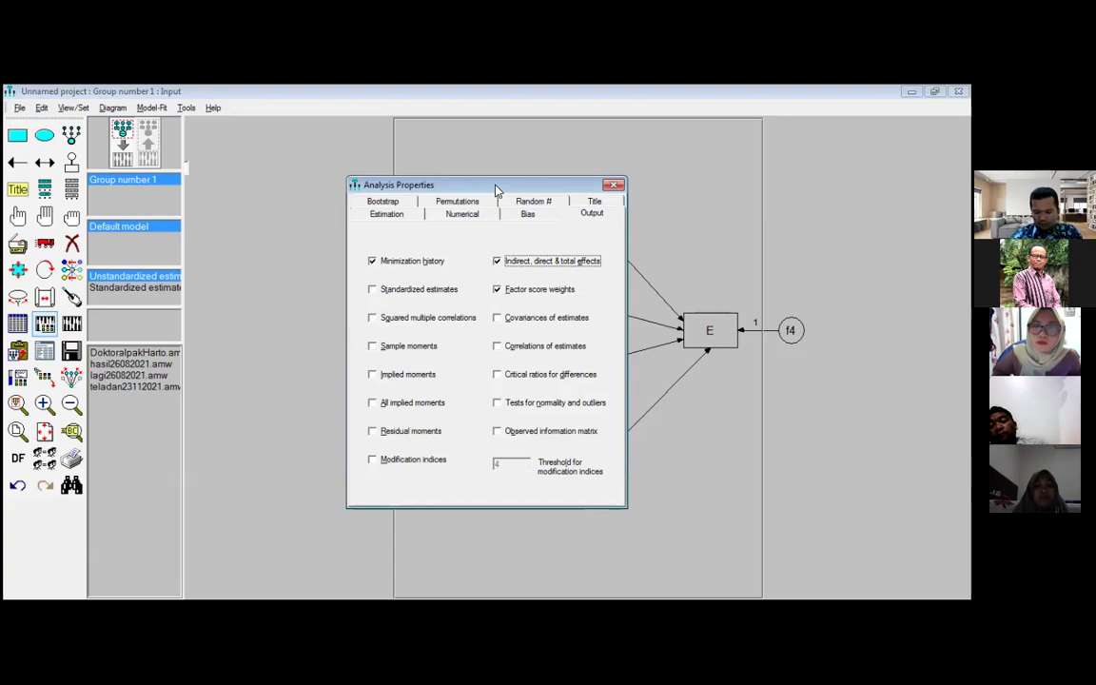
pyautogui.moveTo(495, 187); pyautogui.dragTo(255, 206)
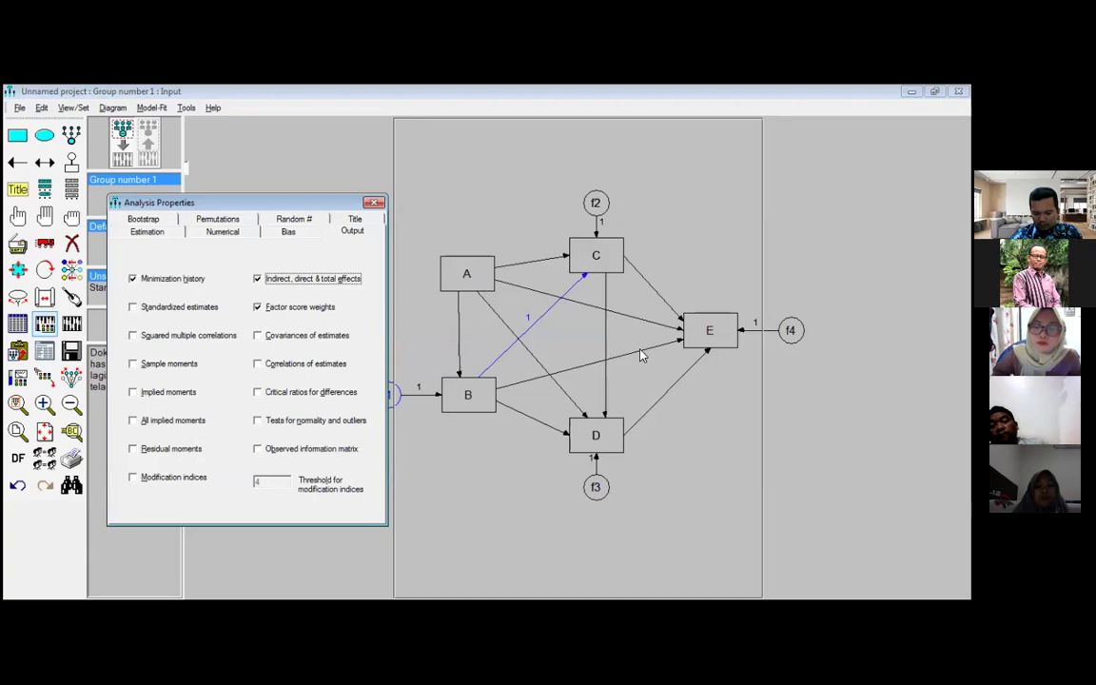
pyautogui.click(256, 279)
pyautogui.click(580, 161)
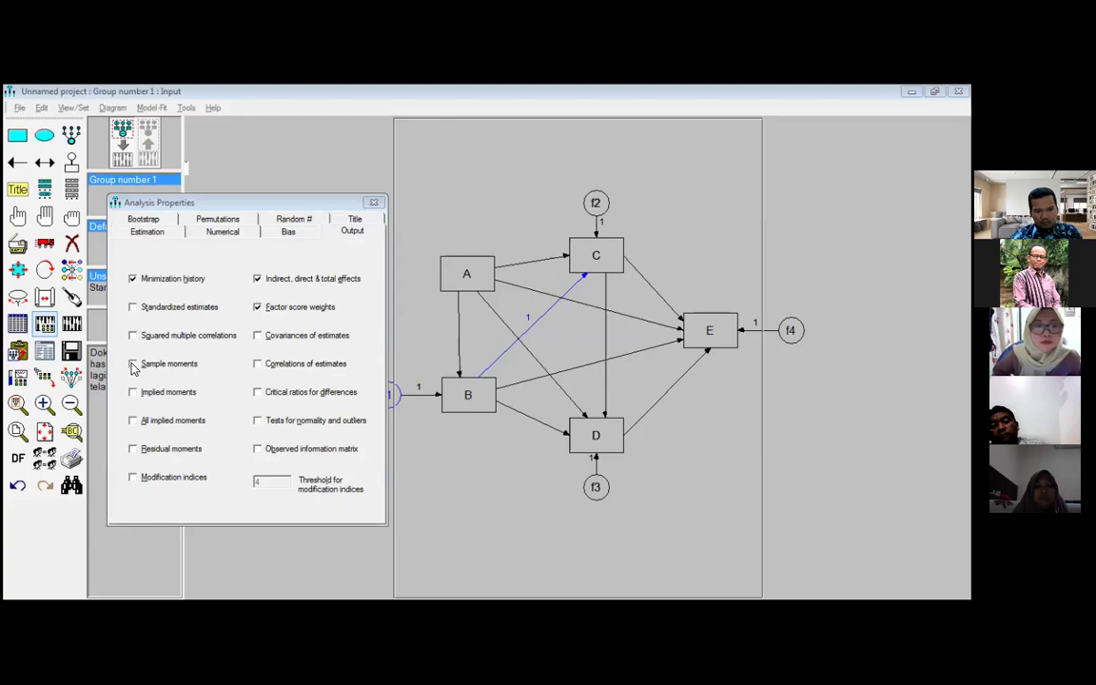
pyautogui.click(167, 364)
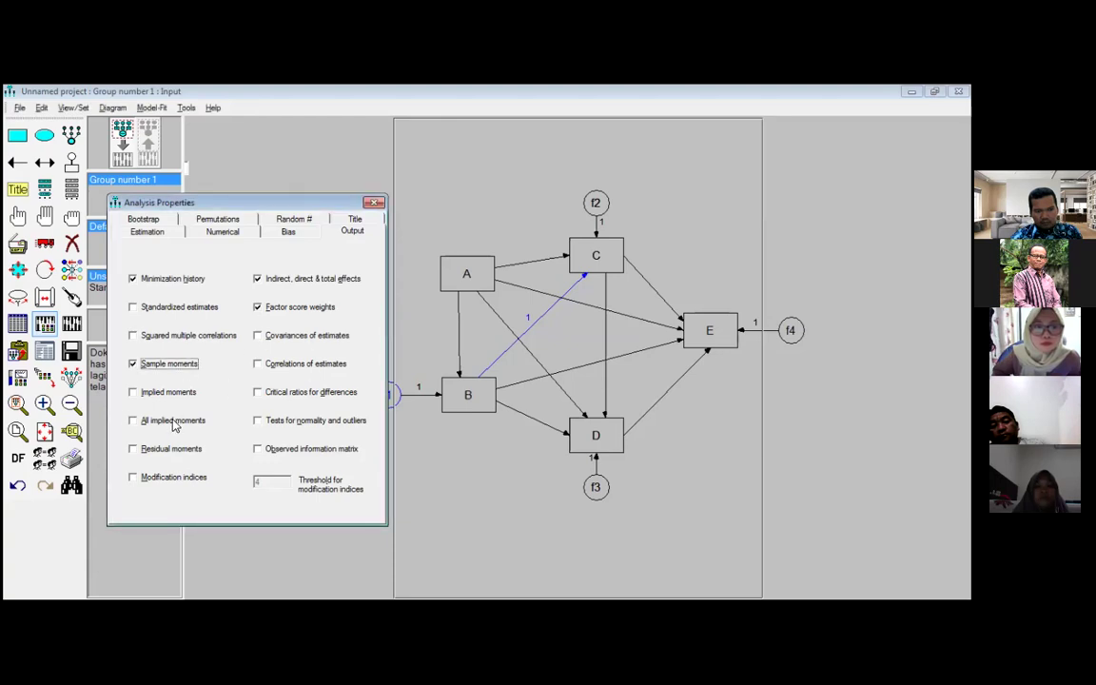
pyautogui.click(258, 365)
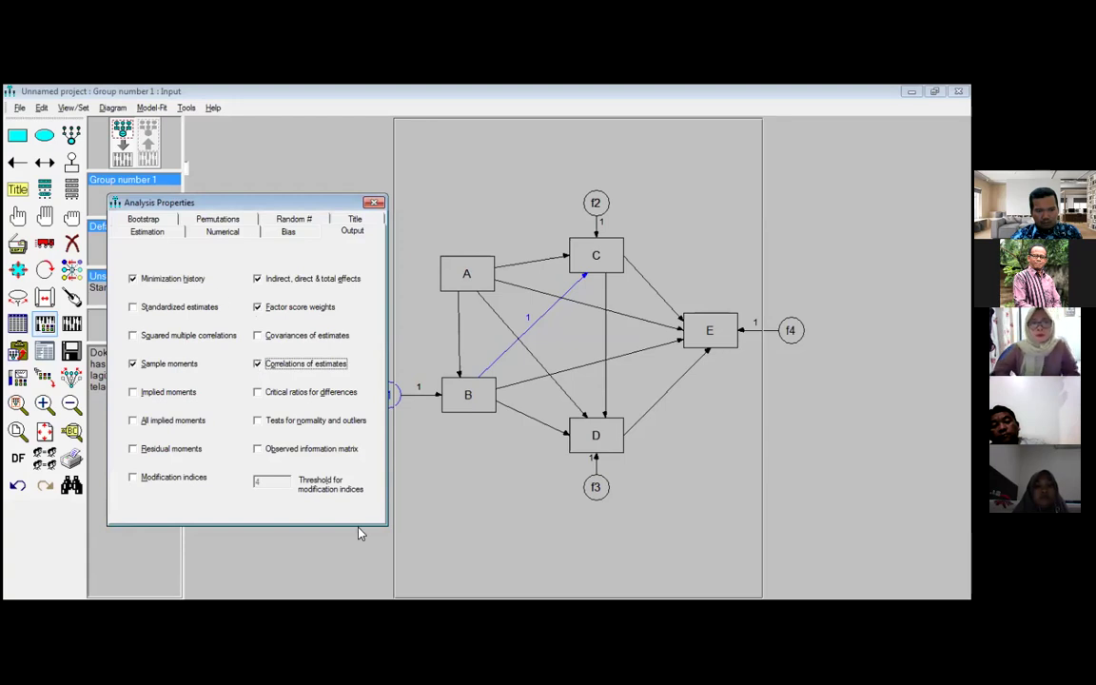
pyautogui.click(376, 202)
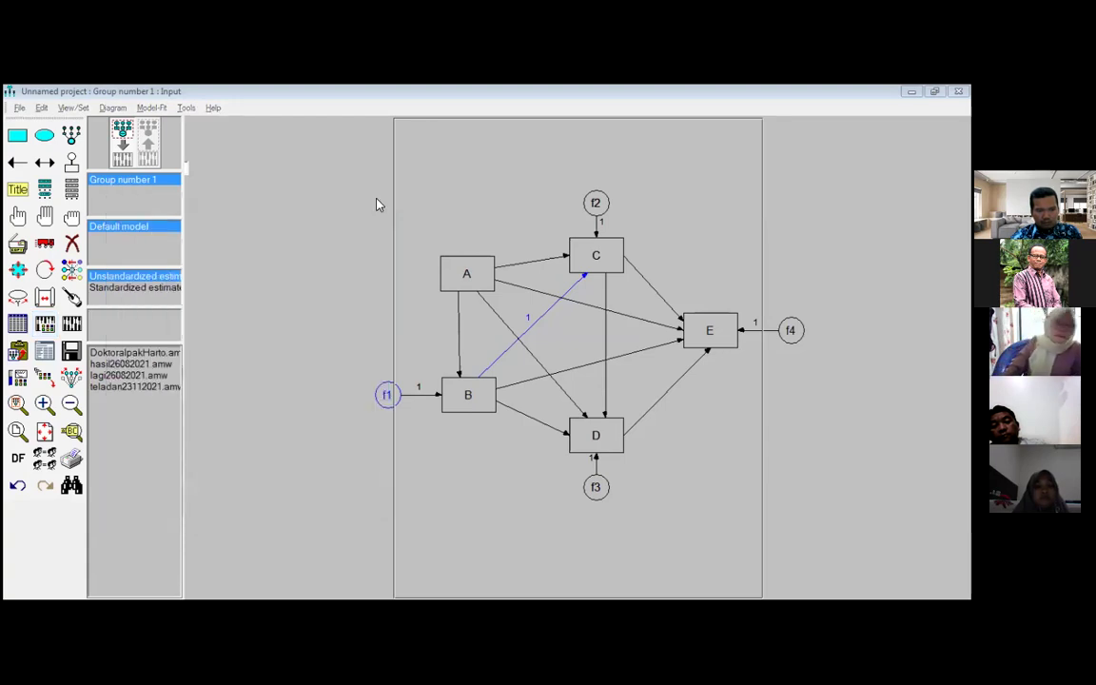
# Calculate the estimates, saving the model as teladan223112021 on Local Disk (D:), and display the output path diagram
pyautogui.click(72, 324)
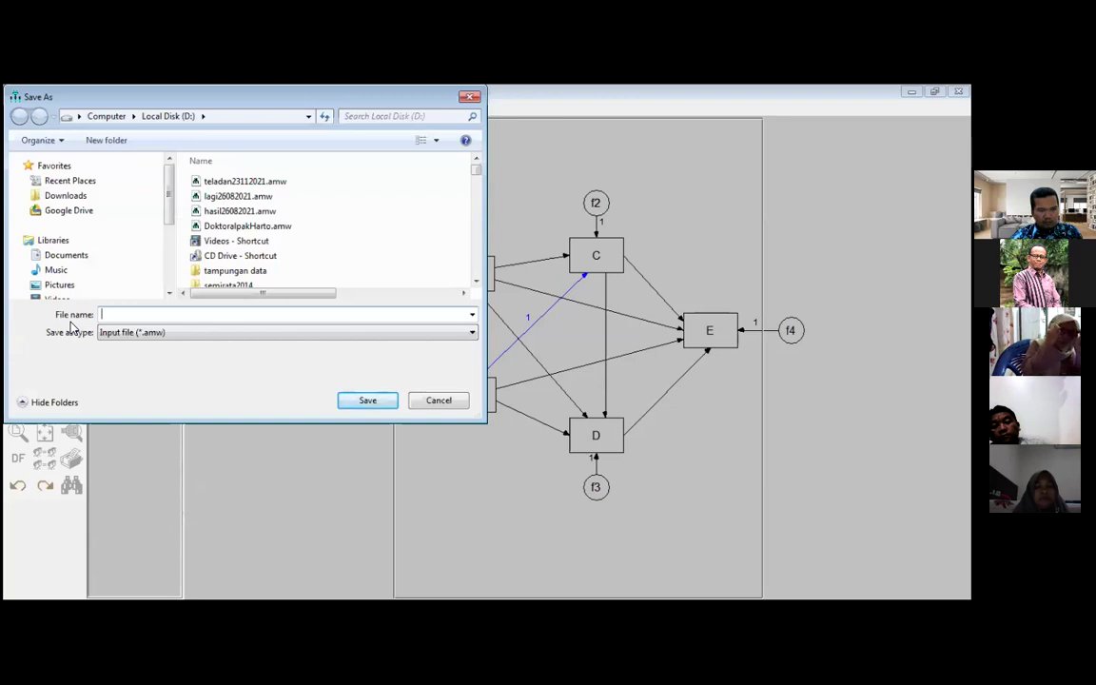
pyautogui.write('teladan')
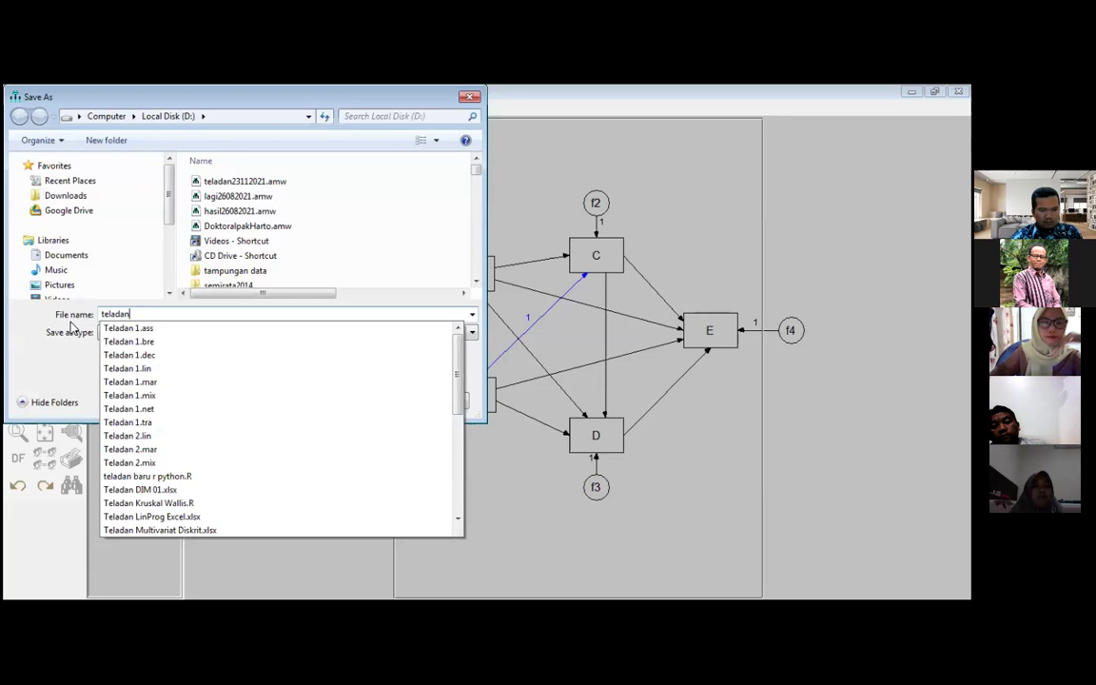
pyautogui.write('2')
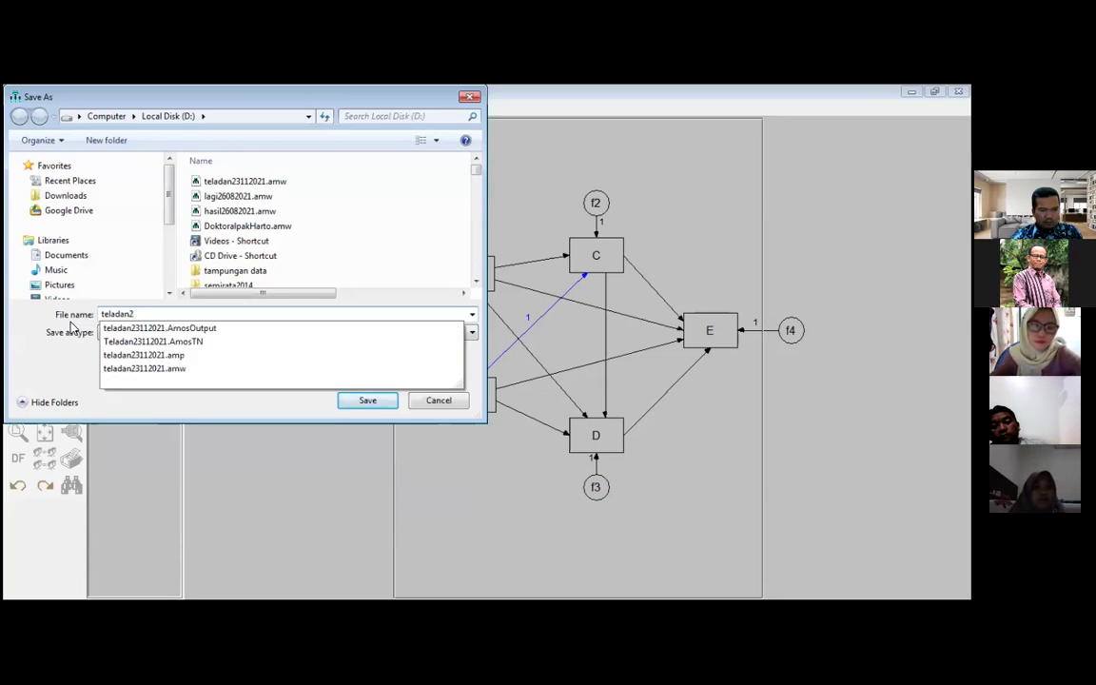
pyautogui.write('23')
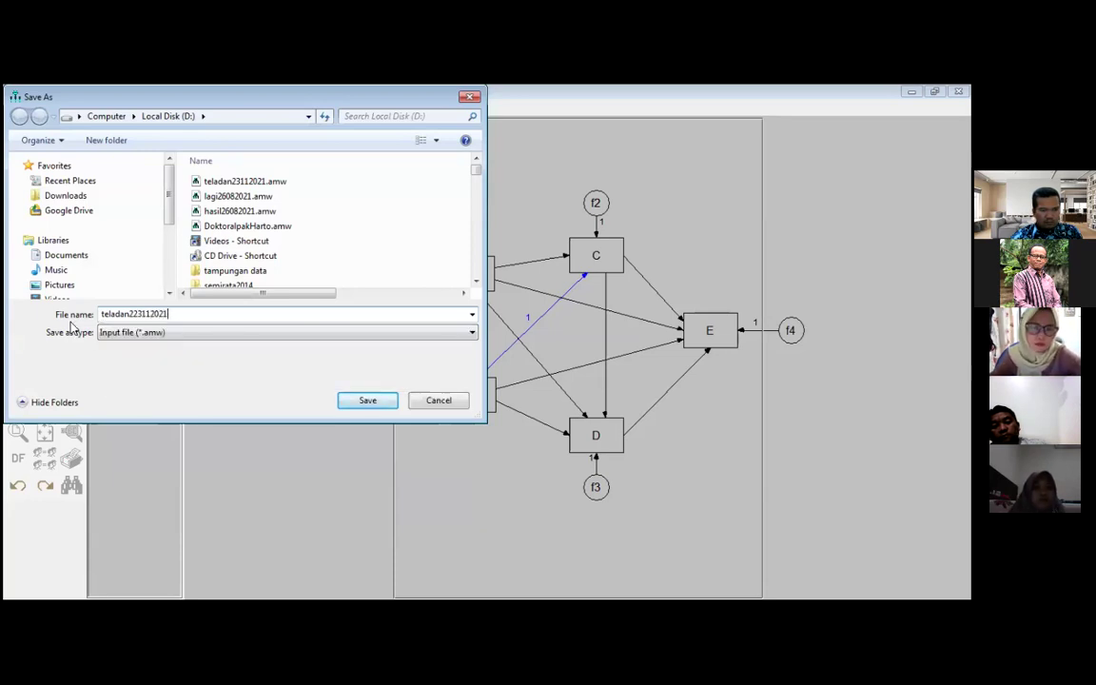
pyautogui.click(356, 403)
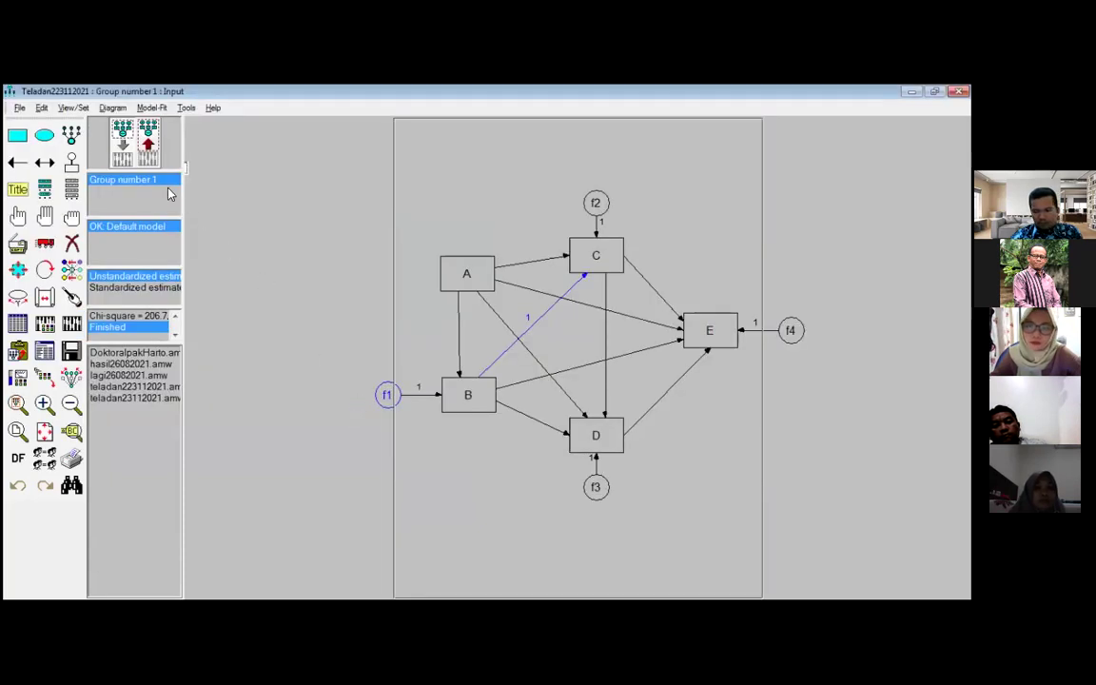
pyautogui.click(148, 143)
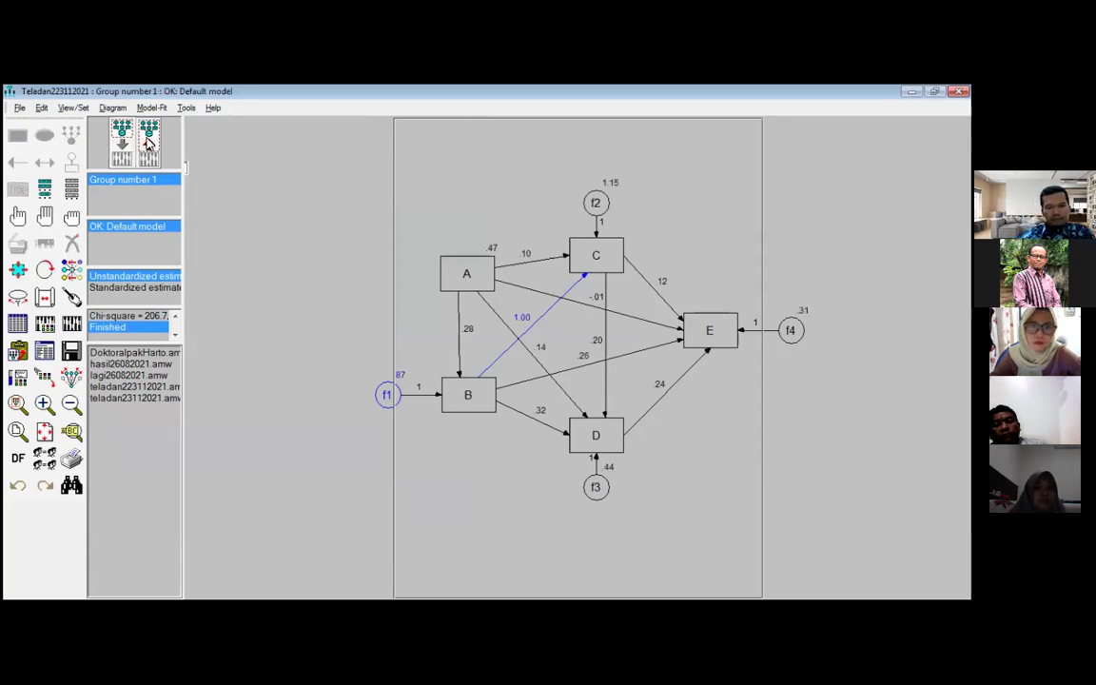